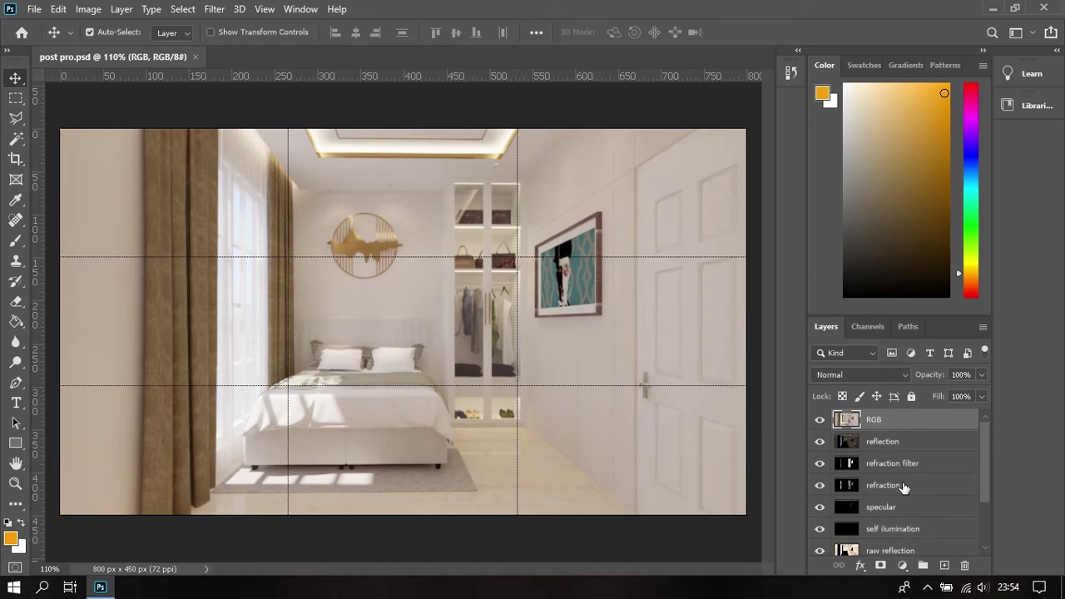
- Move the reflection layer above the RGB layer and set its blend mode to Linear Dodge (Add)
click(906, 446)
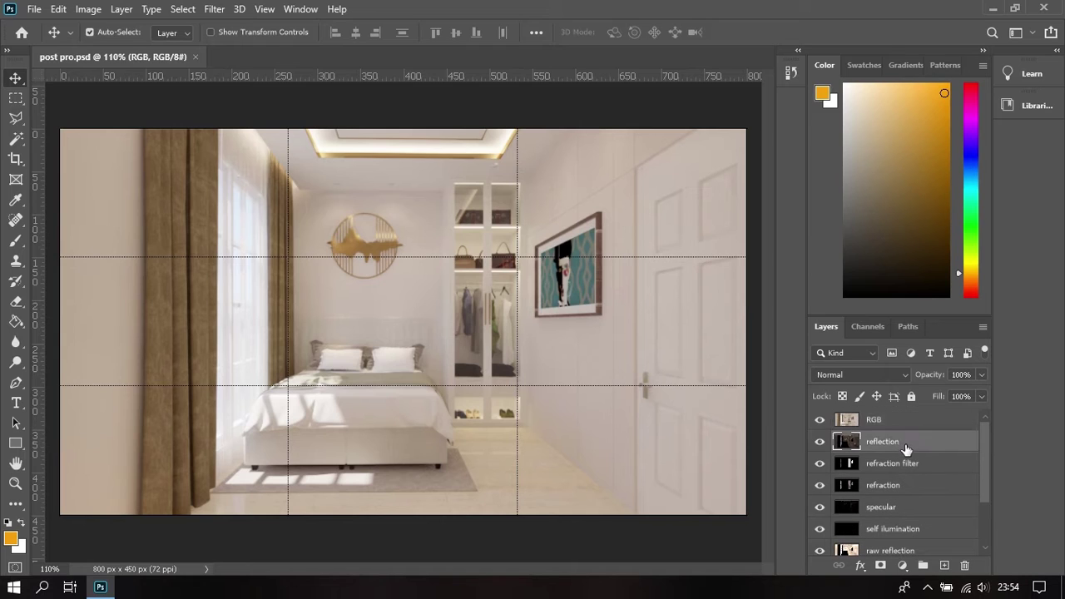
drag(906, 447, 913, 418)
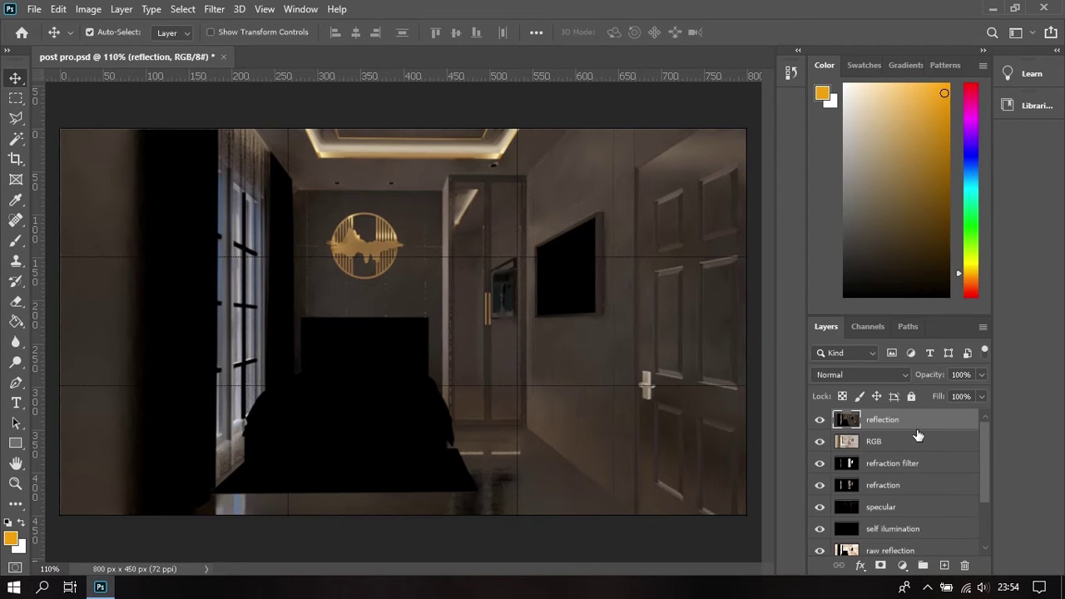
click(879, 376)
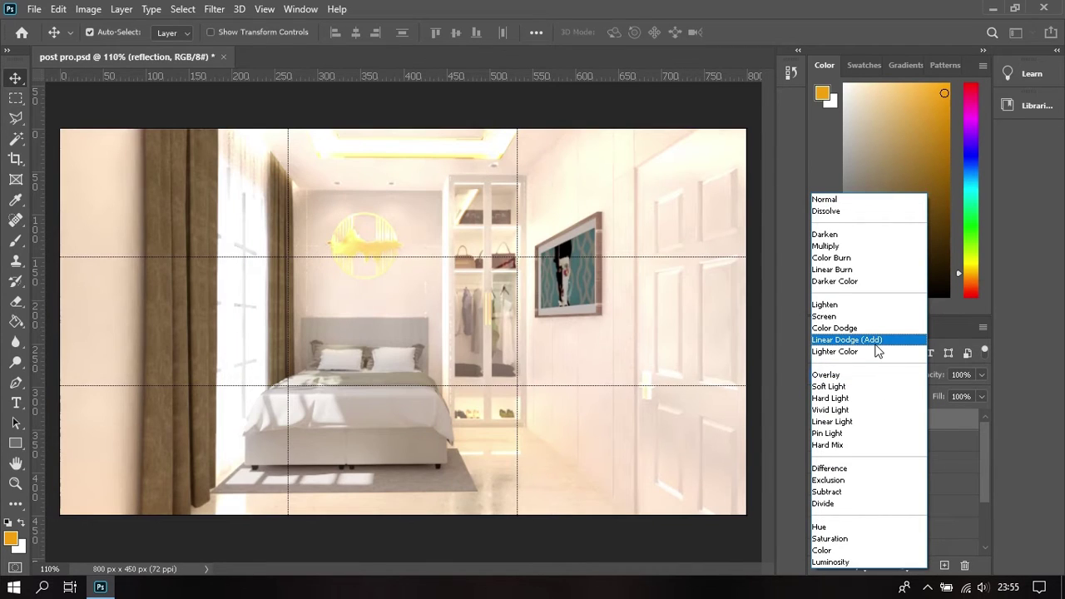
click(875, 341)
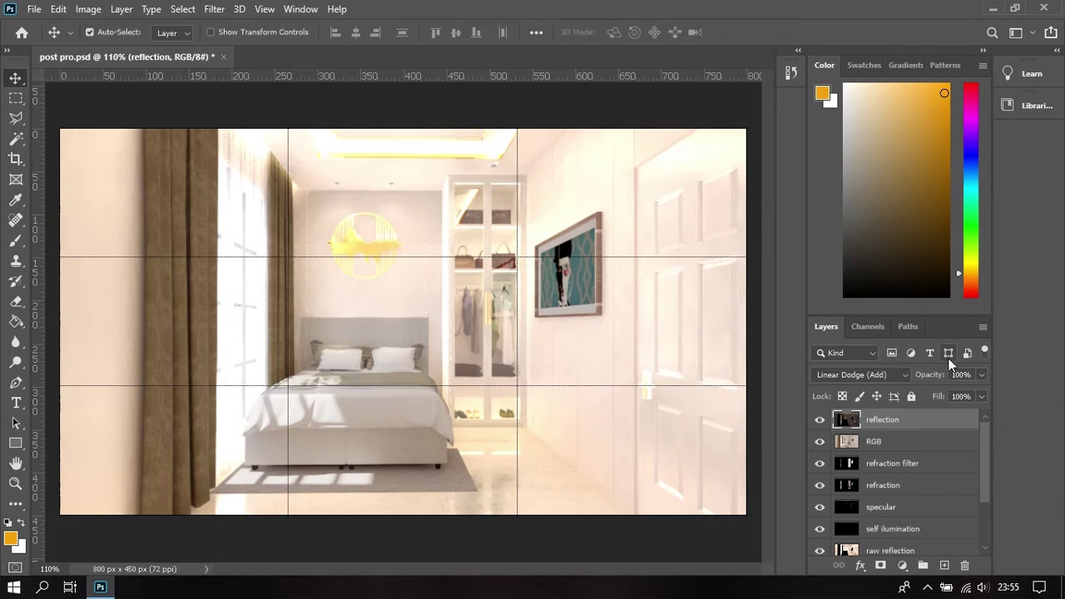
- Try the reflection layer at 17% opacity and compare the image with and without it
click(981, 375)
drag(929, 397, 921, 398)
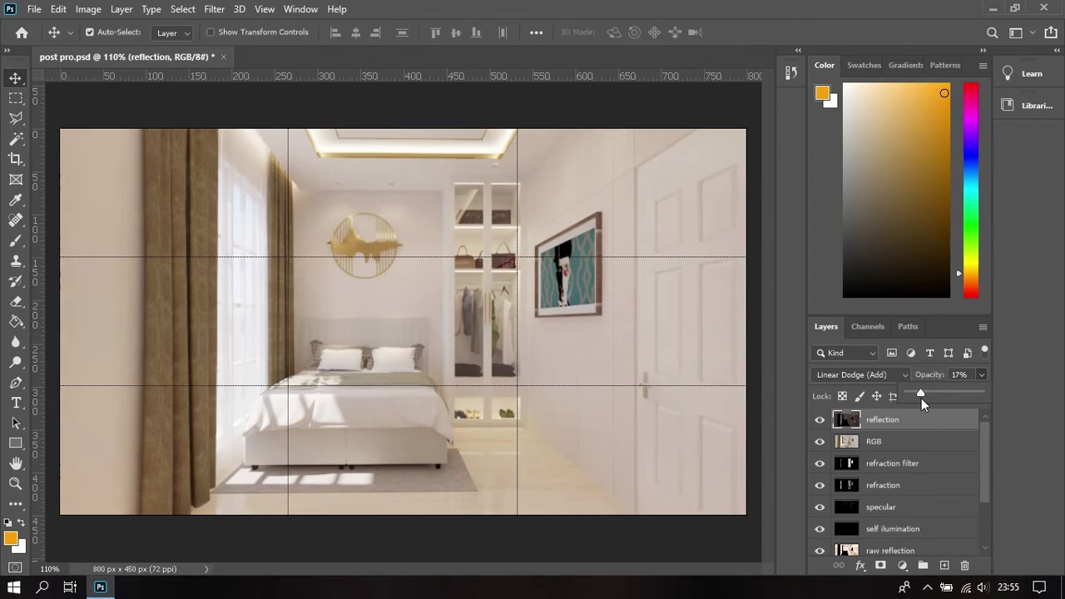
click(821, 420)
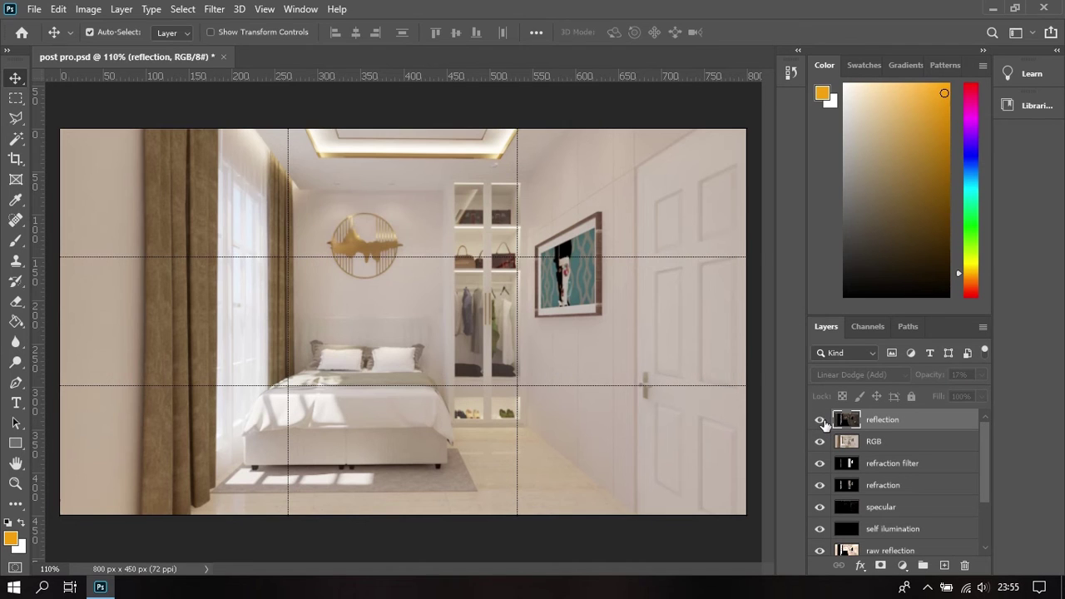
click(821, 420)
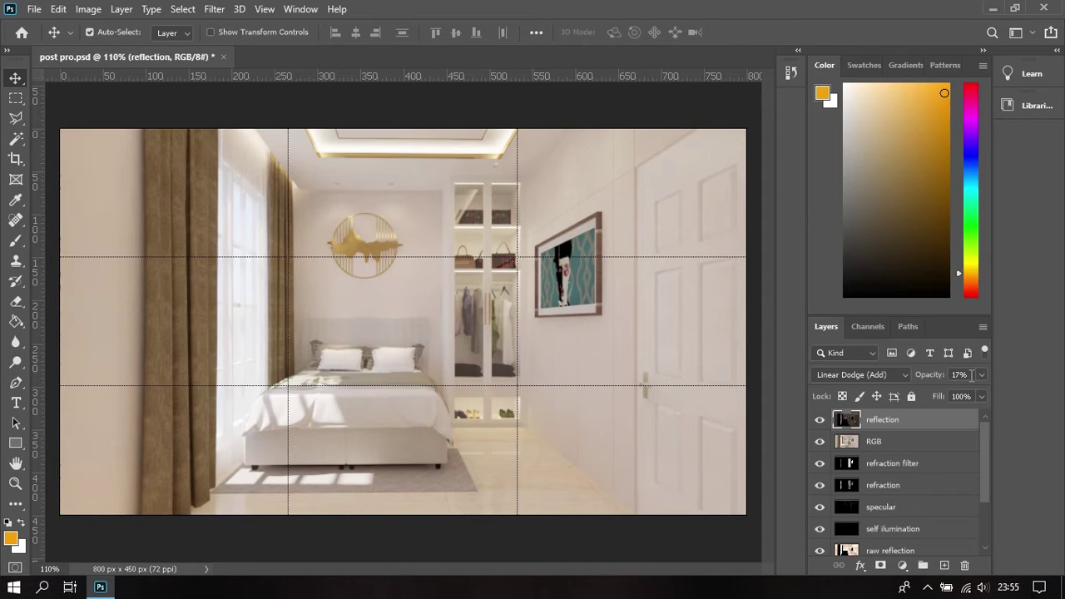
- Set the reflection layer's opacity to 30% and compare the image with the layer hidden and shown
drag(972, 375, 932, 380)
text(30)
key(Return)
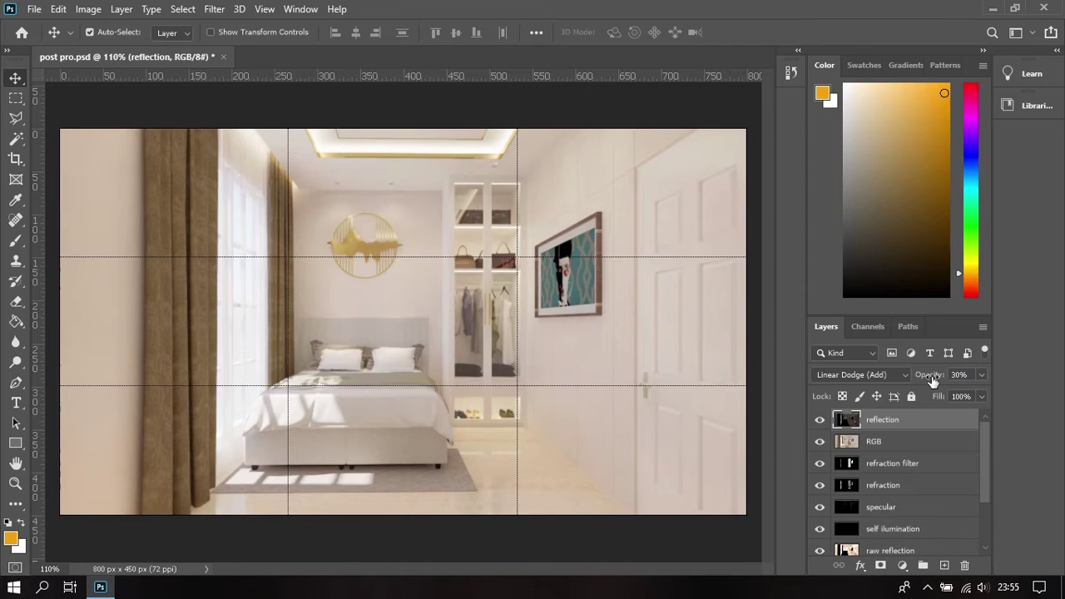
click(820, 419)
click(821, 420)
click(821, 420)
click(821, 419)
key(shift+alt+n)
- Move the refraction filter, refraction, specular and self ilumination layers above reflection and set their blend mode to Linear Dodge (Add)
click(895, 470)
scroll(907, 481, down, 3)
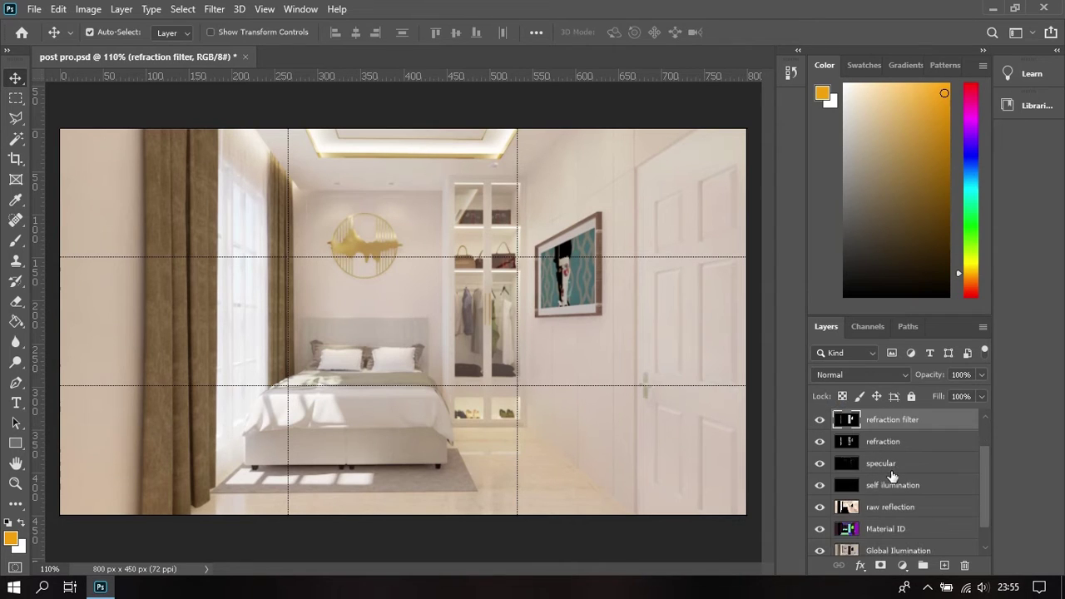
scroll(907, 487, up, 3)
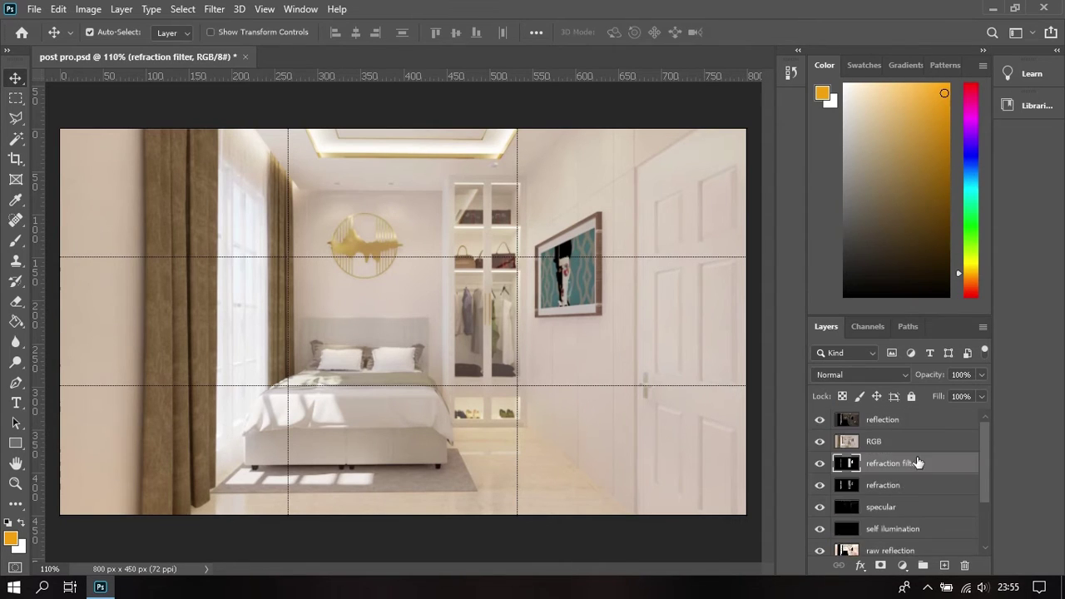
shift+click(919, 533)
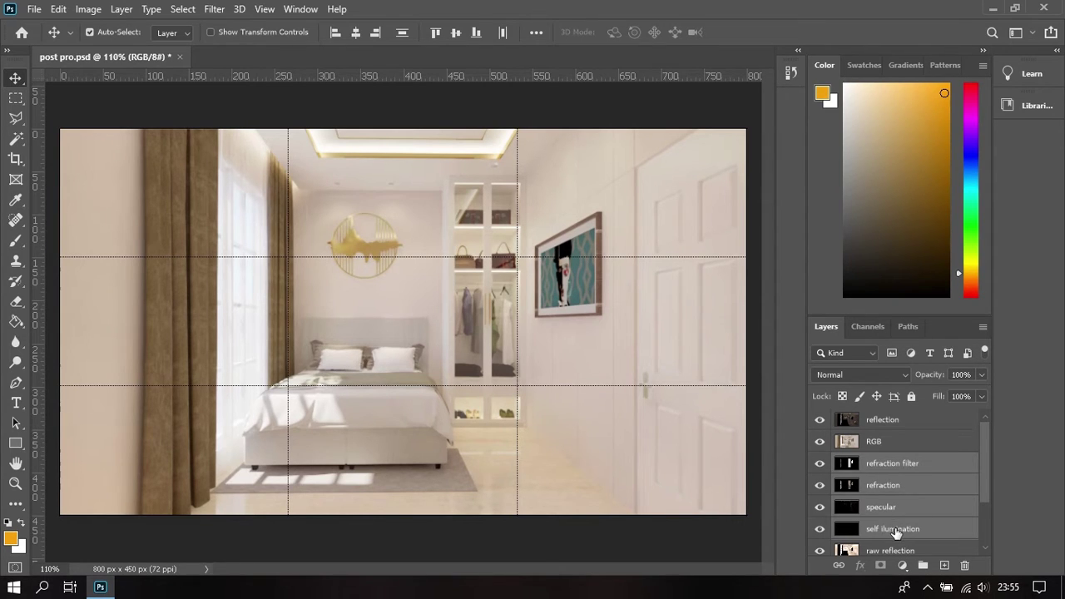
drag(896, 533, 899, 419)
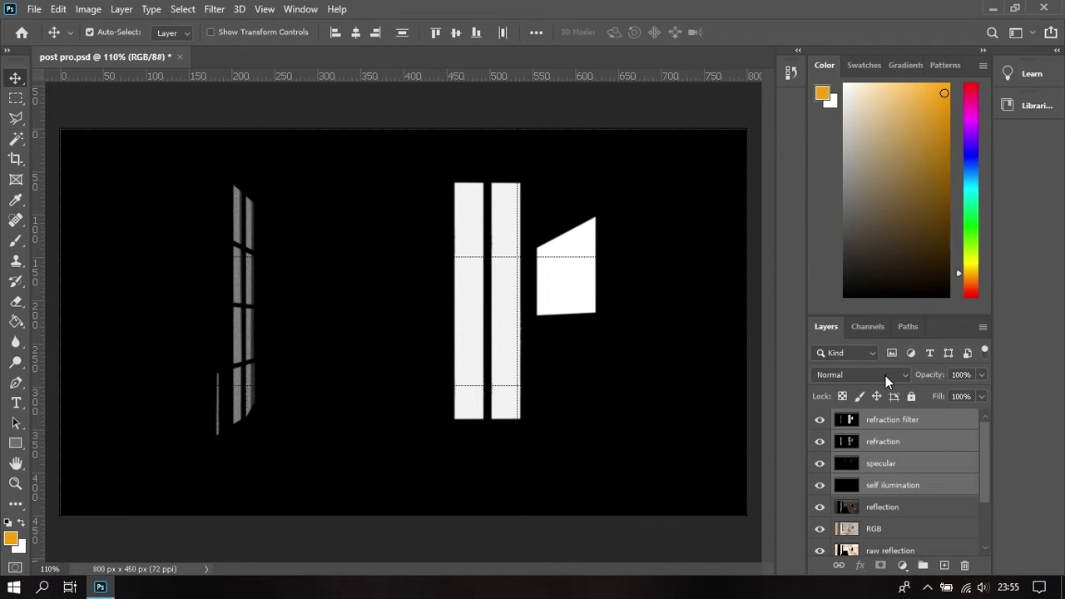
click(886, 375)
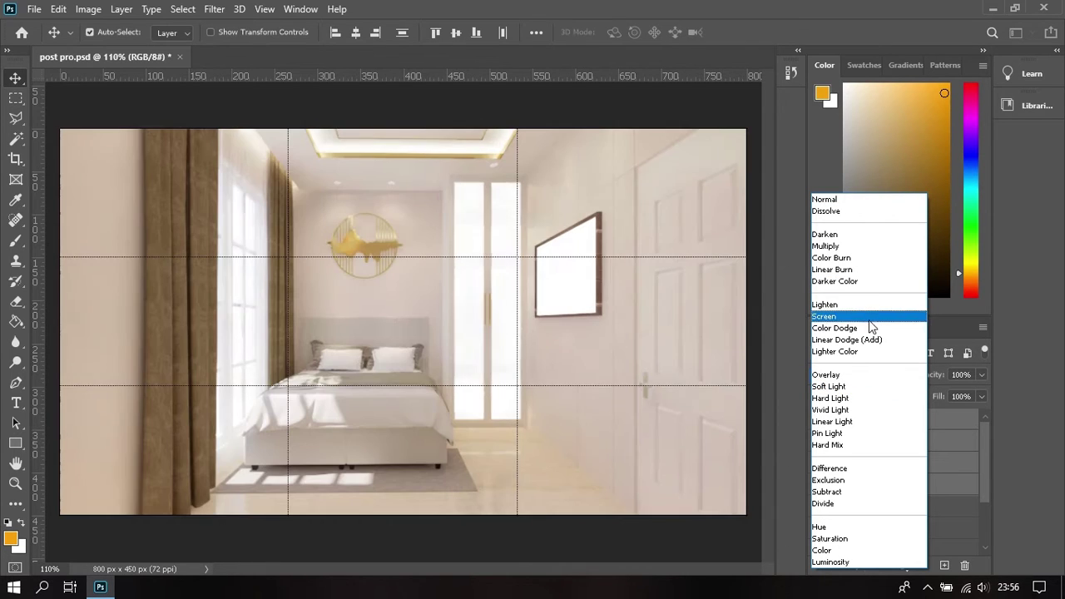
click(872, 348)
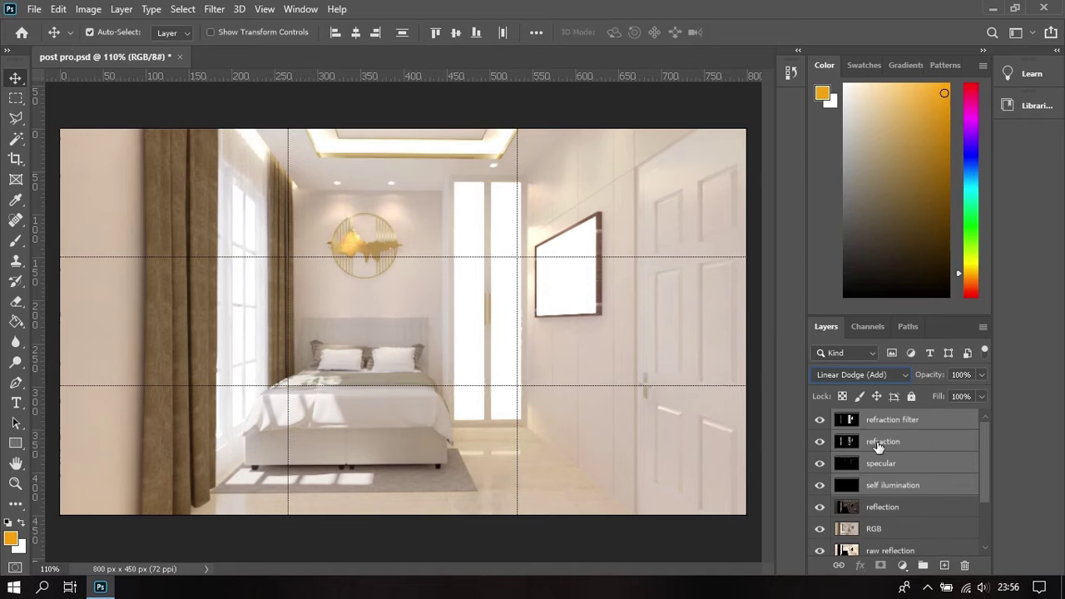
- Hide all the pass layers above RGB except self ilumination, and select the self ilumination layer
drag(824, 509, 819, 420)
click(911, 509)
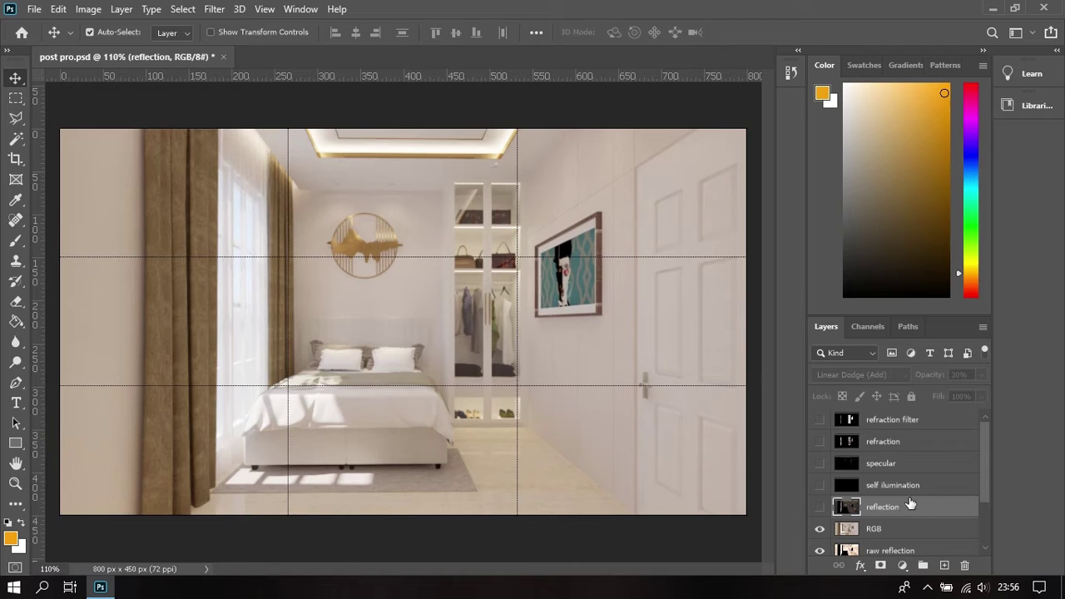
click(820, 487)
click(892, 488)
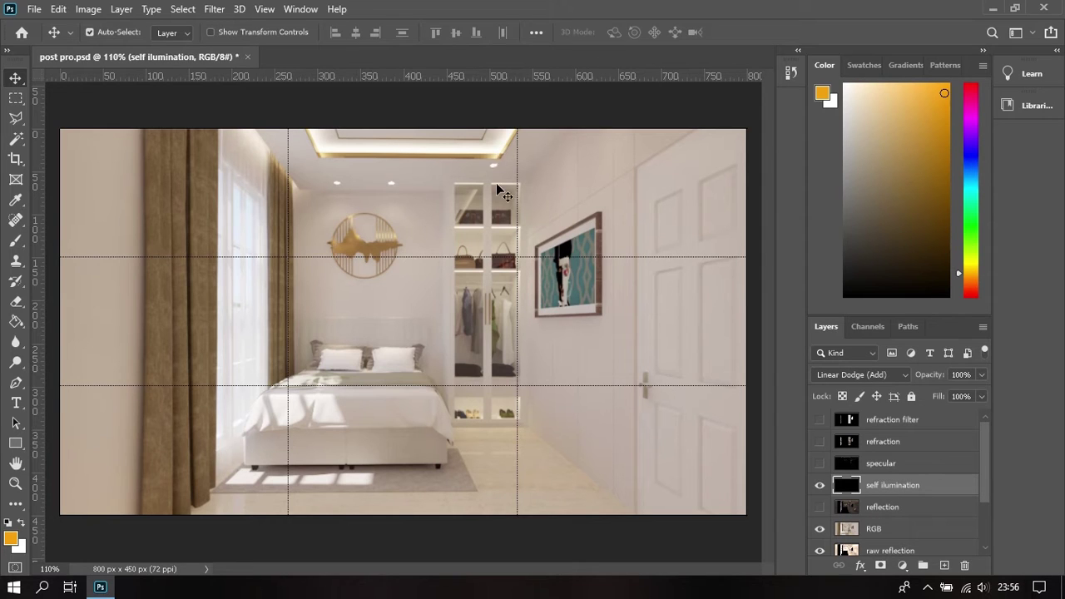
- Compare the render with the self ilumination and specular layers shown and hidden one at a time
click(820, 504)
click(820, 489)
click(820, 487)
click(820, 489)
click(820, 489)
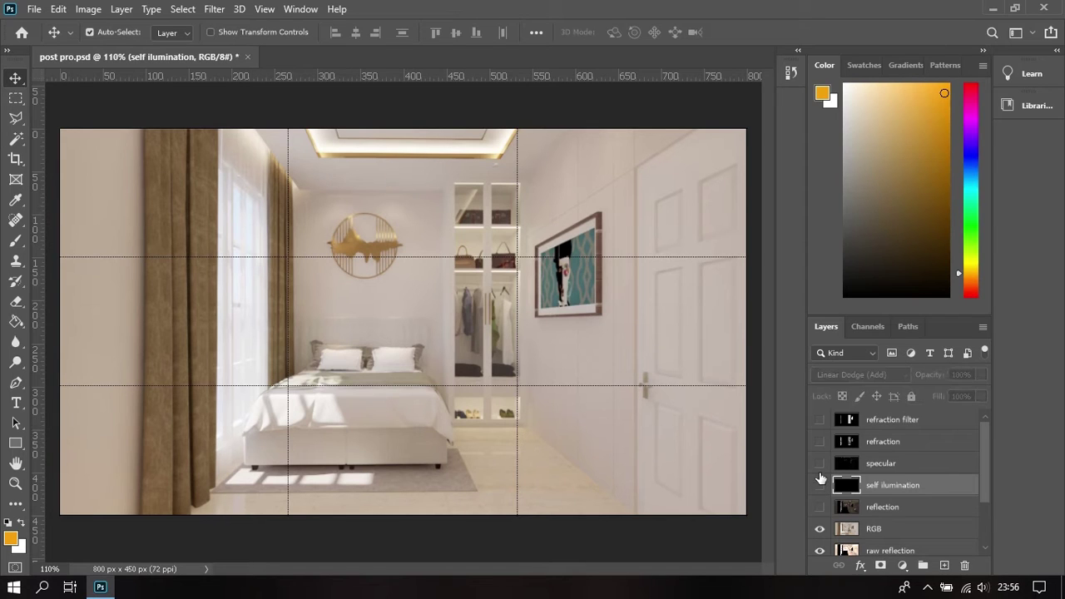
click(820, 465)
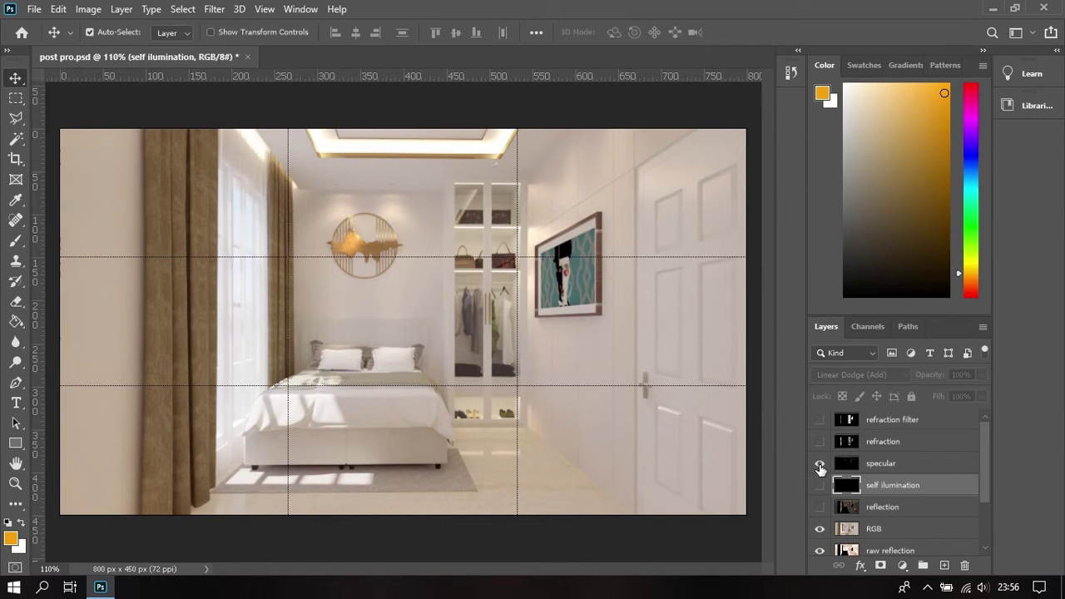
click(819, 464)
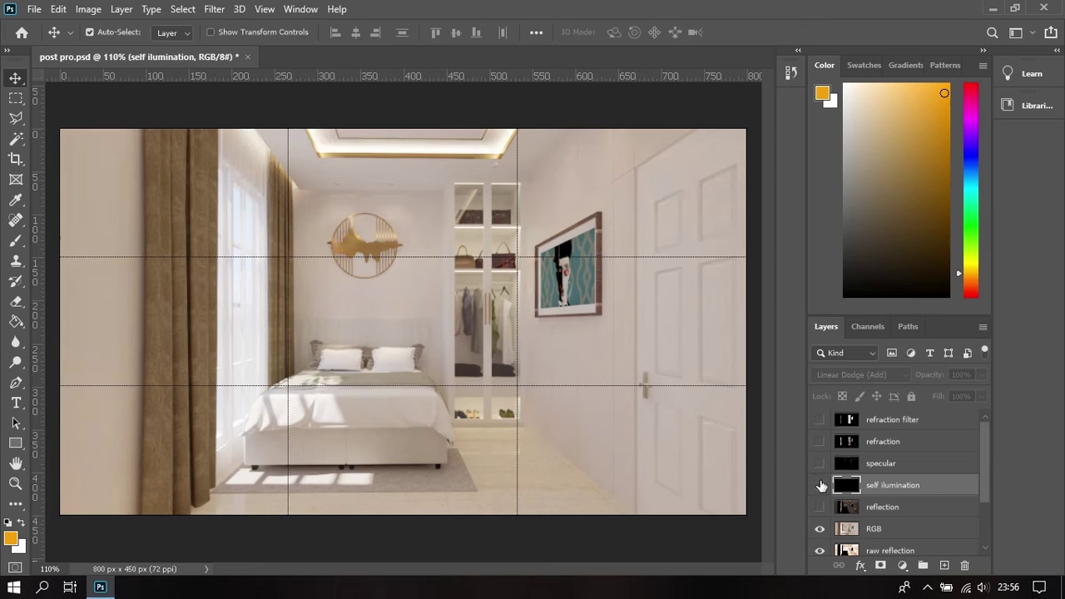
click(820, 485)
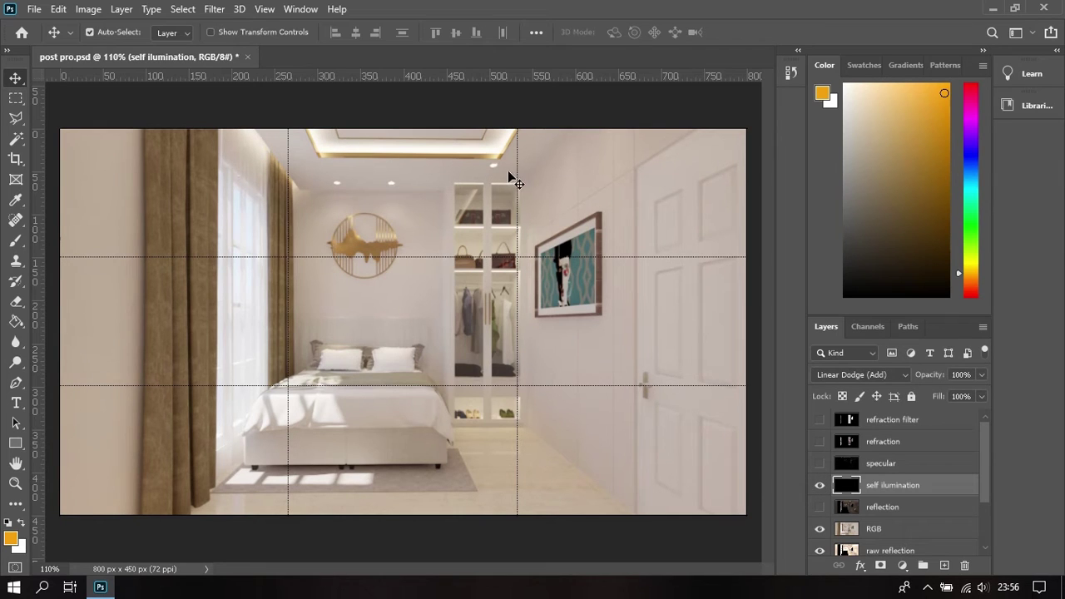
click(820, 486)
click(820, 464)
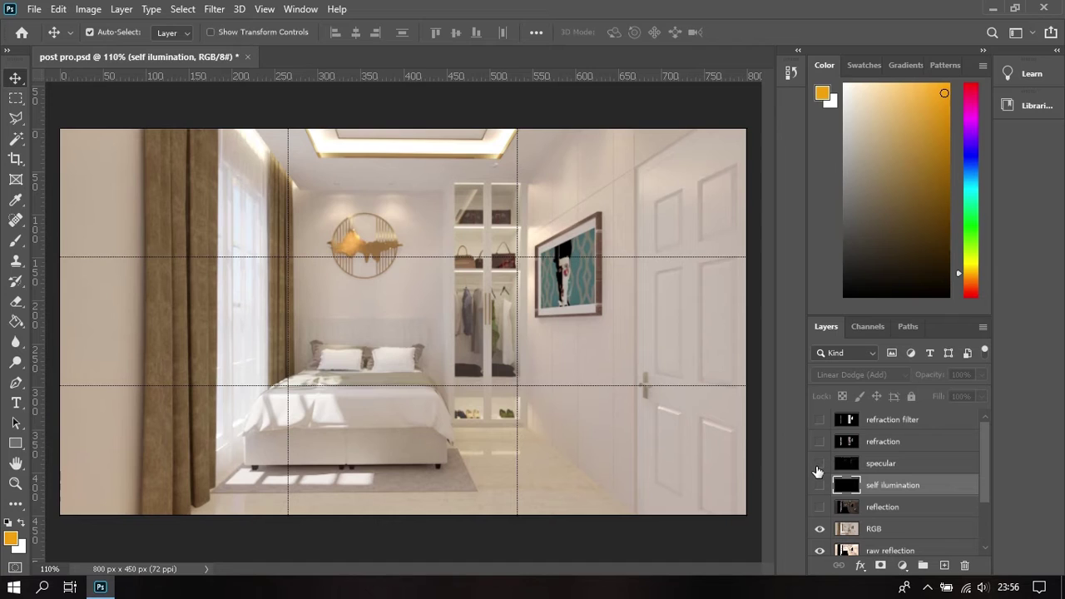
click(818, 466)
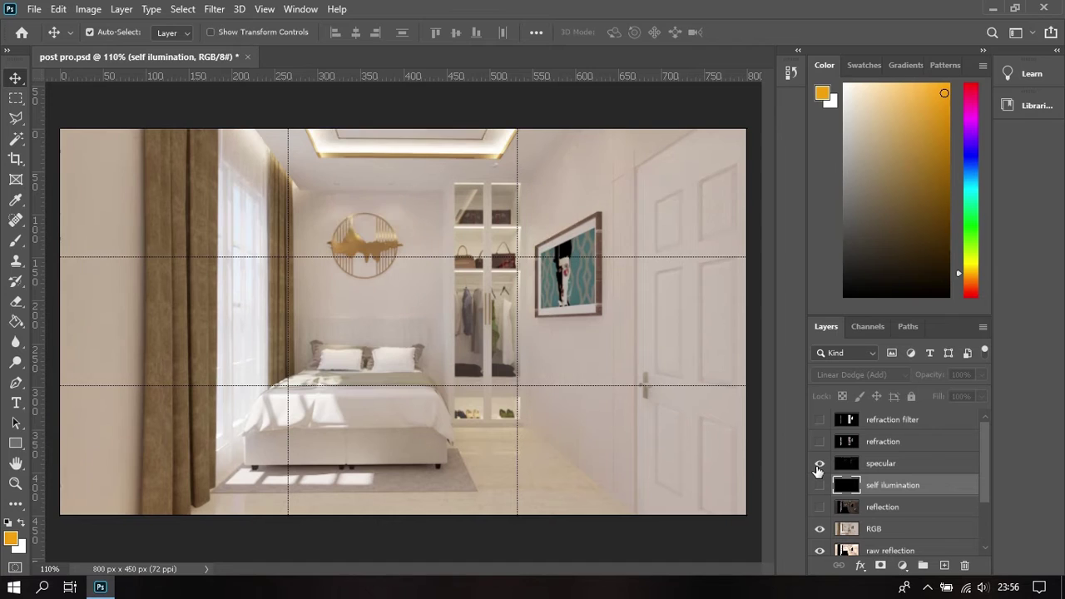
- Try the specular layer at 20% and 30% opacity
click(881, 465)
click(971, 376)
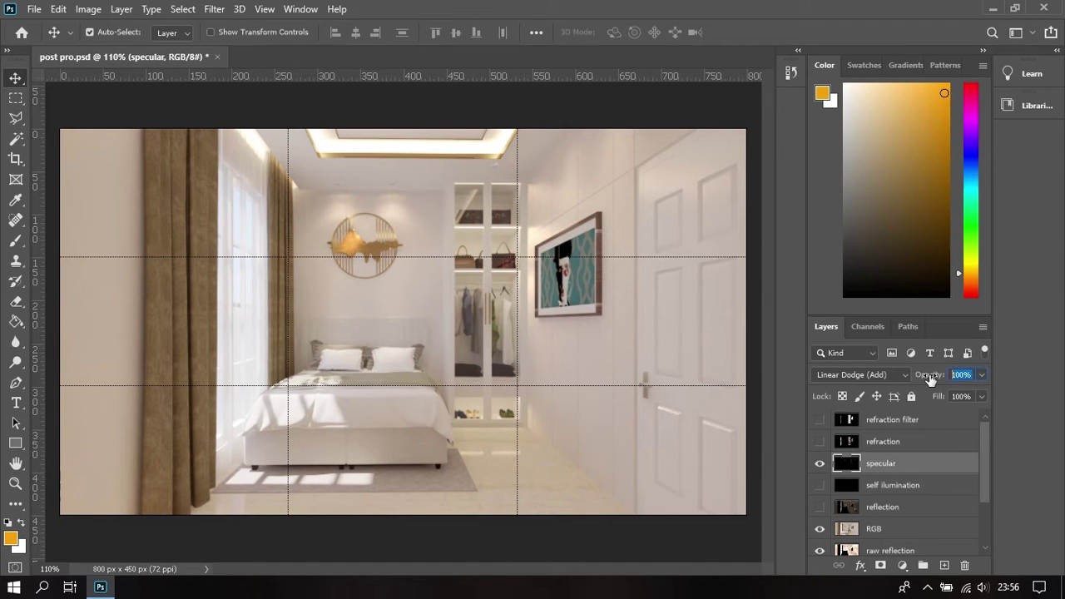
text(20)
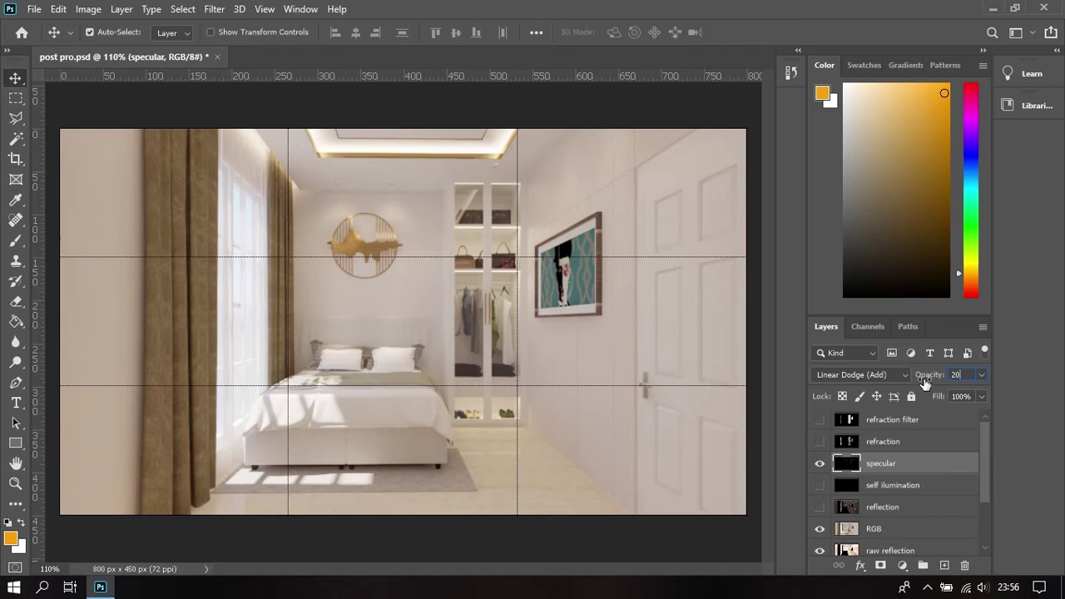
drag(964, 375, 942, 379)
text(30)
- Set the specular layer's opacity to 10%, compare the image with and without it, and leave it hidden
drag(970, 374, 916, 381)
text(10)
click(820, 464)
click(819, 465)
click(820, 464)
- Show the refraction layer, set its opacity to 10%, and compare the image with and without it
click(884, 443)
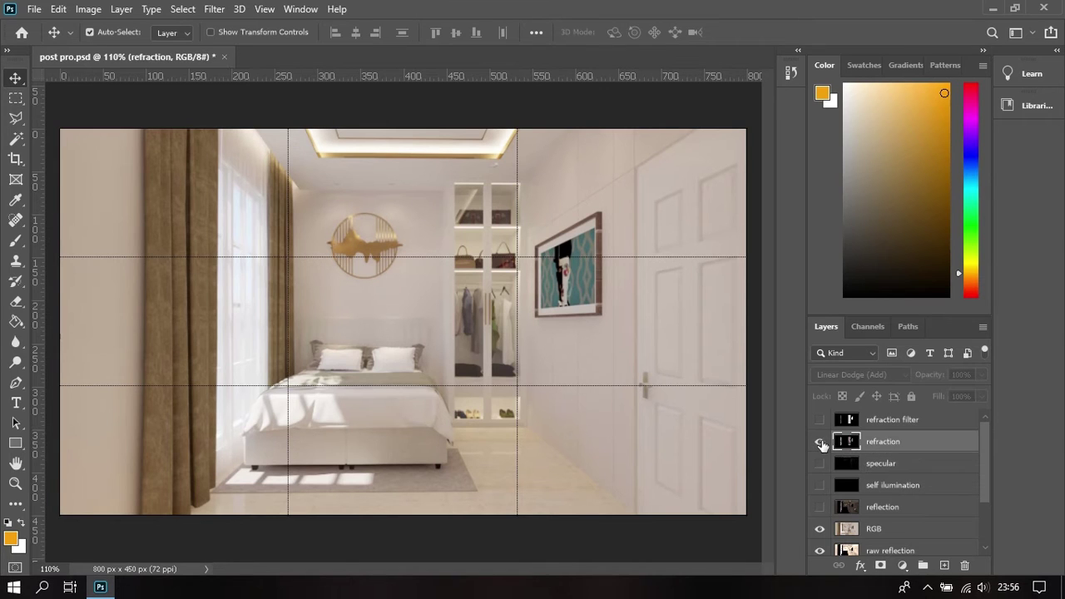
click(821, 441)
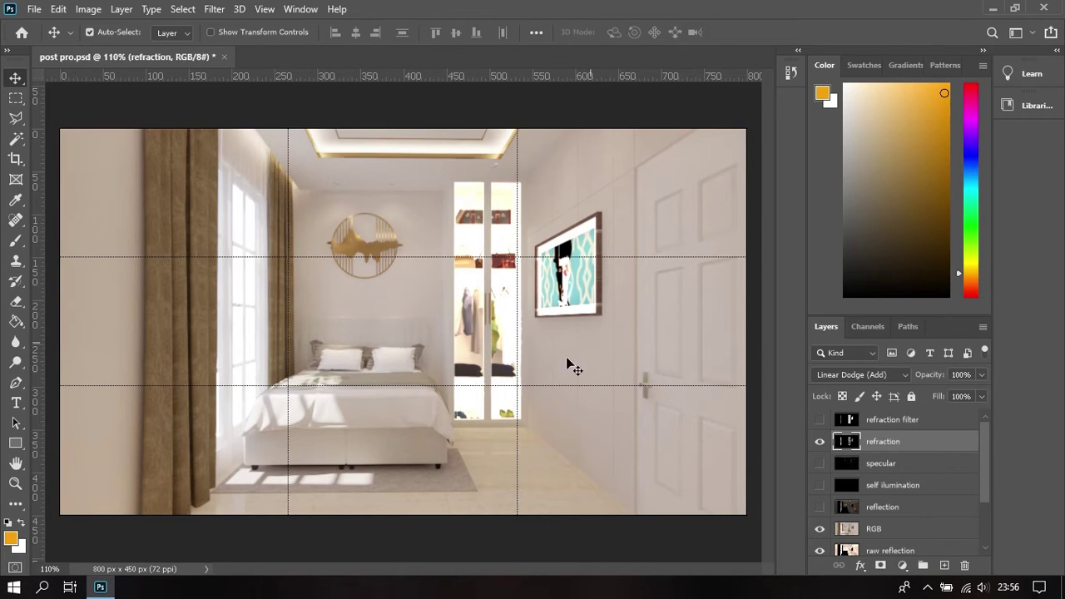
drag(974, 376, 899, 380)
text(10)
key(Return)
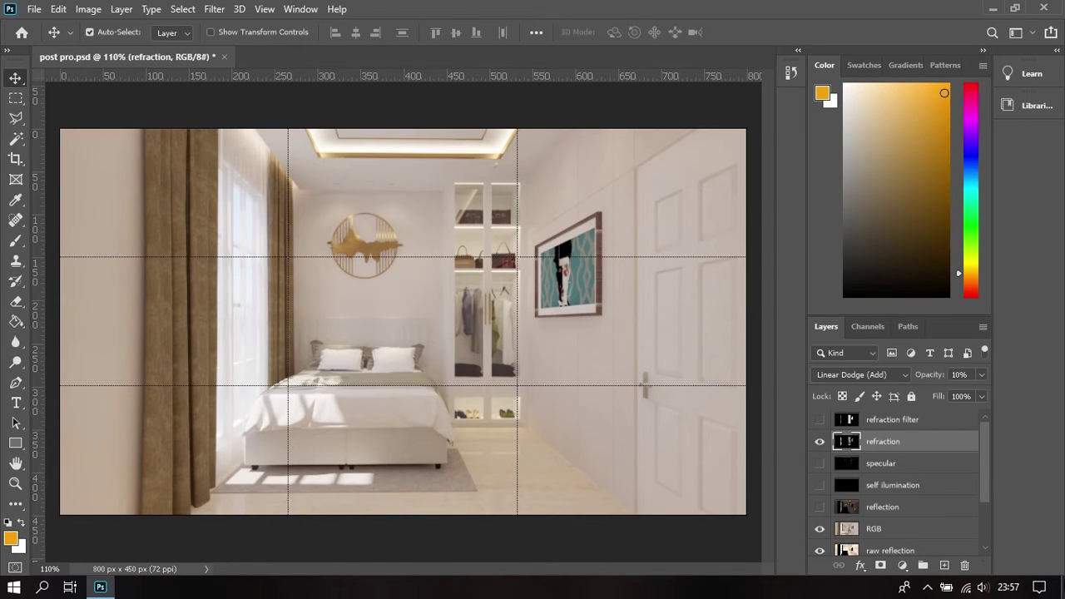
click(821, 441)
click(821, 443)
- With the refraction layer hidden, set the refraction filter layer's opacity to 10%, compare its effect, and hide it
click(888, 421)
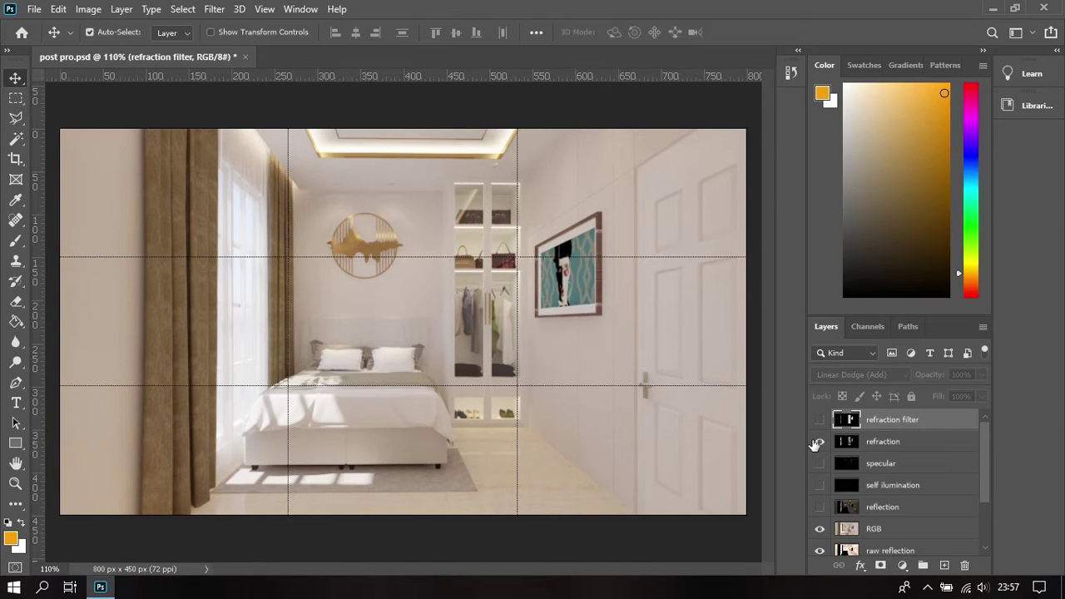
click(821, 442)
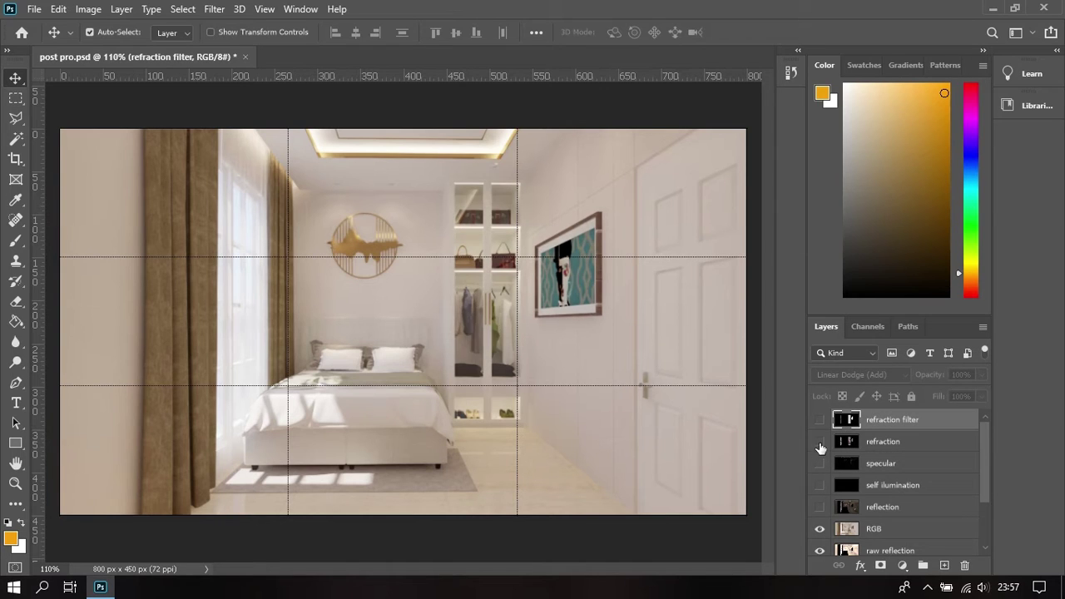
click(820, 419)
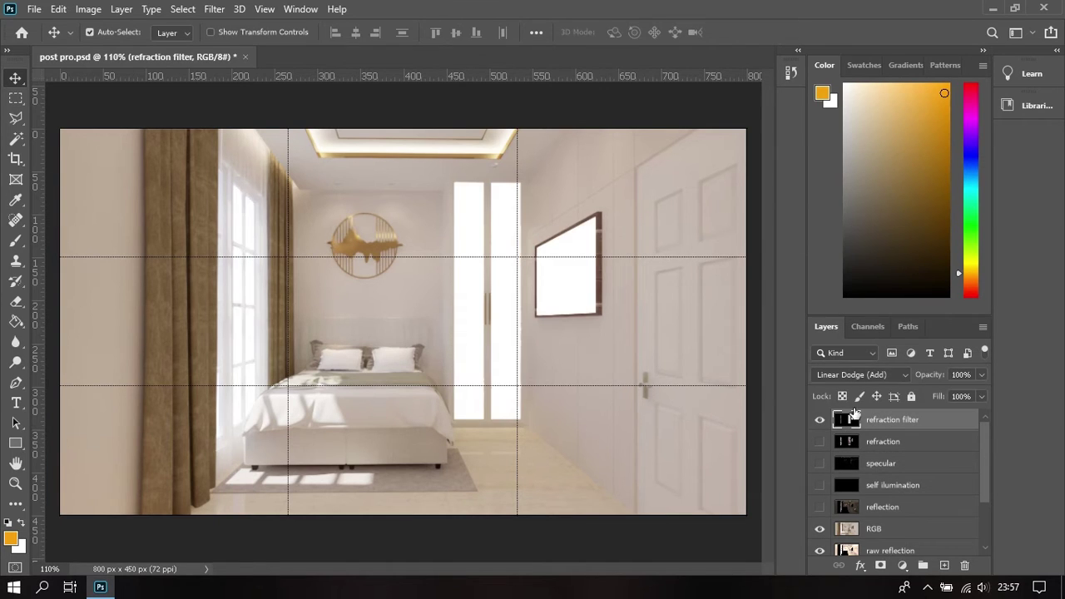
click(970, 374)
text(10)
key(Return)
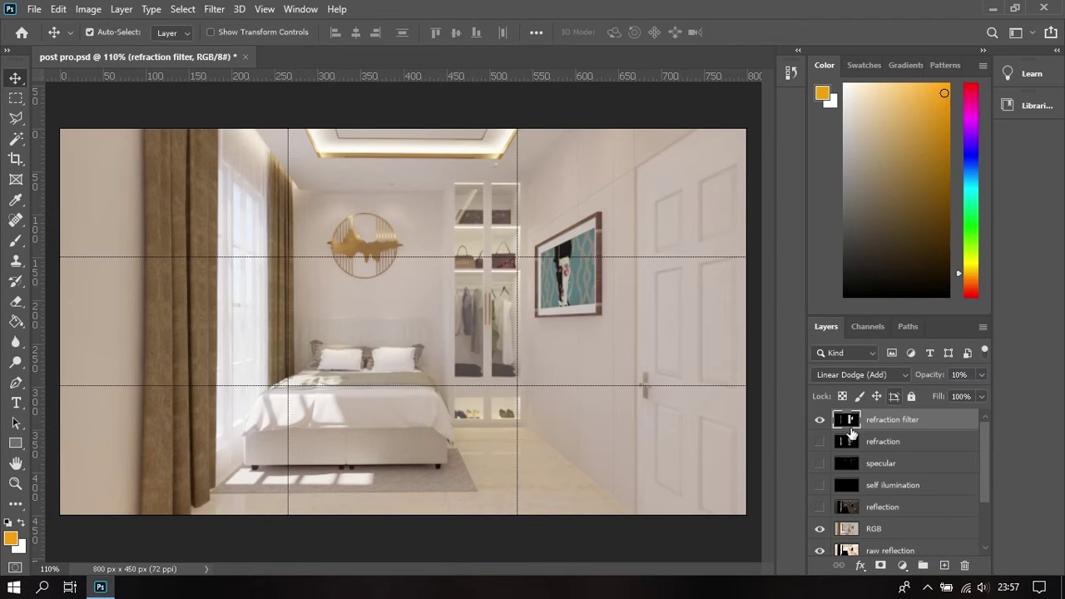
click(821, 420)
click(821, 420)
click(821, 421)
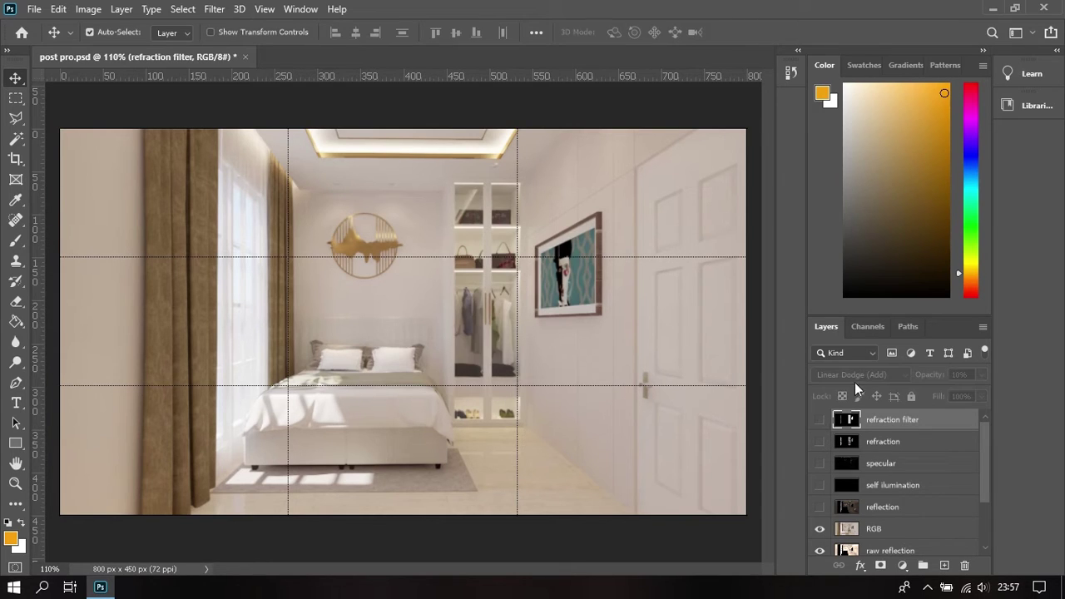
- Show the reflection layer again and change its blend mode to Screen
click(820, 507)
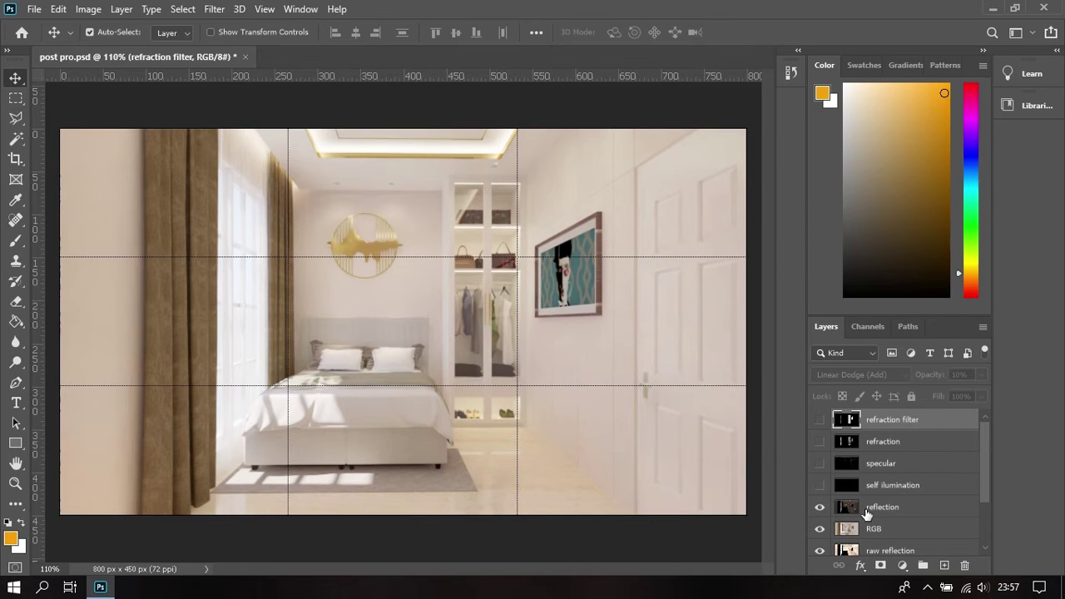
click(857, 510)
click(865, 372)
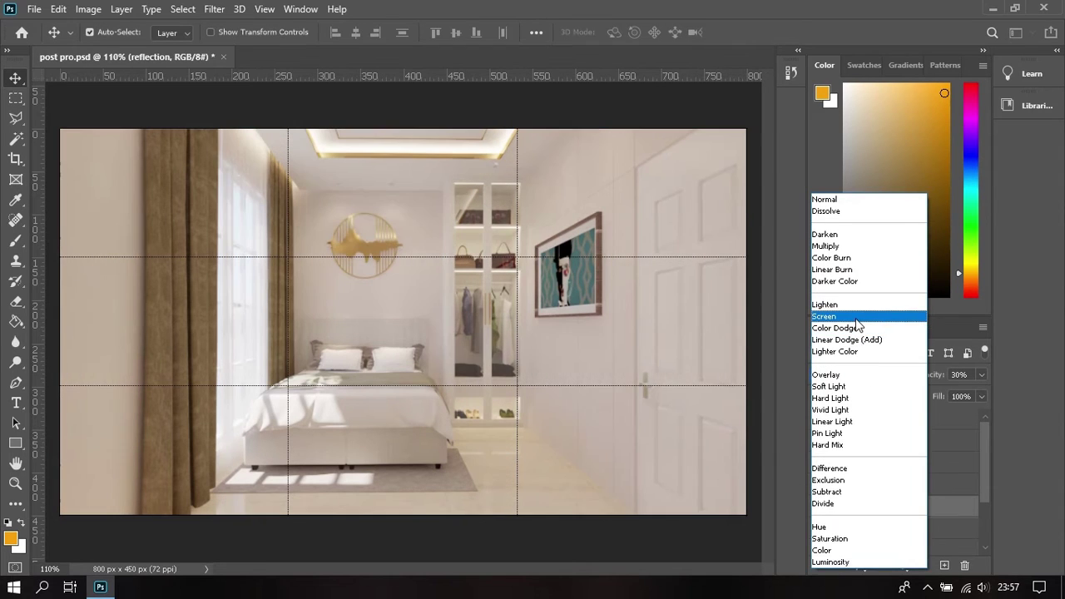
click(857, 322)
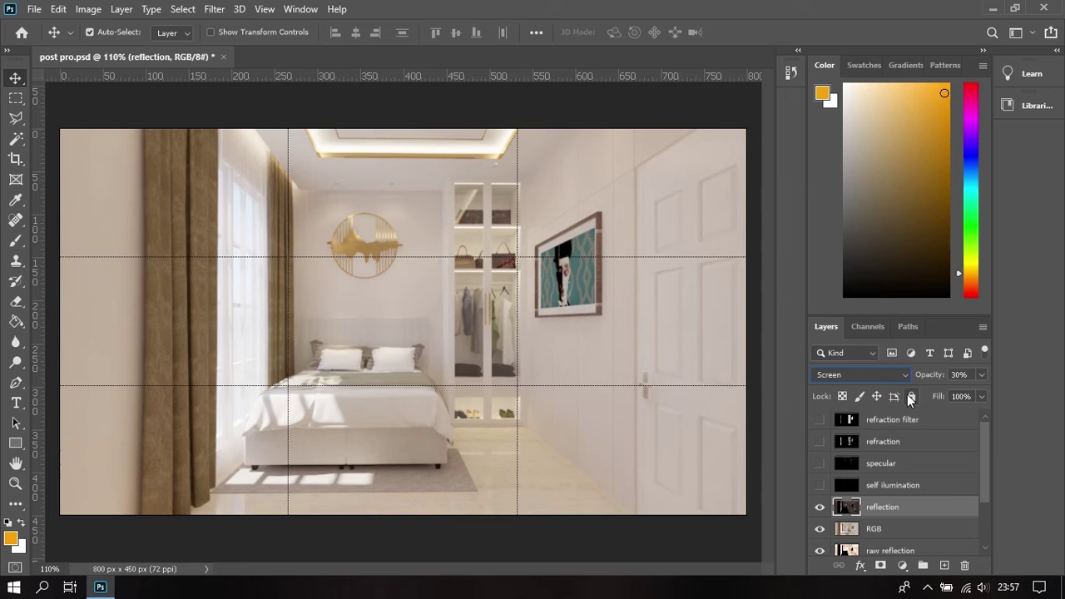
- Keep the reflection layer in Screen mode, set its opacity to 100%, and compare the image with and without it
click(870, 375)
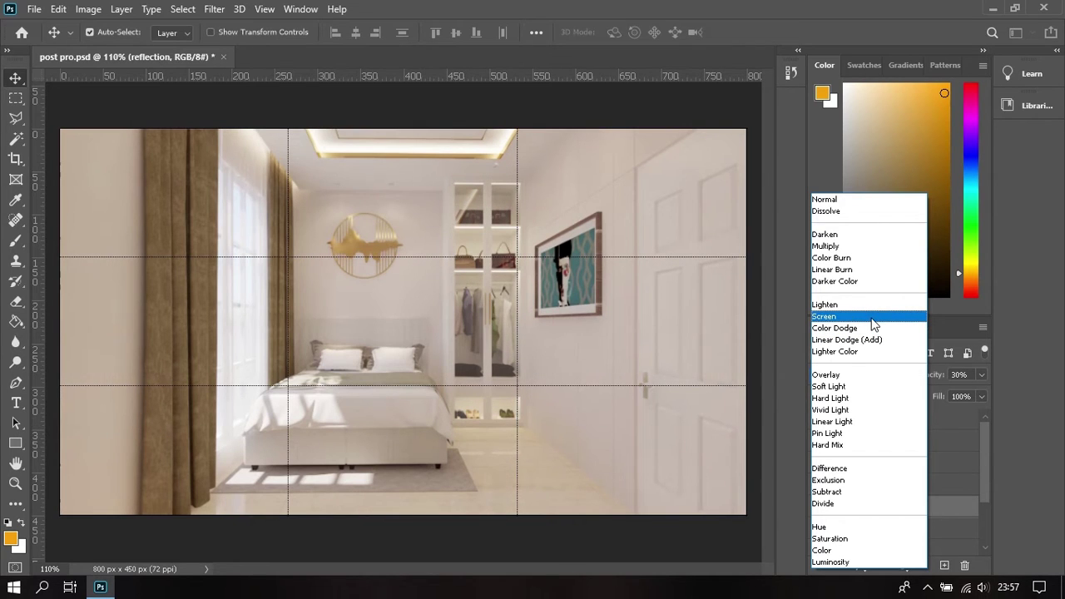
click(874, 317)
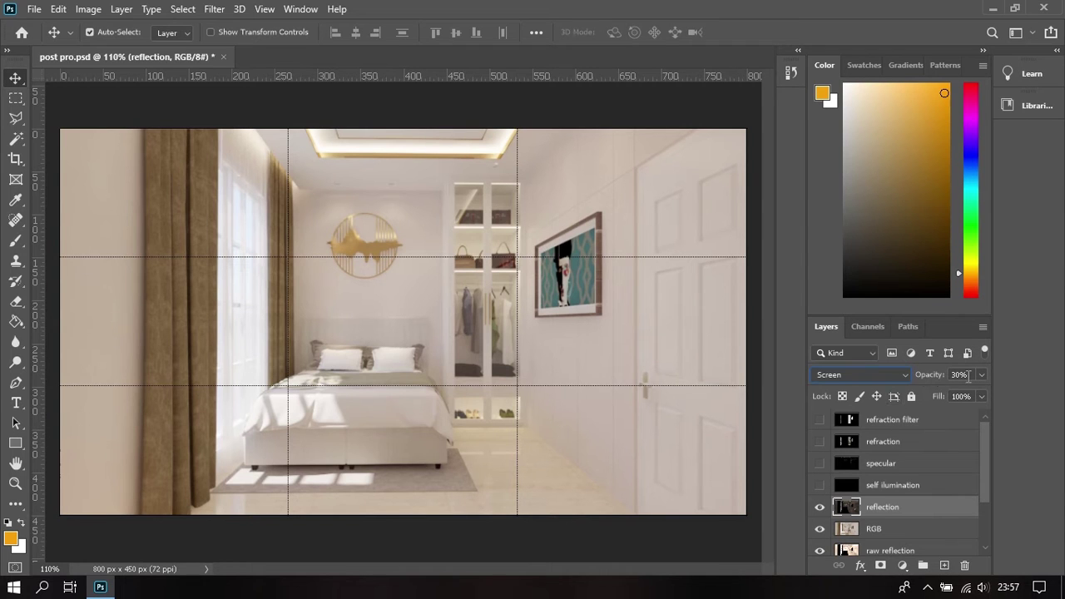
drag(969, 376, 924, 377)
text(100)
key(Return)
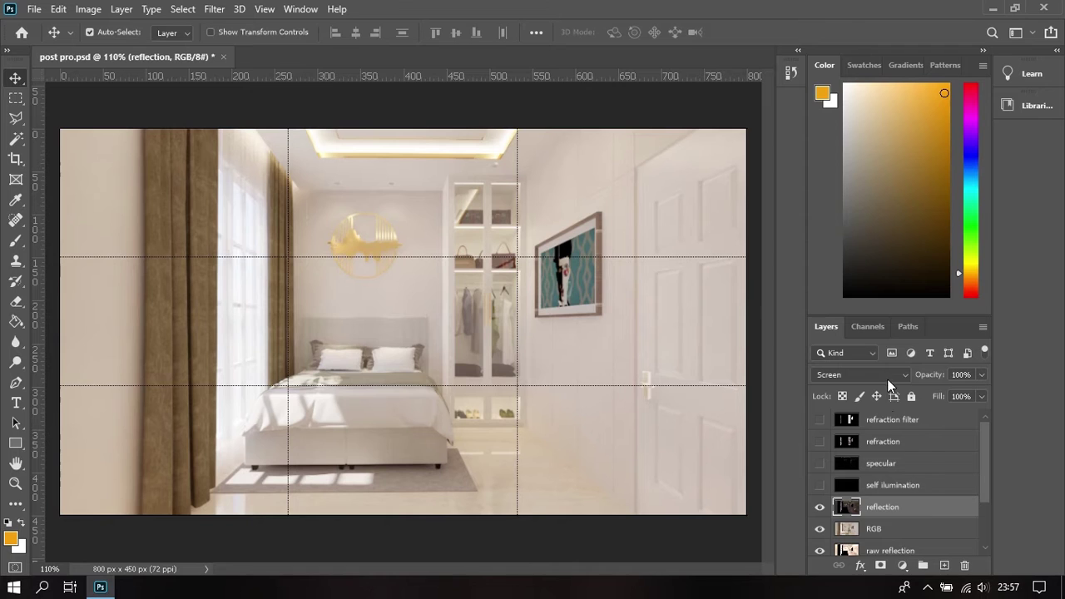
click(887, 379)
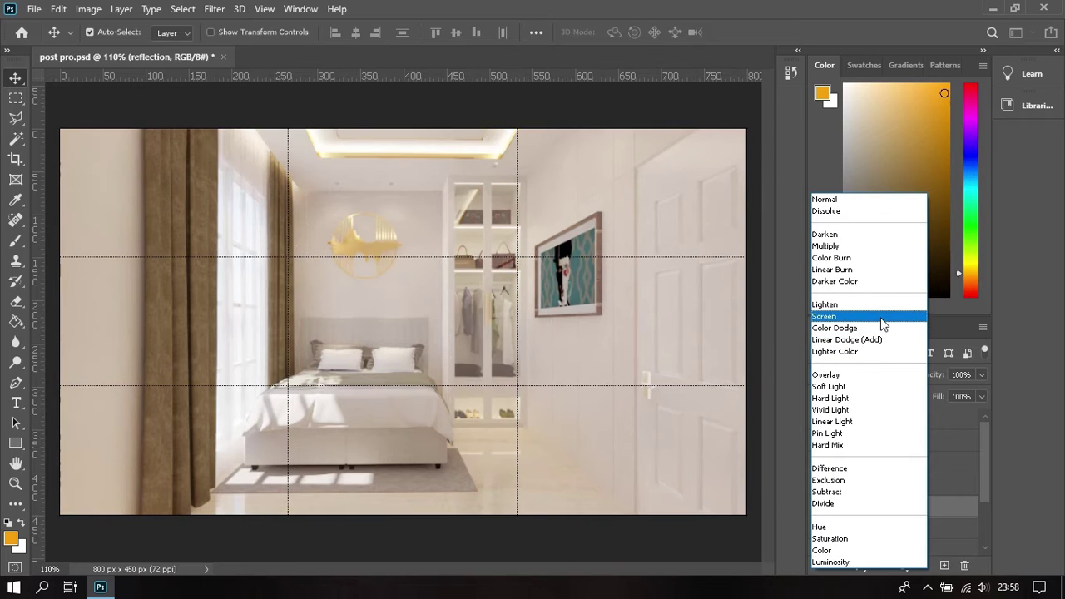
click(883, 316)
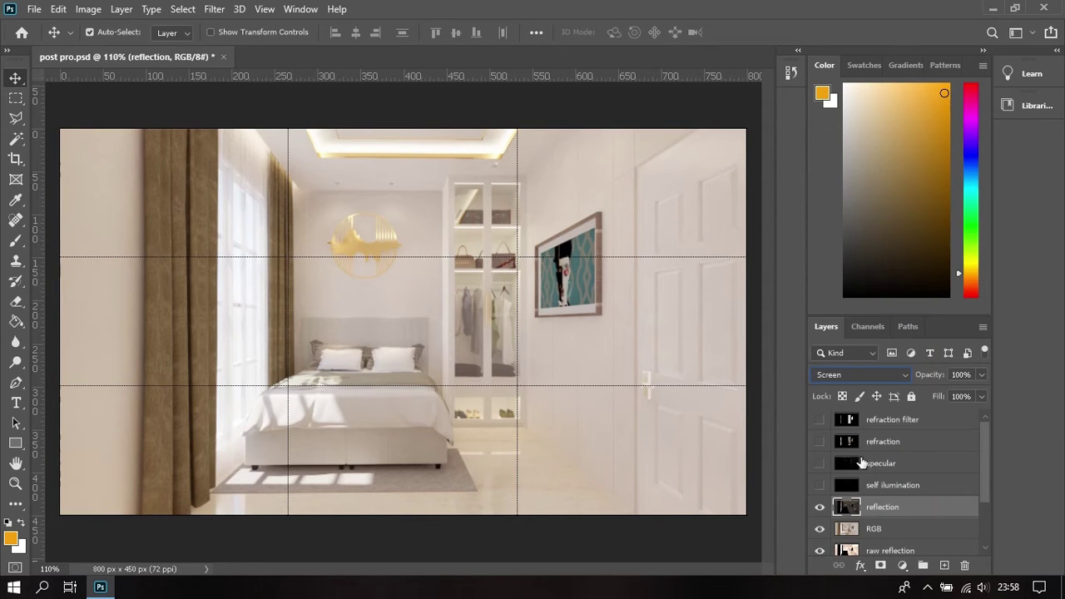
click(821, 509)
click(822, 508)
- Change the reflection layer's blend mode to Linear Dodge (Add), check the result, and hide the layer
click(875, 375)
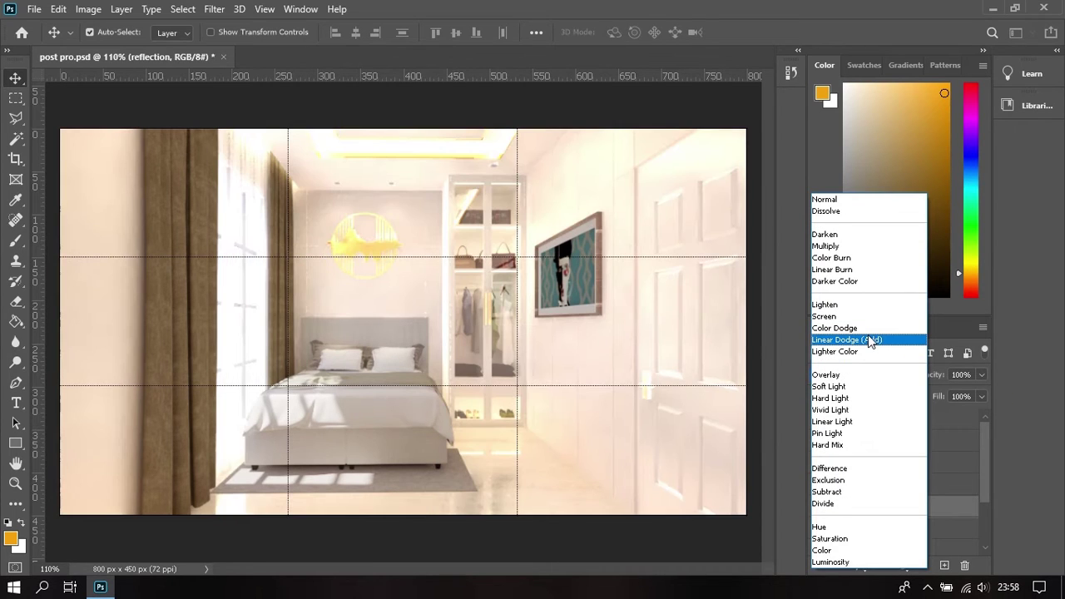
click(871, 342)
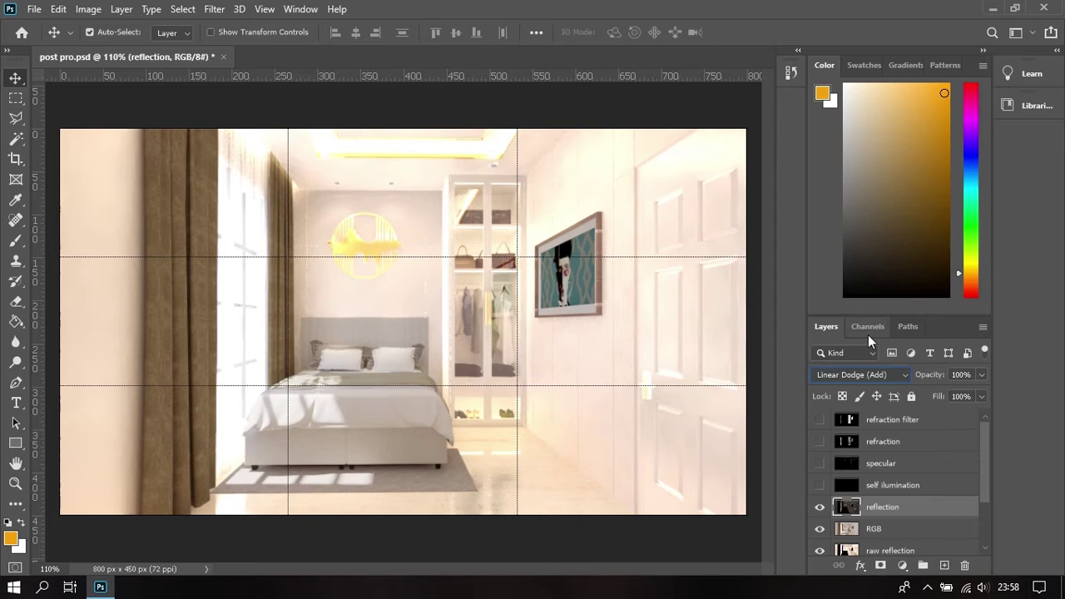
scroll(858, 512, down, 3)
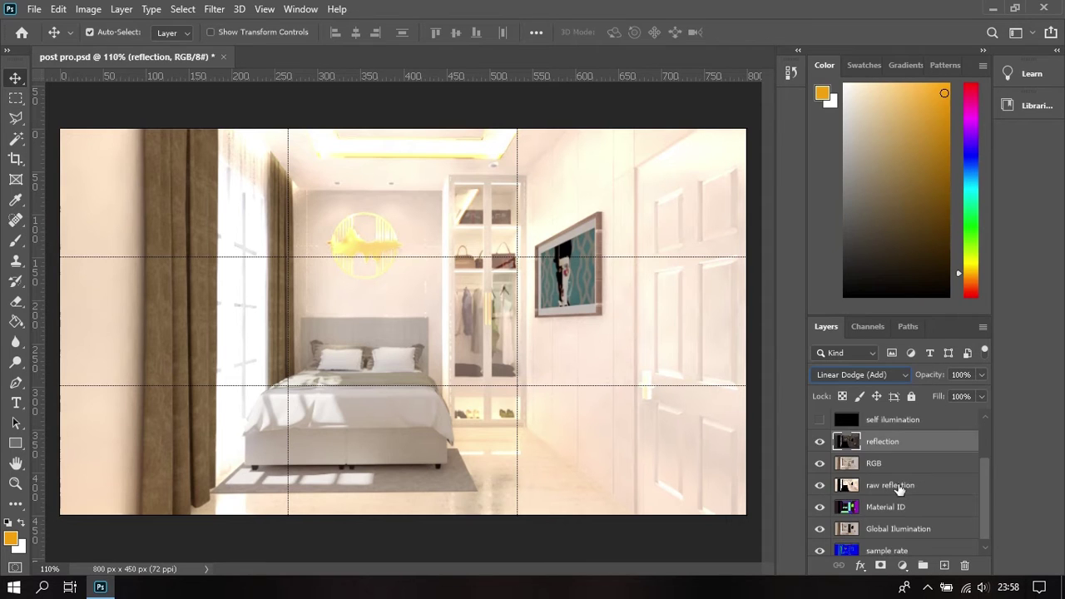
scroll(903, 489, up, 3)
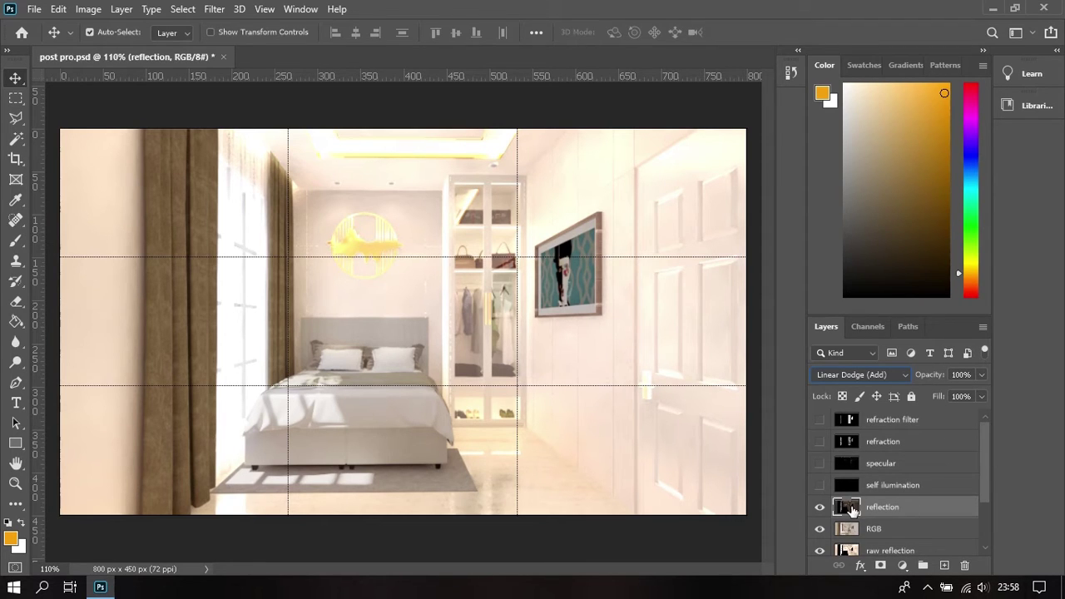
click(820, 506)
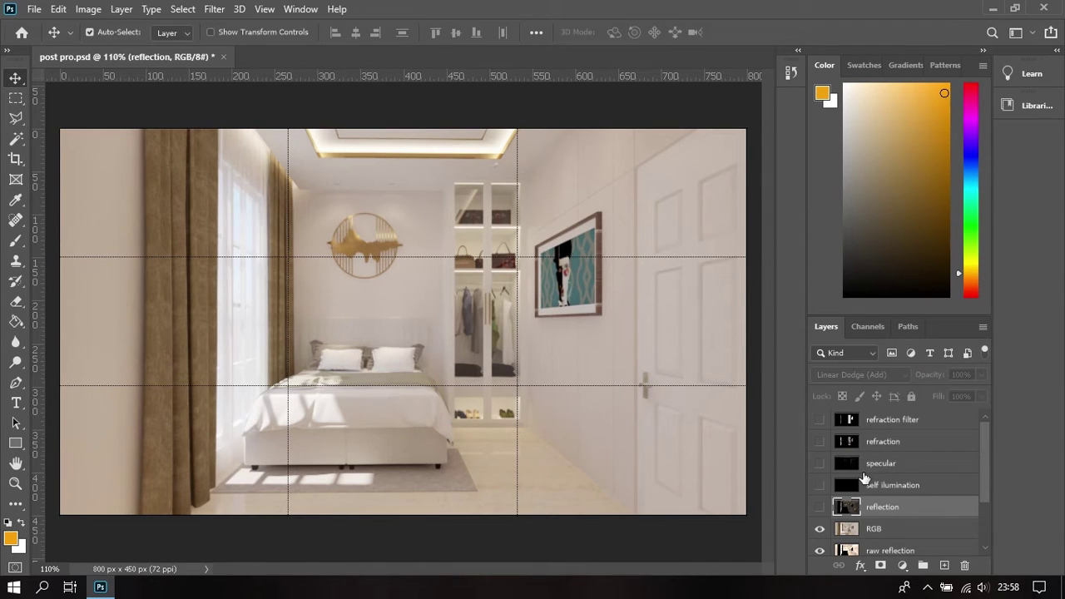
- Move the Material ID layer directly above the RGB layer
scroll(904, 470, down, 1)
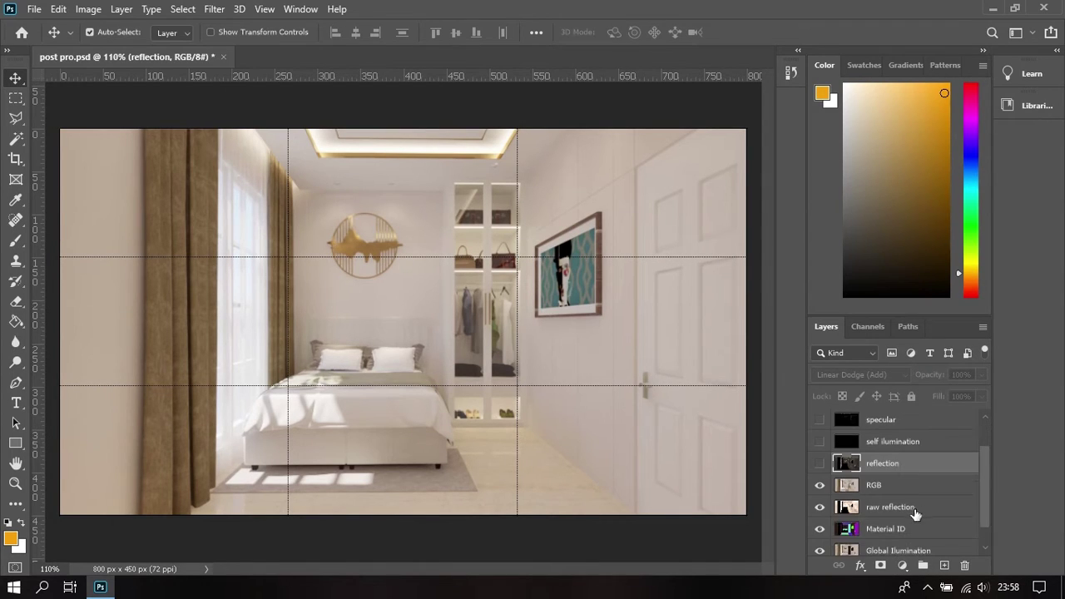
click(909, 529)
drag(909, 530, 904, 482)
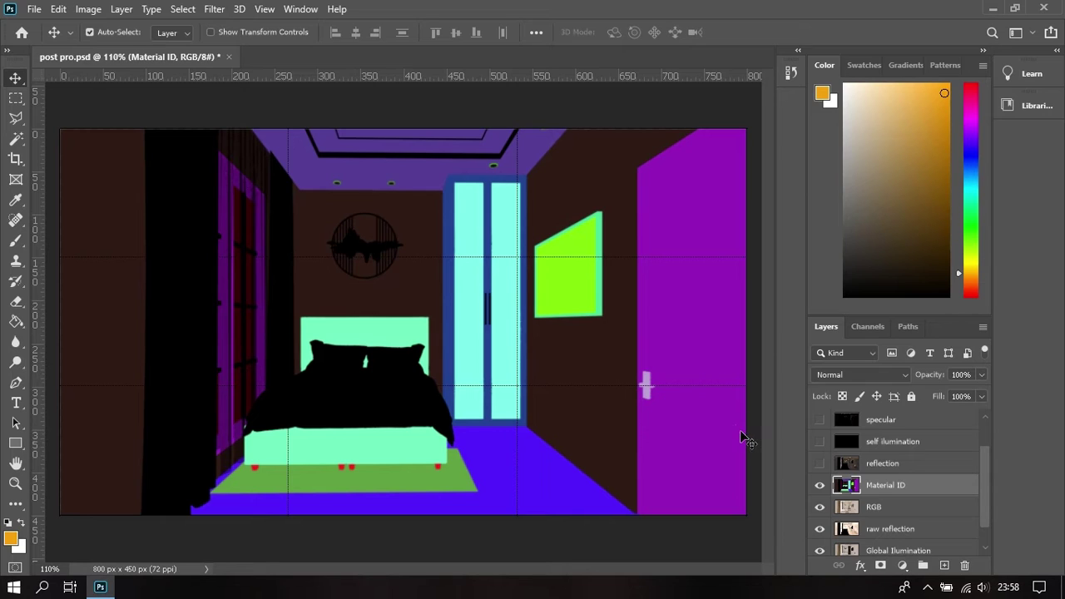
- Load the Green channel of the Material ID pass as a selection
click(864, 327)
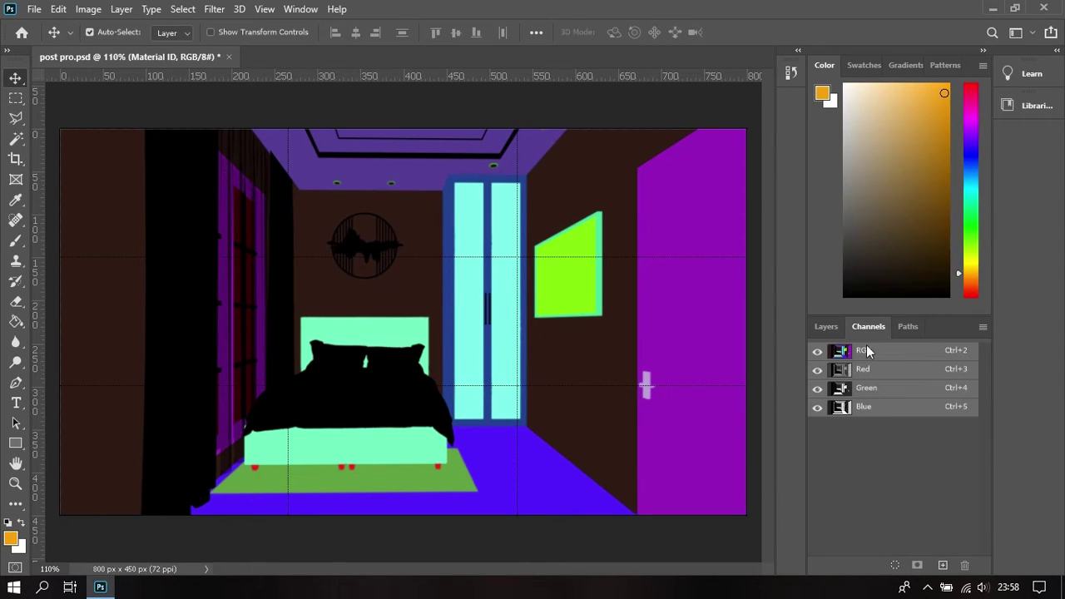
click(870, 396)
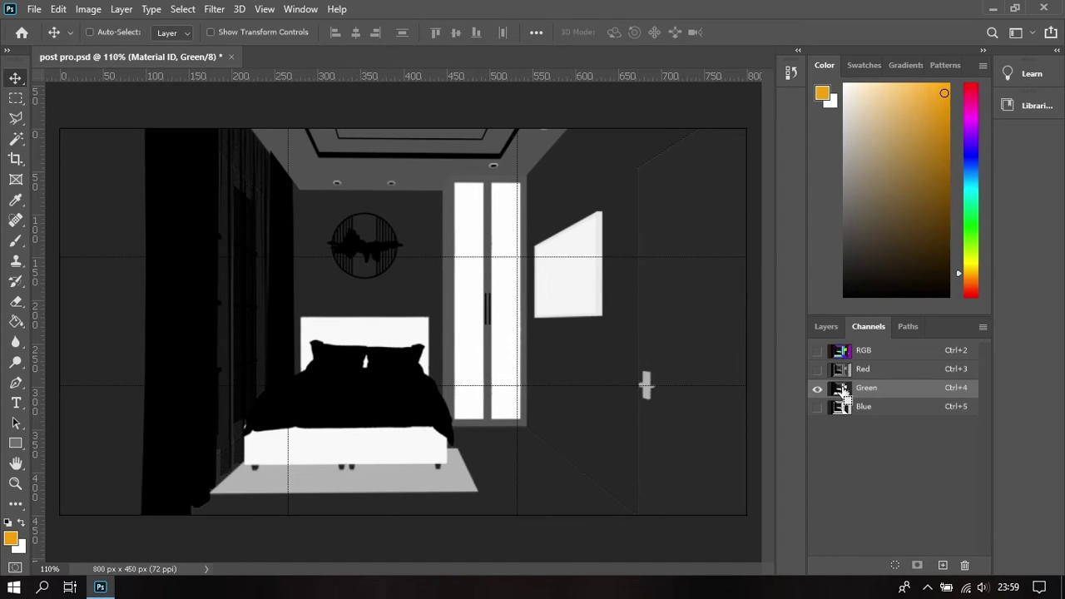
ctrl+click(842, 396)
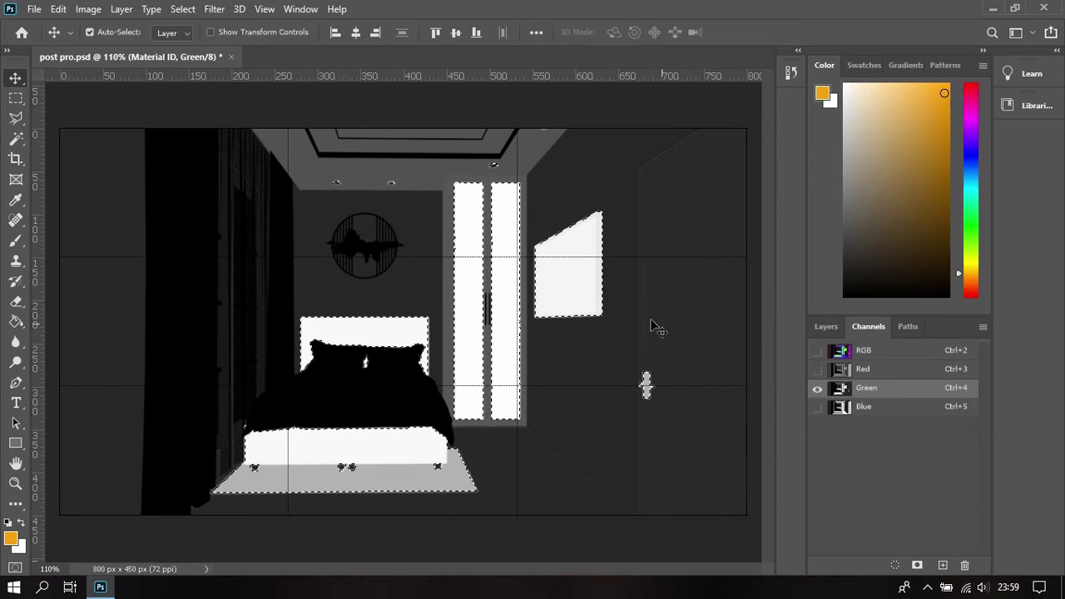
- Hide the Material ID layer and add a Curves adjustment above RGB, masked by the selection, with a point in the curve's shadow range
click(828, 327)
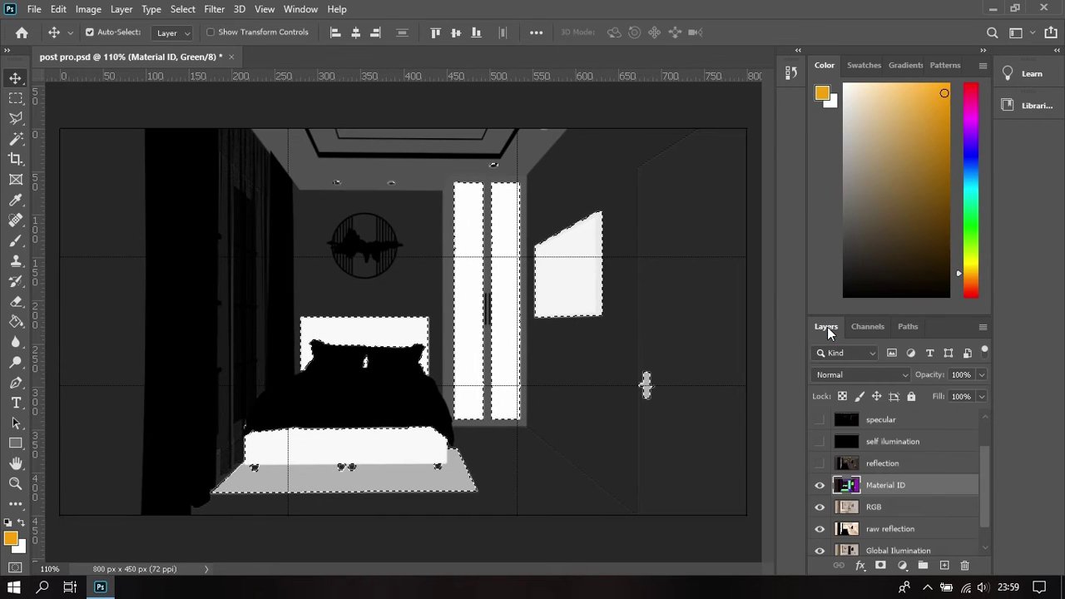
click(820, 486)
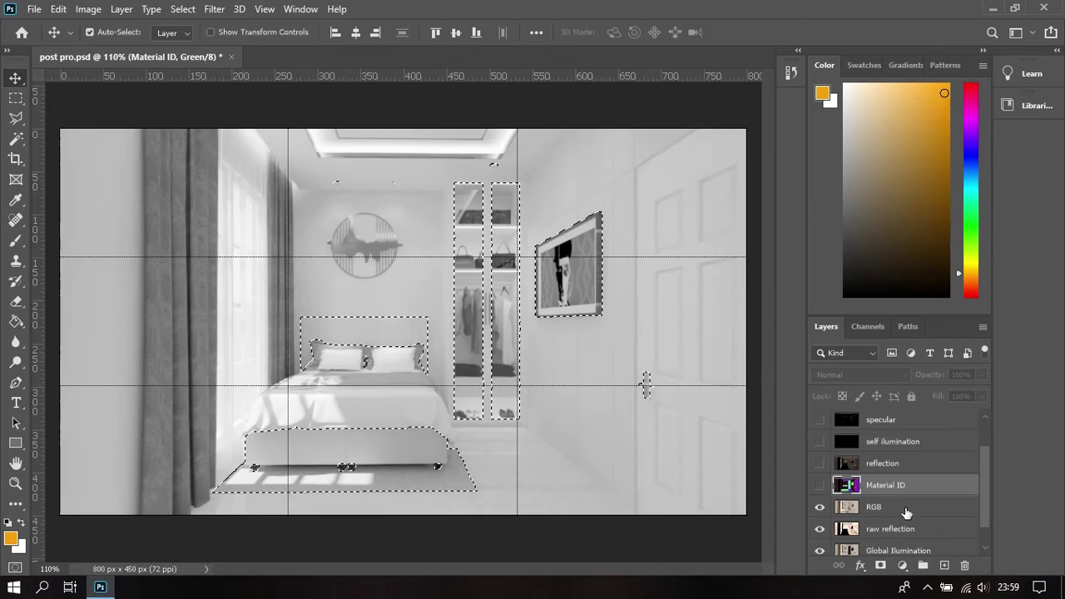
click(906, 510)
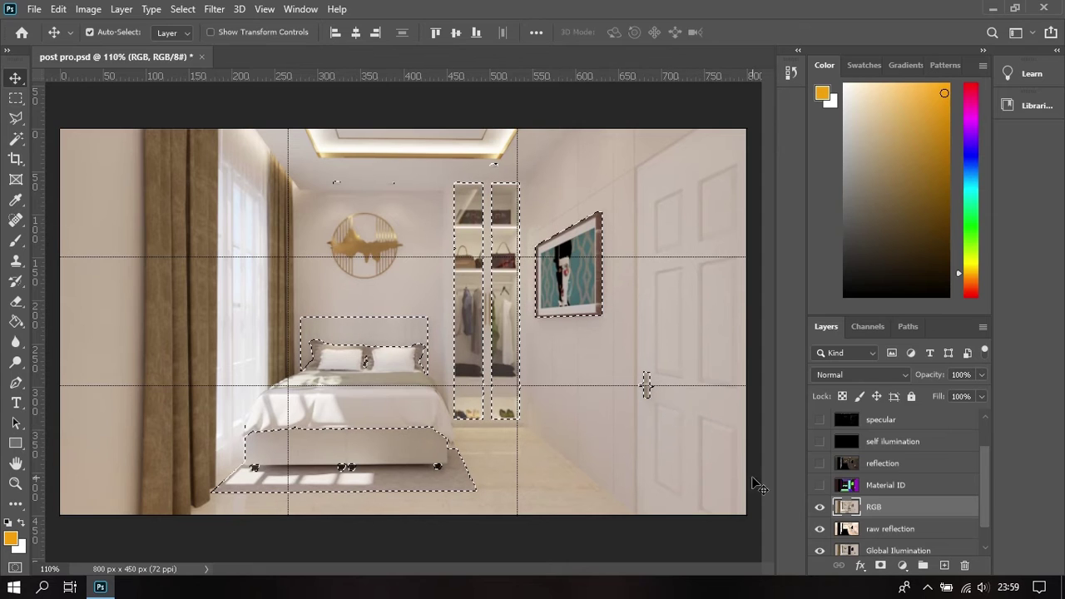
click(902, 565)
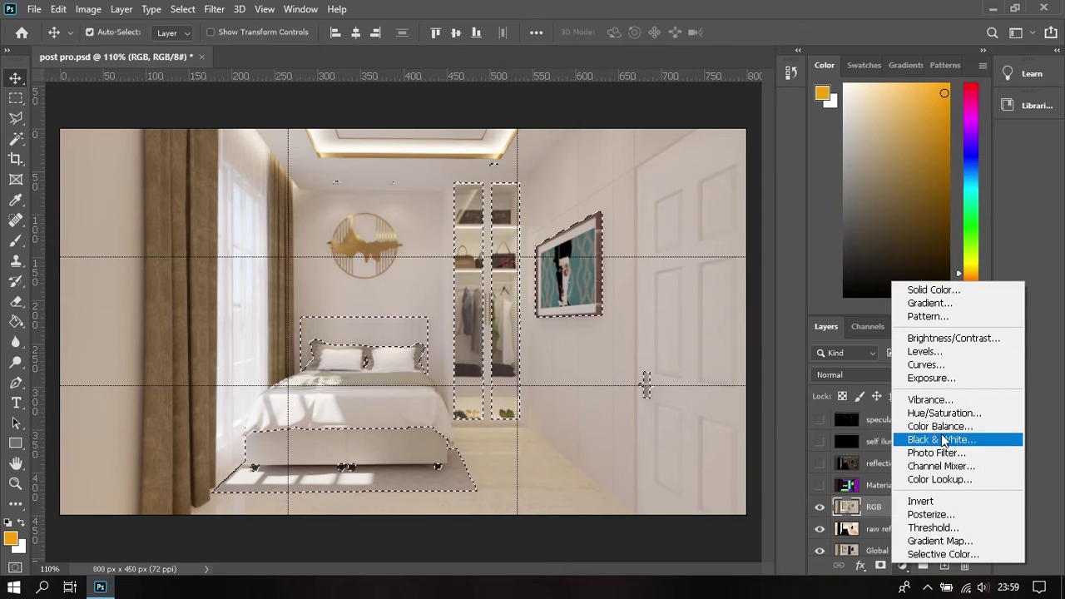
click(943, 366)
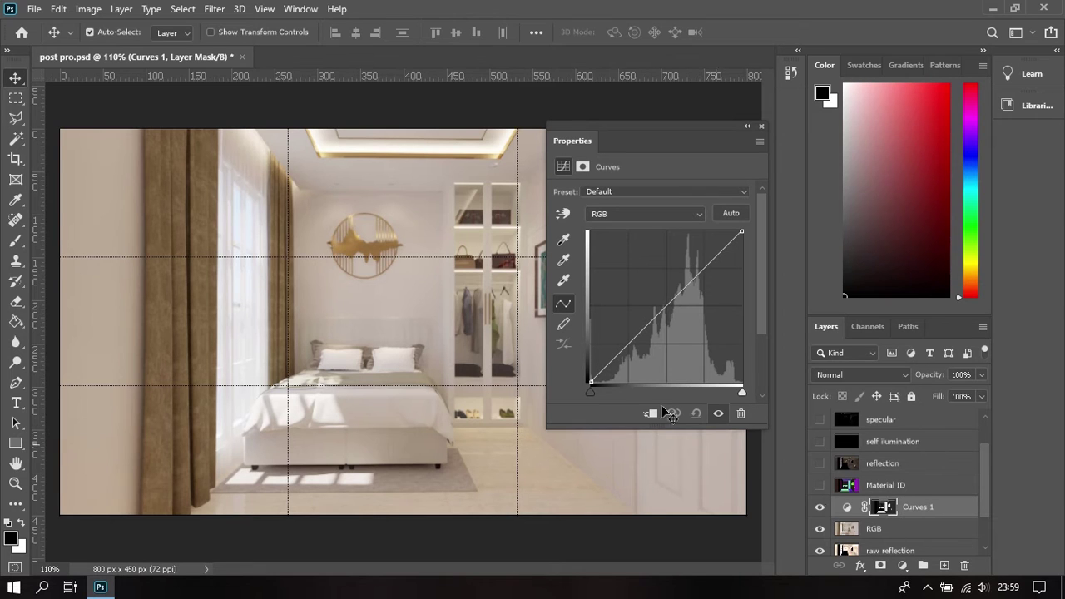
mouse_move(631, 341)
mouse_down()
mouse_move(624, 321)
mouse_move(642, 359)
mouse_move(612, 318)
mouse_move(642, 354)
mouse_move(671, 348)
mouse_move(628, 353)
mouse_move(621, 327)
mouse_move(623, 357)
mouse_move(669, 358)
mouse_move(620, 355)
mouse_up()
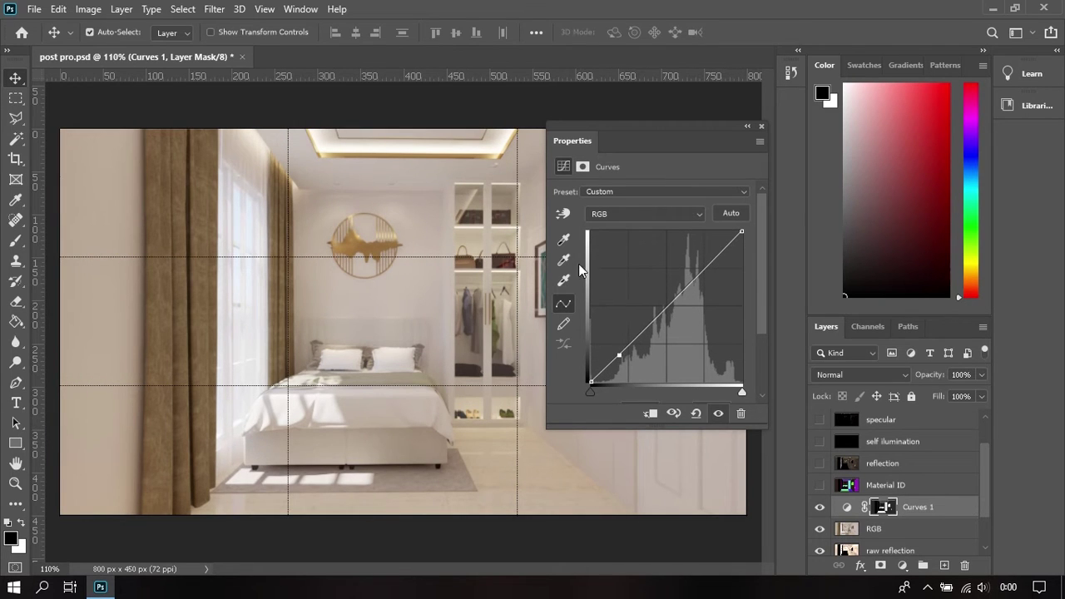
click(760, 126)
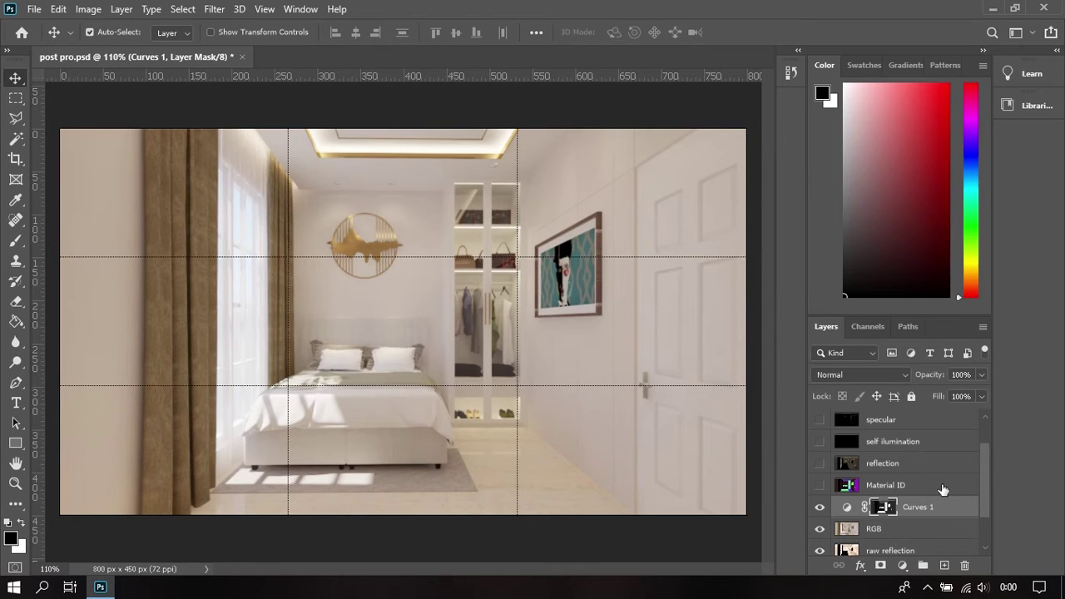
- Delete all layers from refraction filter down to the Curves adjustment, keeping RGB and the layers below it
scroll(920, 447, up, 2)
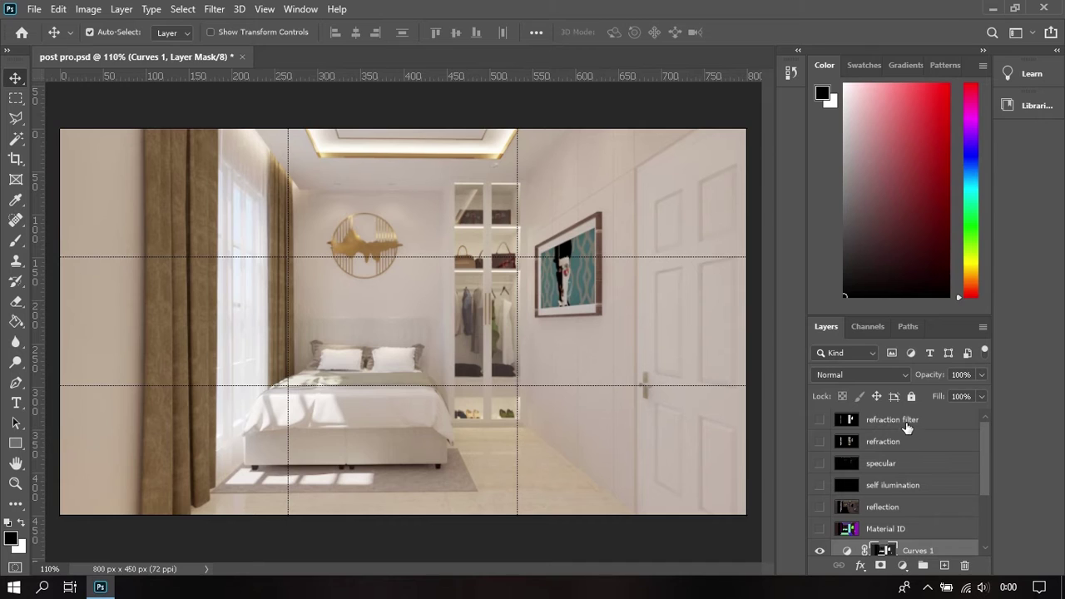
click(907, 426)
scroll(908, 427, down, 4)
shift+click(920, 466)
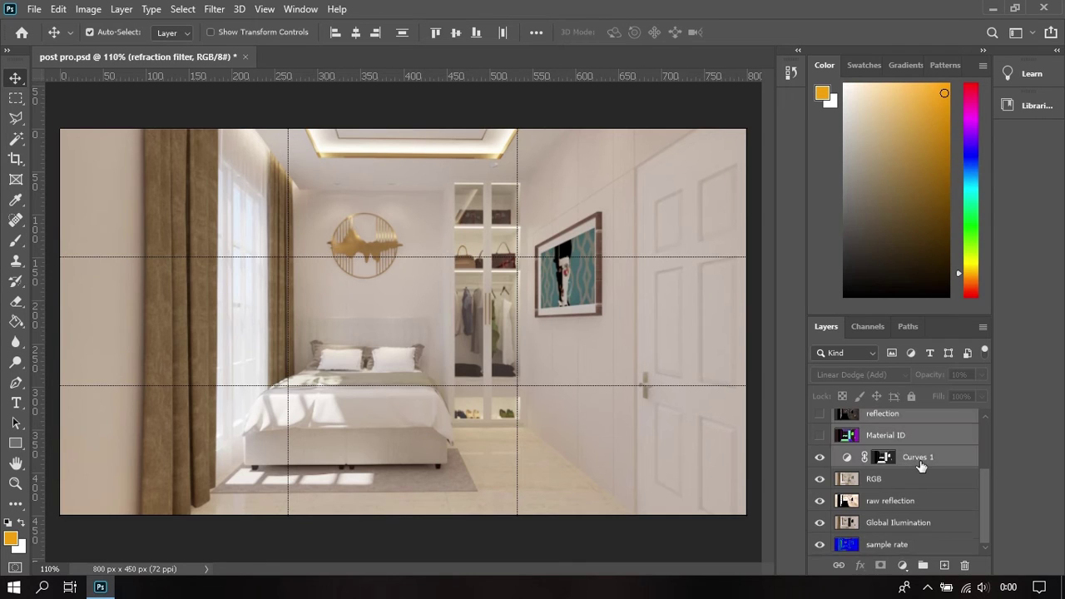
key(Delete)
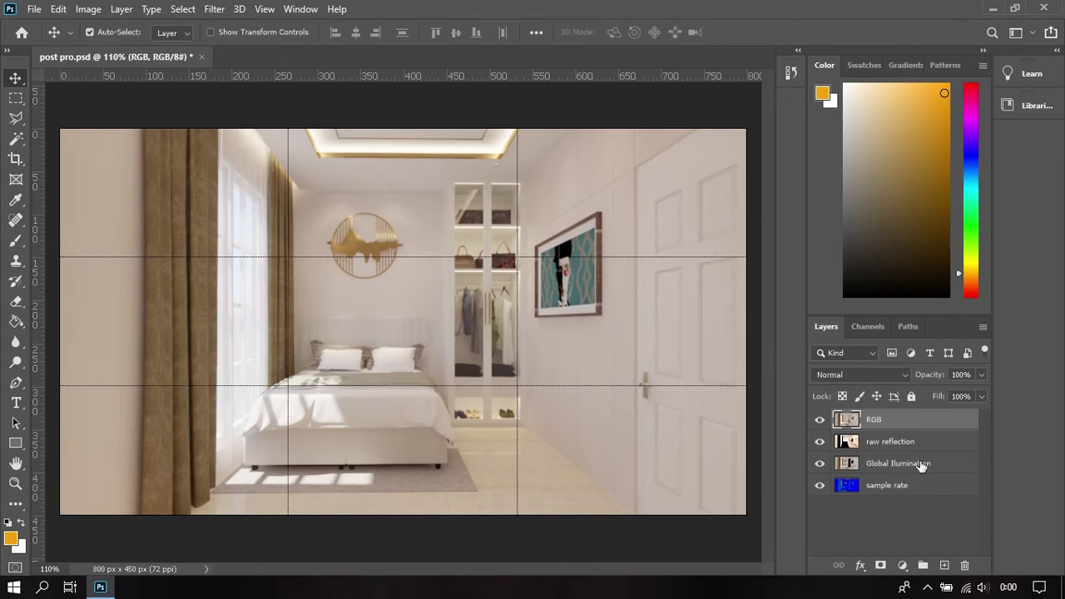
- Add a Brightness/Contrast adjustment layer with brightness -6 and contrast 2 at the top of the stack, and hide it
click(908, 514)
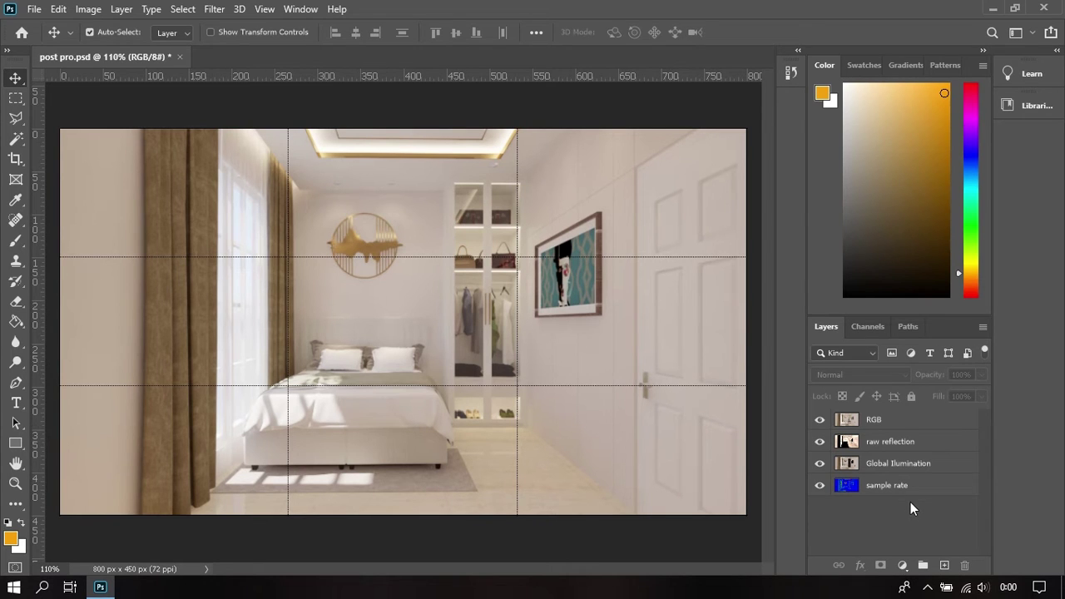
click(903, 565)
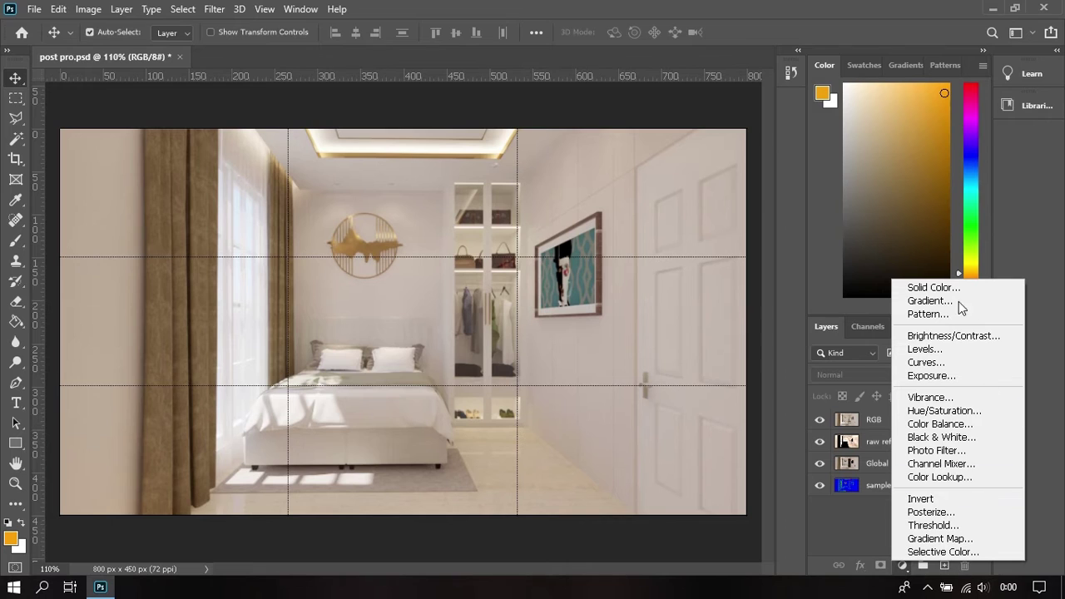
click(857, 526)
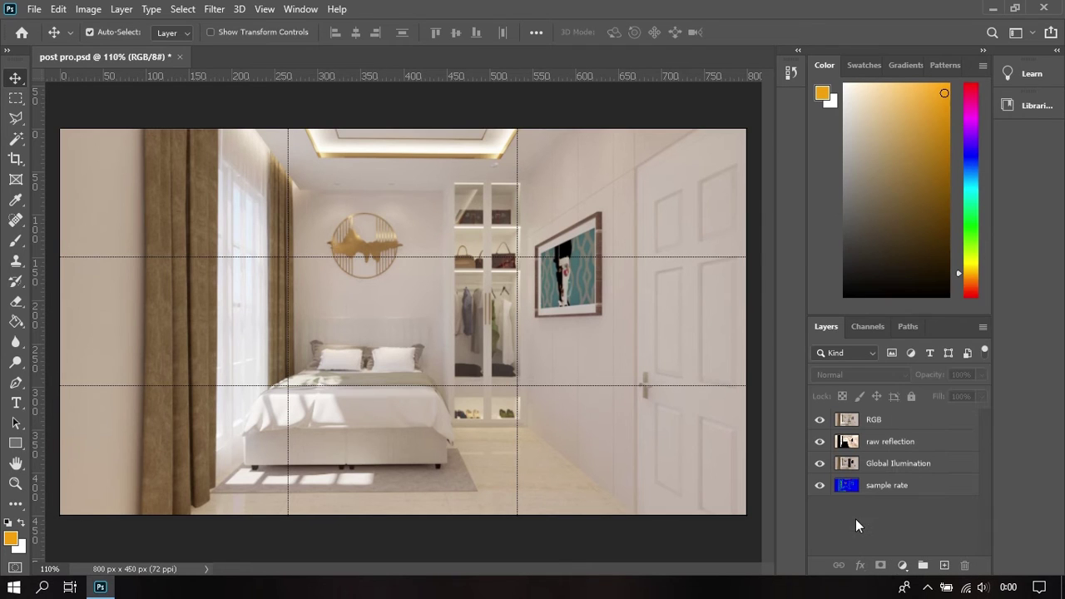
click(902, 565)
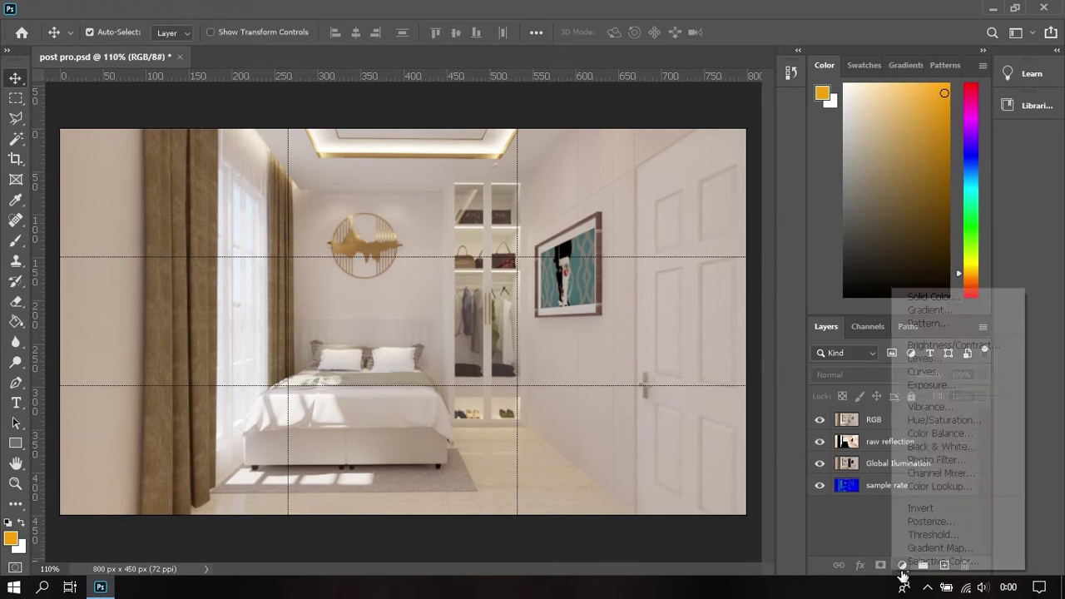
click(964, 347)
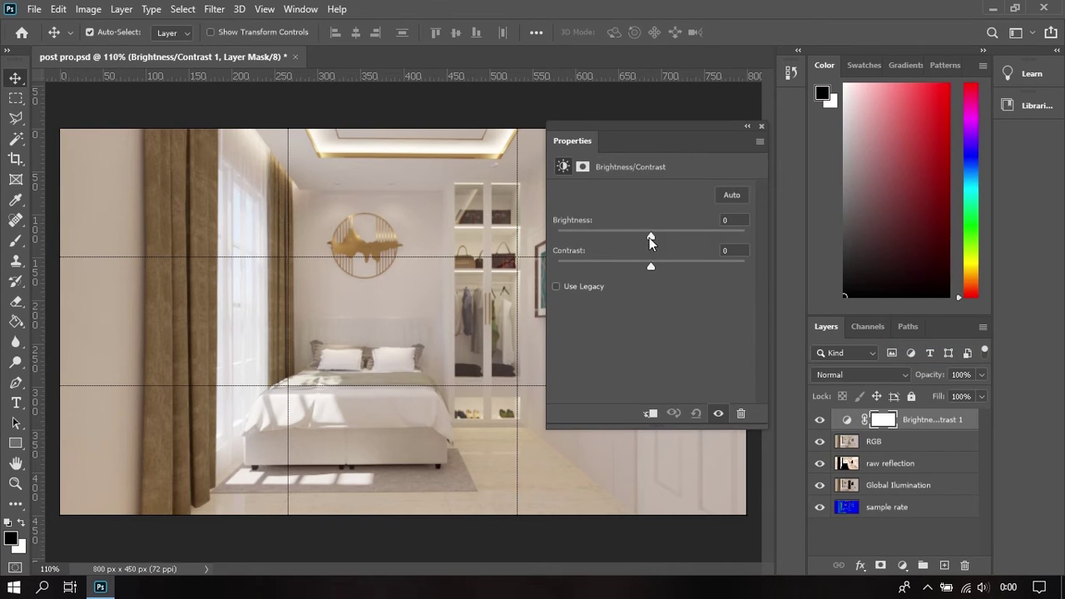
drag(650, 237, 654, 282)
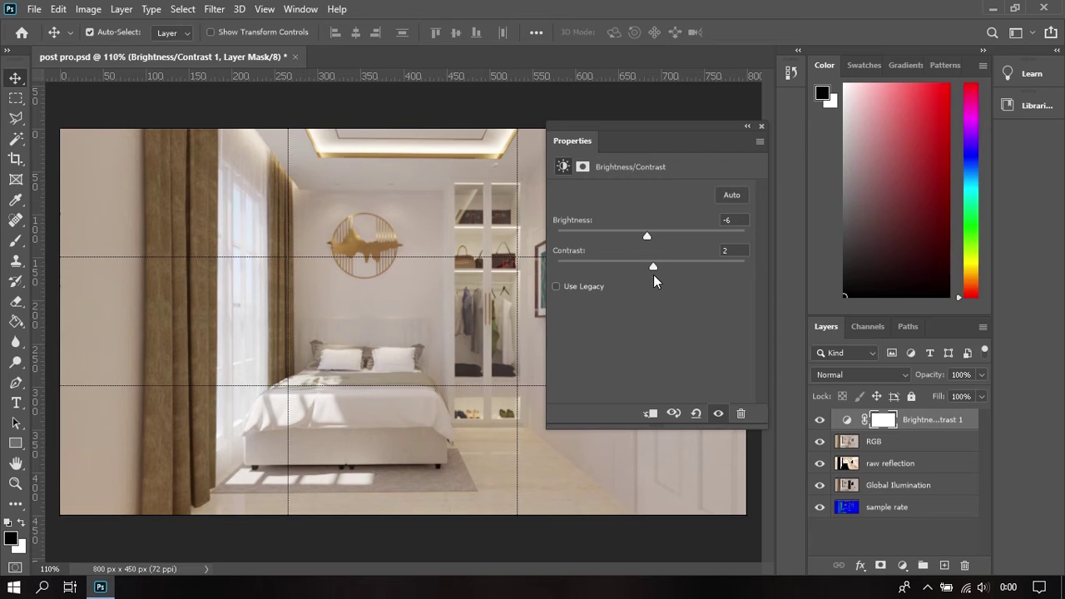
click(761, 127)
click(819, 422)
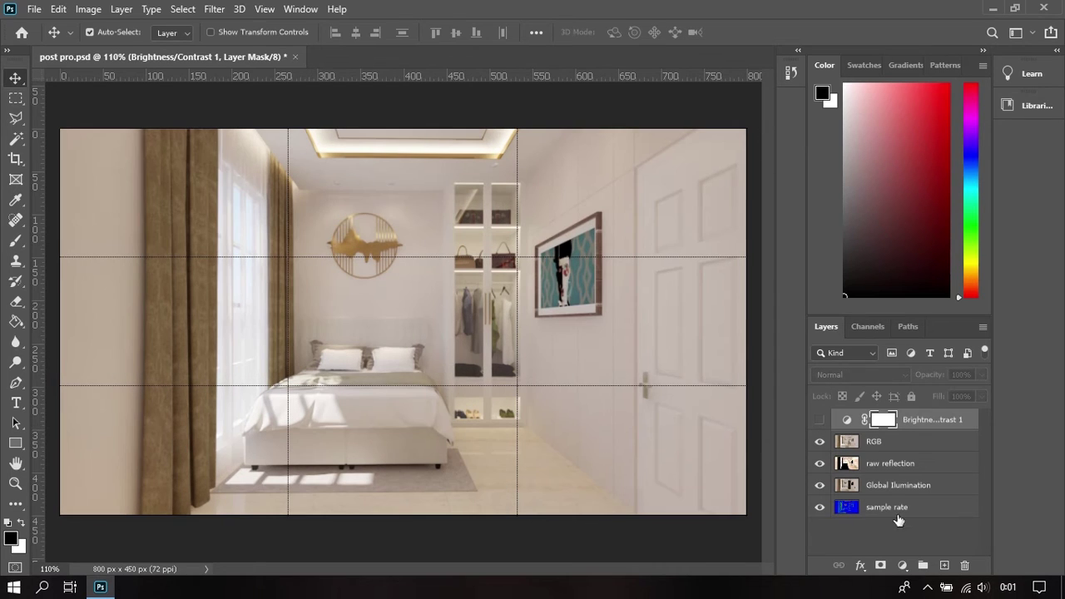
- Add a Levels adjustment layer with the midtone input at 1.28, and hide it to compare the image without it
click(902, 565)
click(943, 355)
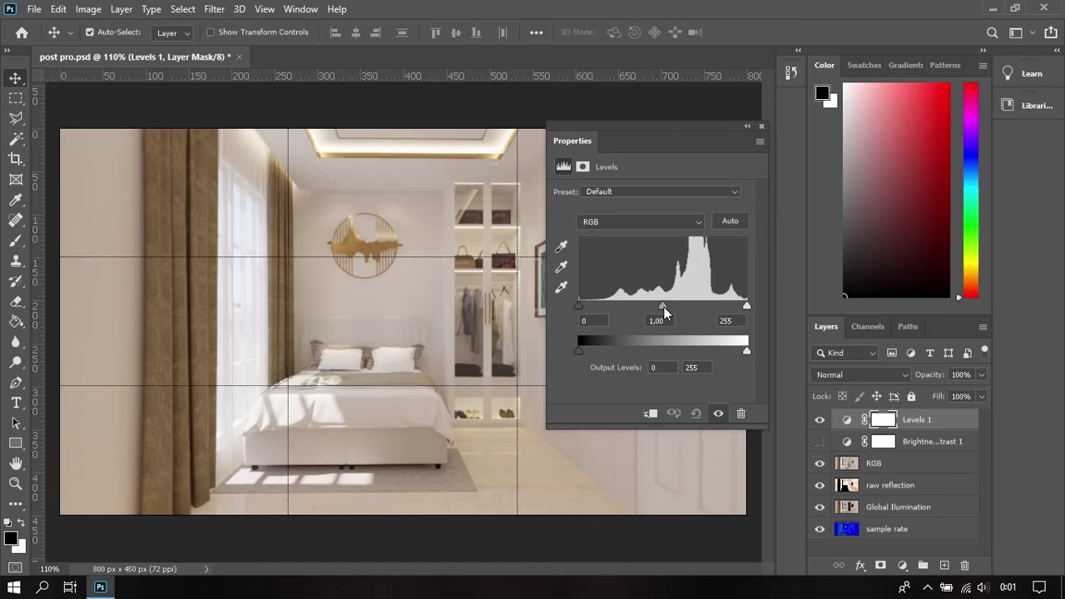
drag(664, 308, 648, 307)
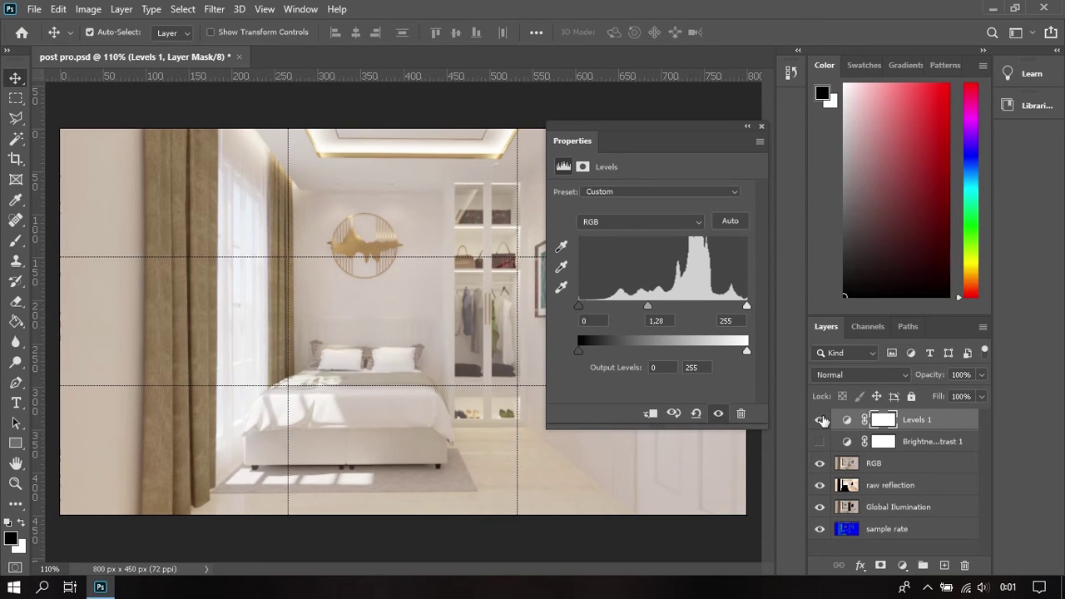
click(821, 420)
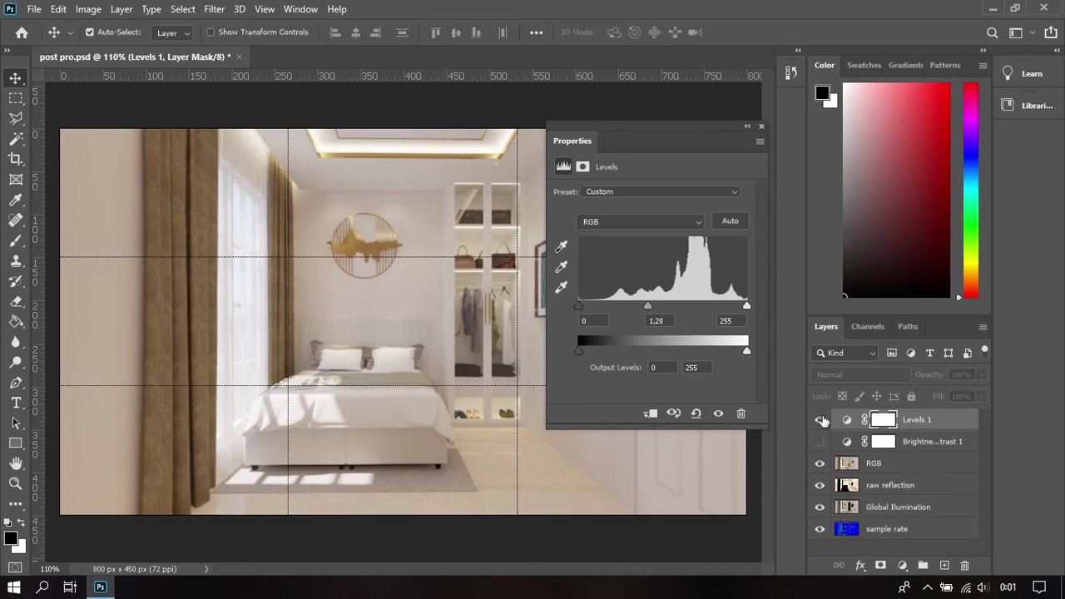
- Set the Levels layer's midtone input to 1.11, test its black, white and output level sliders, and hide the layer
click(822, 420)
click(822, 420)
click(822, 420)
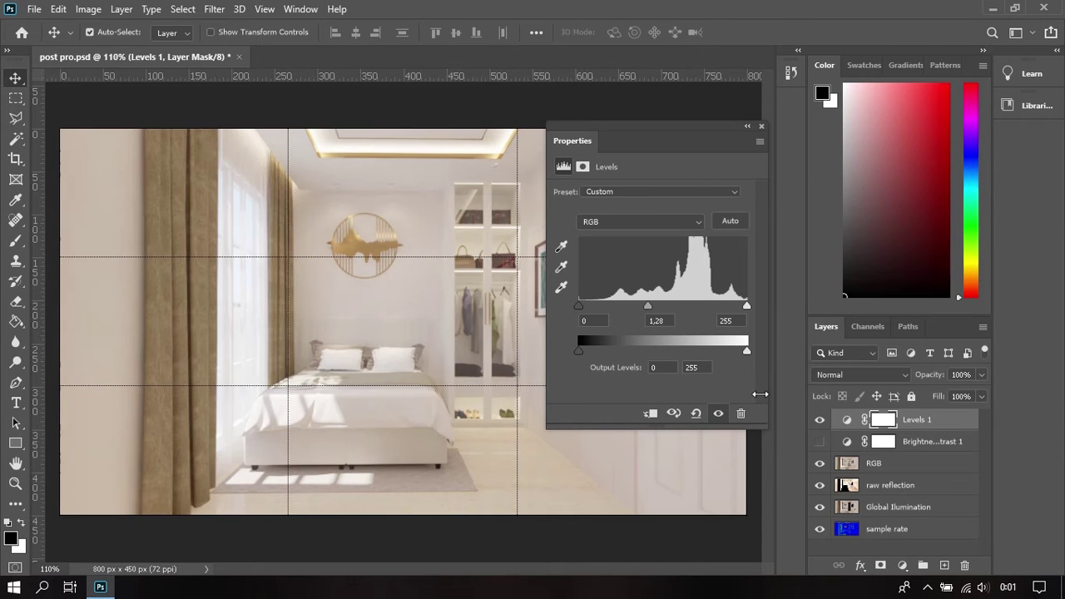
drag(648, 307, 657, 309)
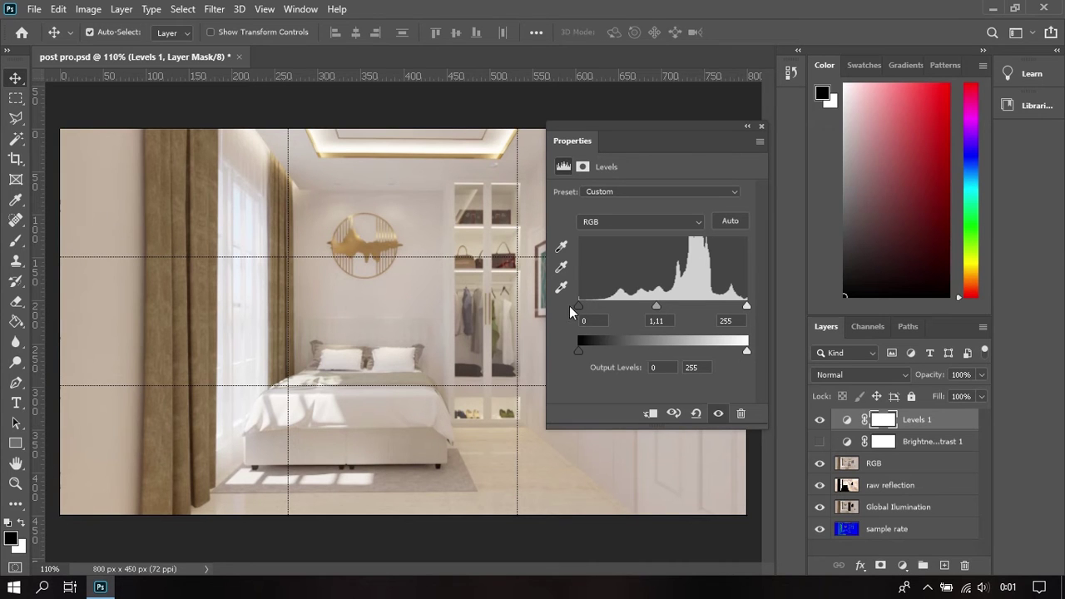
mouse_move(579, 305)
mouse_down()
mouse_move(641, 307)
mouse_move(579, 306)
mouse_up()
drag(746, 306, 773, 308)
drag(579, 352, 524, 370)
mouse_move(747, 356)
mouse_down()
mouse_move(691, 357)
mouse_move(753, 357)
mouse_up()
click(825, 421)
- Add a Curves adjustment layer at the top with a raised midtone point and a slightly lowered shadow point
click(902, 566)
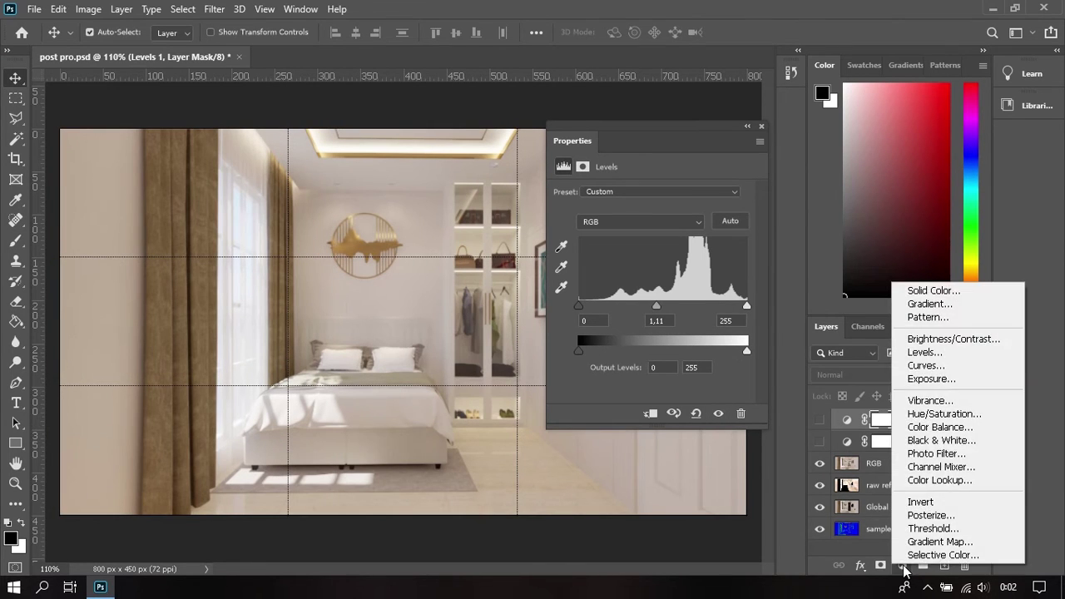
click(961, 366)
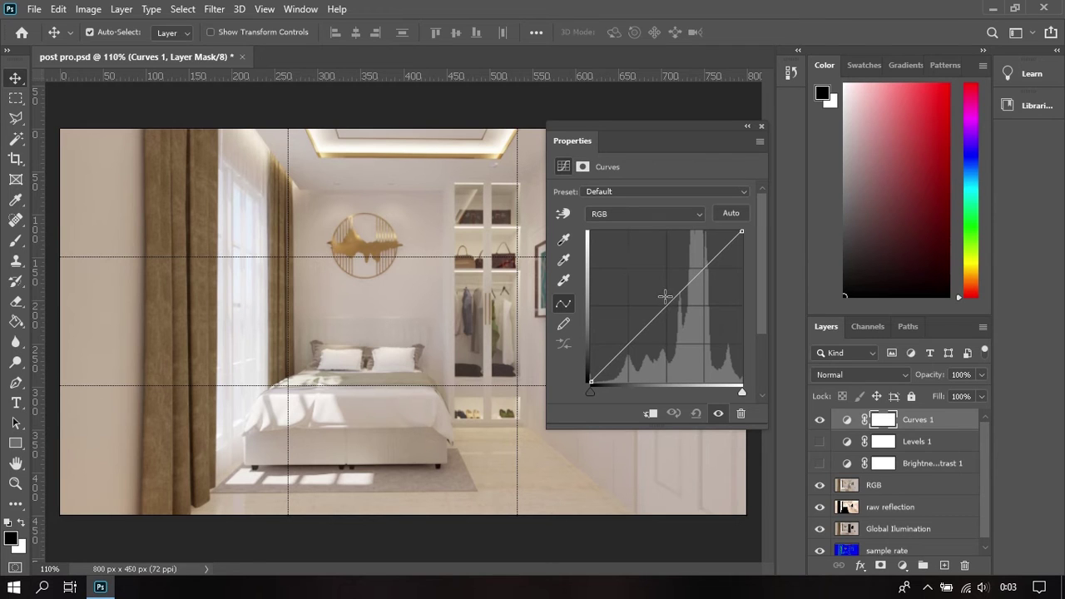
drag(666, 305, 666, 298)
drag(666, 298, 668, 295)
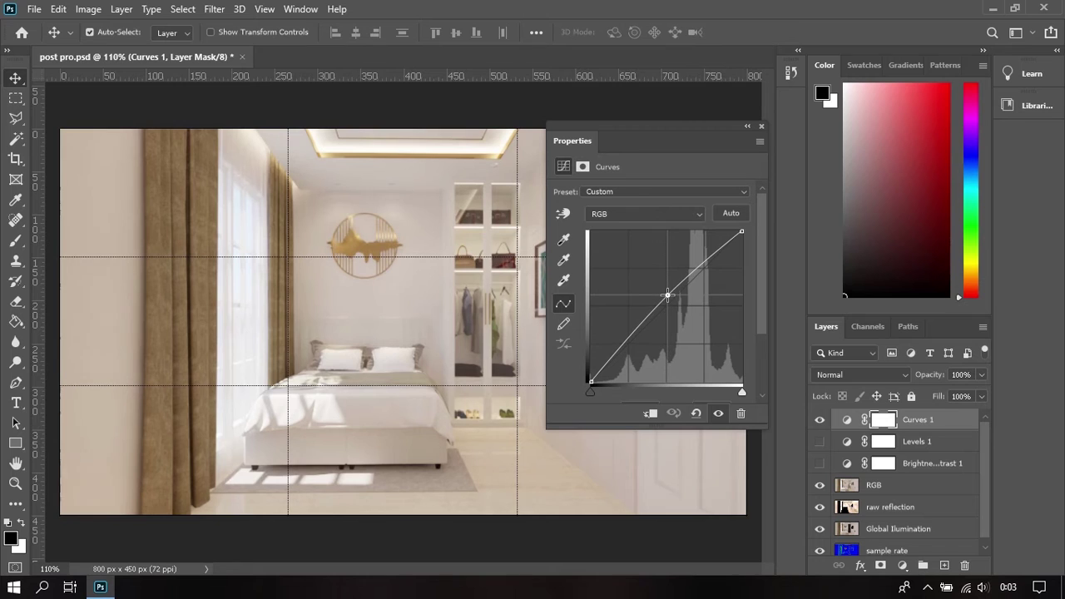
click(611, 356)
drag(610, 356, 615, 359)
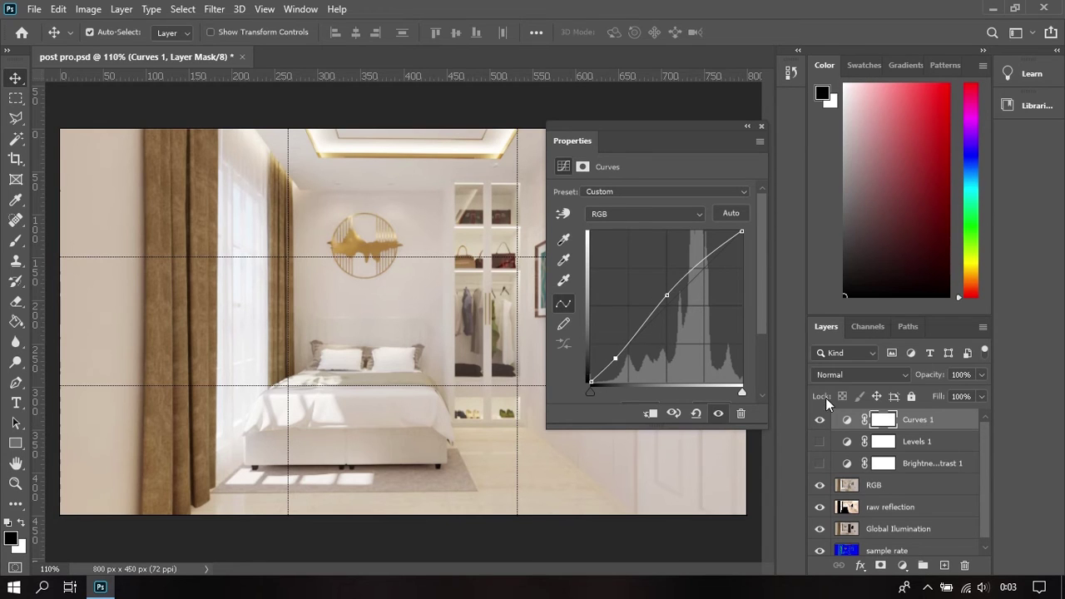
- Toggle the Curves layer's visibility to compare the image with and without it, leave it hidden, and close its properties
click(820, 419)
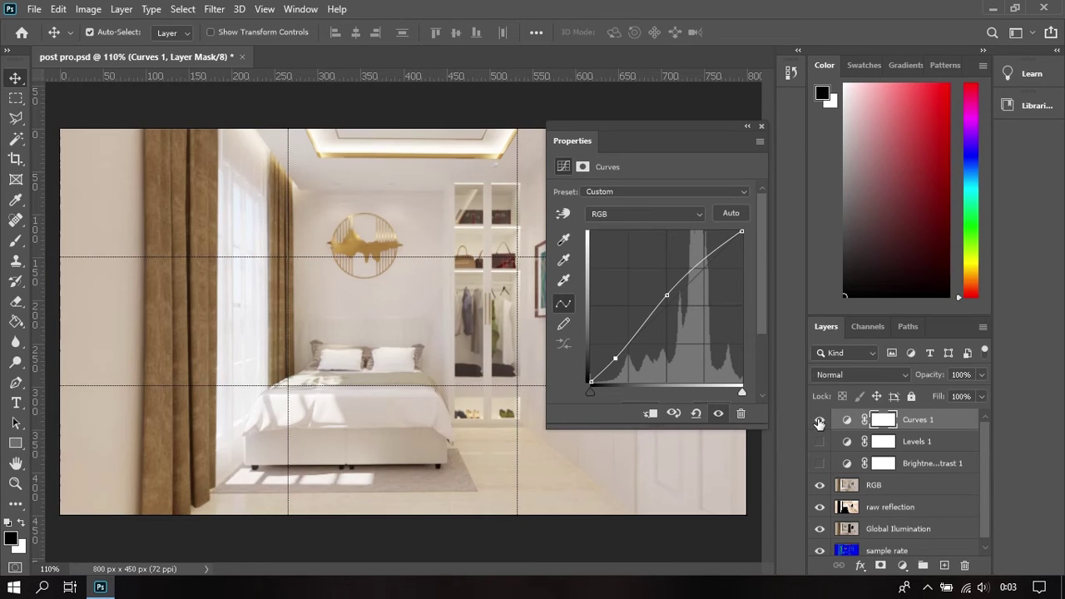
click(617, 359)
click(820, 420)
click(820, 420)
click(819, 419)
click(761, 126)
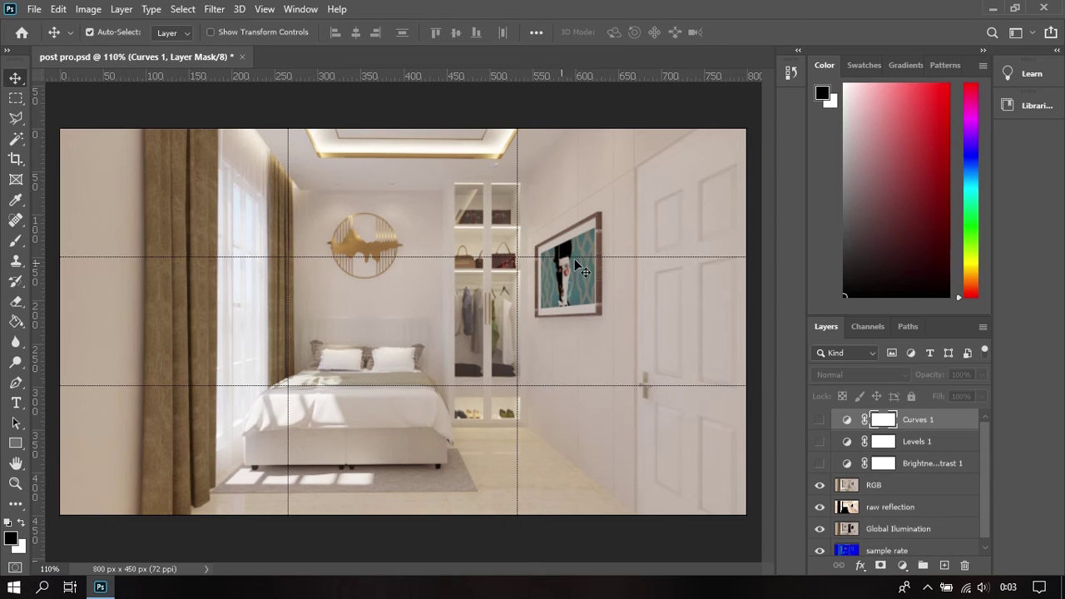
- Add an Exposure adjustment layer with exposure +0.06, offset +0.0125 and gamma correction 1.14, compare the image without it, and hide it
click(902, 567)
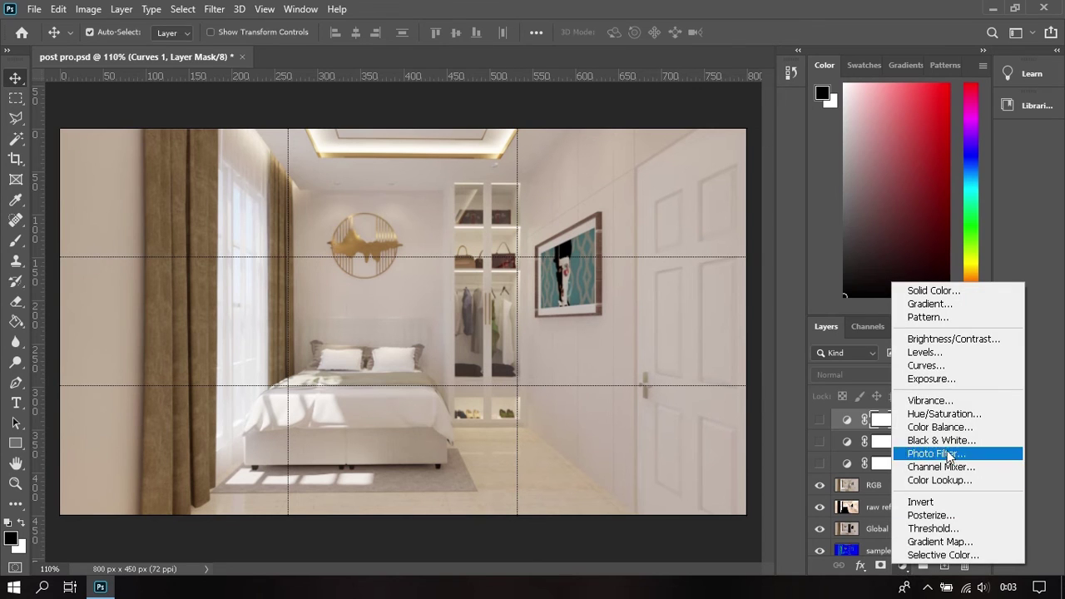
click(958, 379)
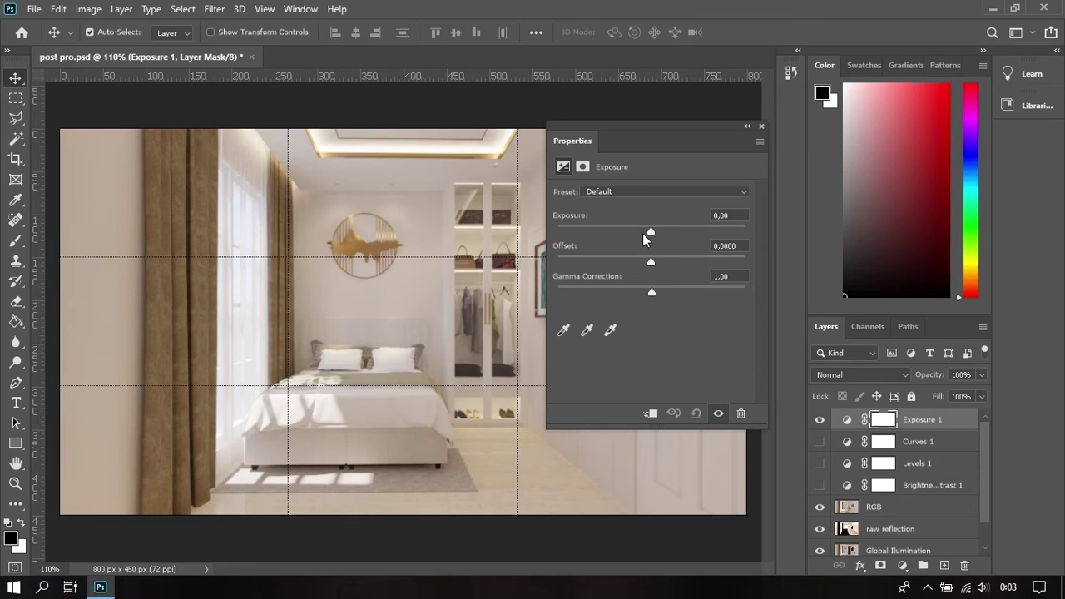
mouse_move(643, 233)
mouse_down()
mouse_move(602, 231)
mouse_move(714, 230)
mouse_move(623, 225)
mouse_move(669, 226)
mouse_move(623, 233)
mouse_move(652, 232)
mouse_up()
mouse_move(651, 262)
mouse_down()
mouse_move(629, 260)
mouse_move(705, 267)
mouse_move(653, 264)
mouse_up()
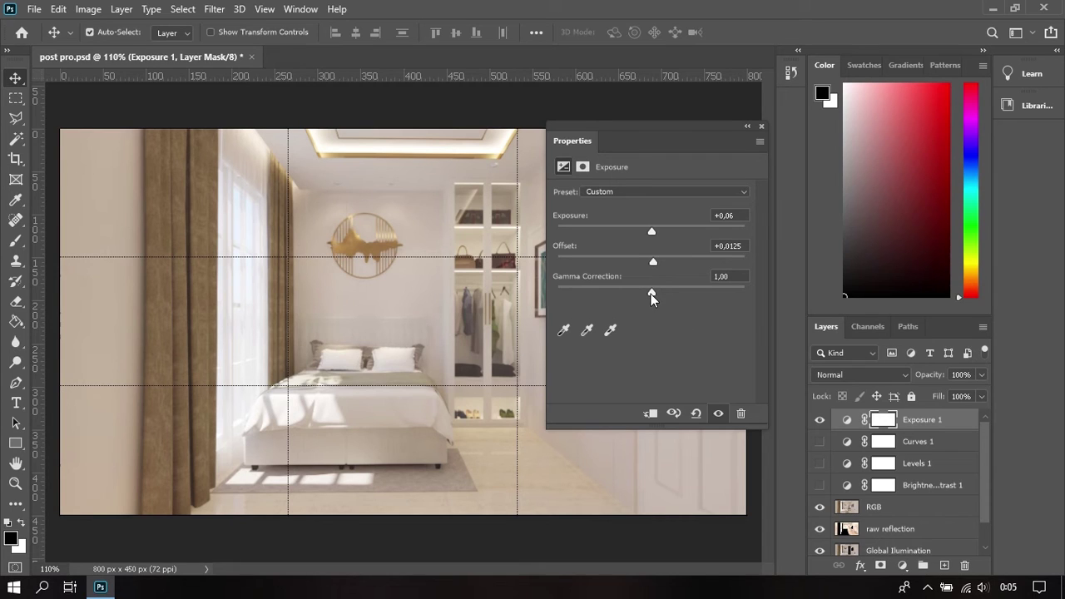
mouse_move(651, 294)
mouse_down()
mouse_move(724, 293)
mouse_move(644, 297)
mouse_up()
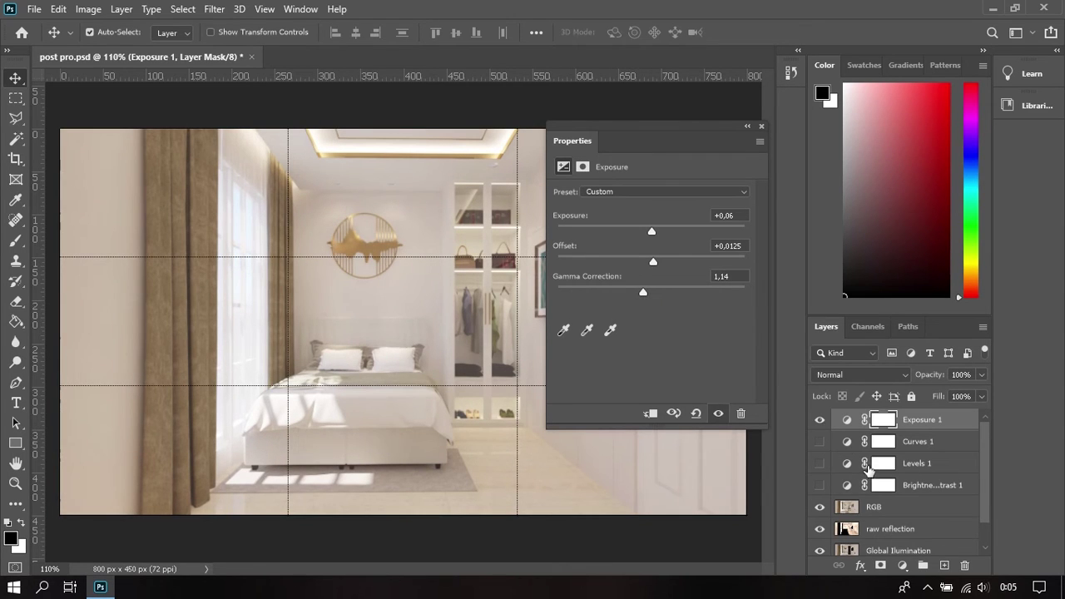
click(820, 423)
click(820, 423)
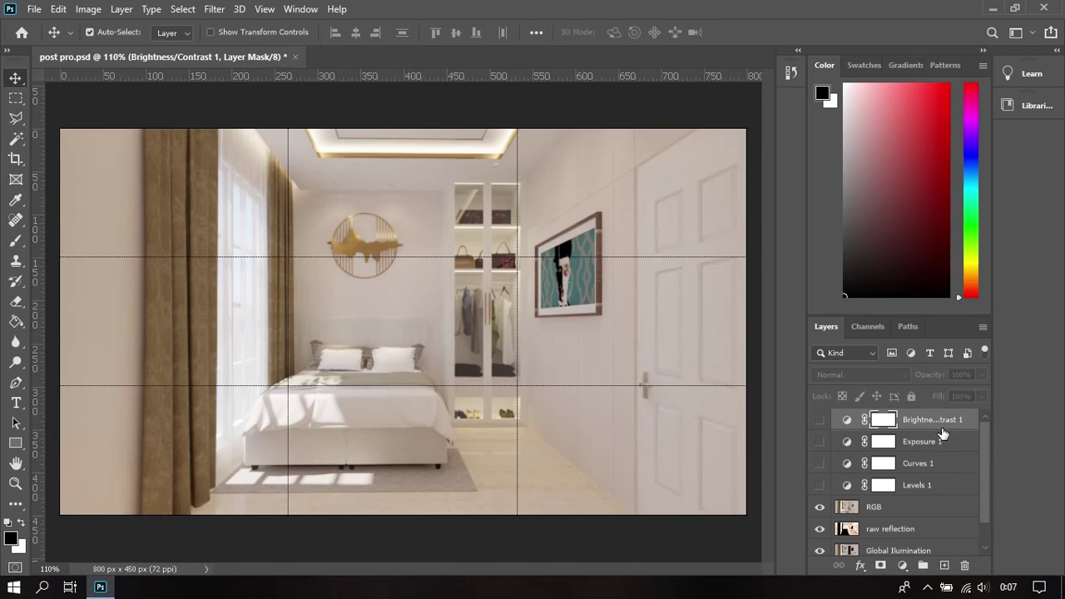
- Add a Vibrance adjustment layer with vibrance +100 at the top and toggle its visibility to compare the effect
click(902, 565)
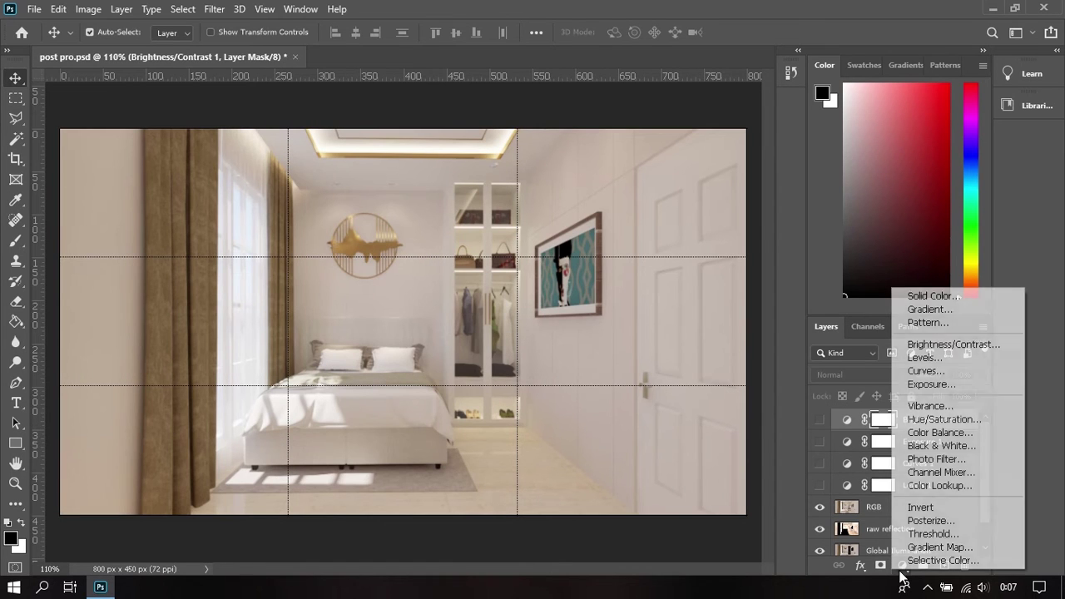
click(948, 409)
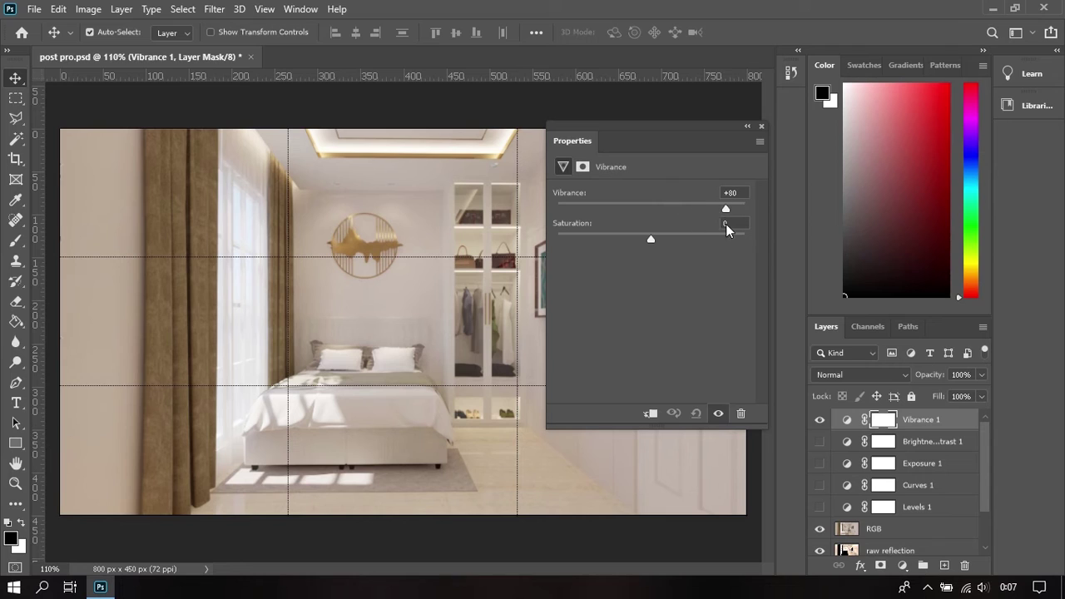
drag(726, 229, 777, 239)
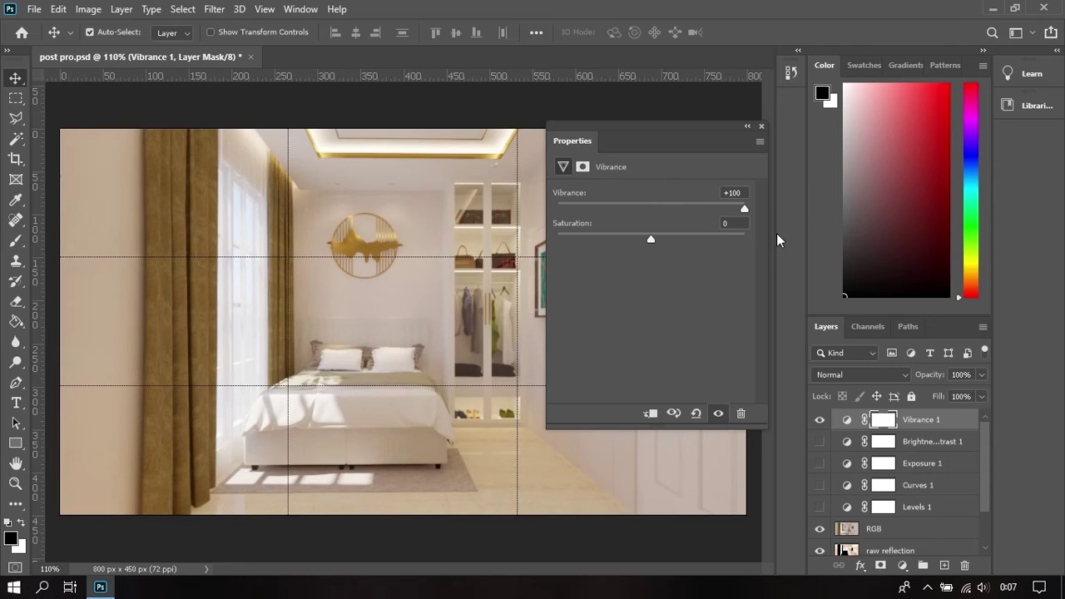
click(820, 420)
click(821, 421)
click(821, 420)
click(821, 421)
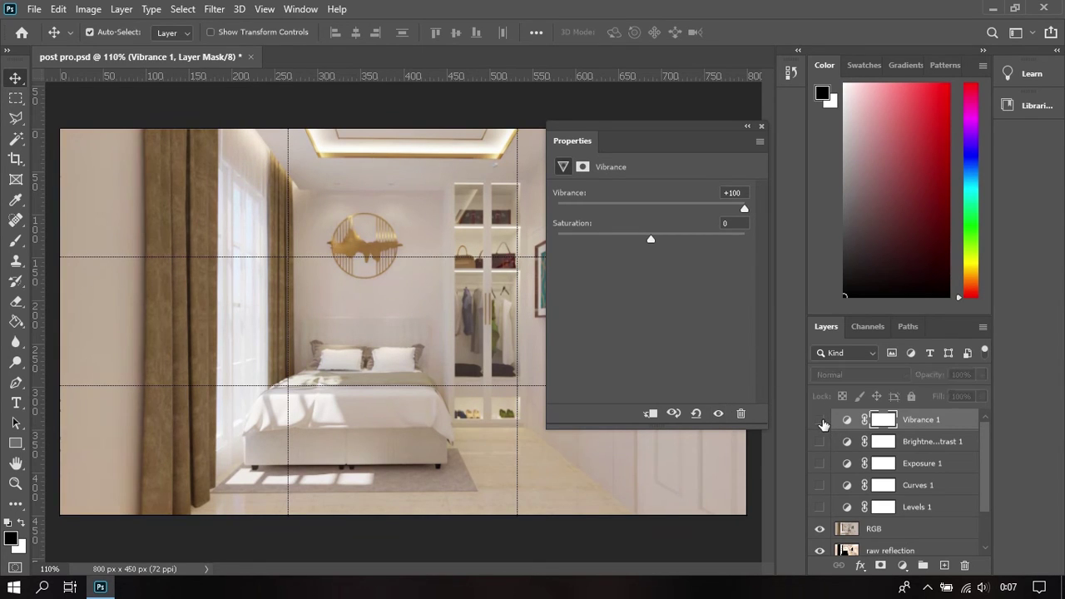
click(821, 421)
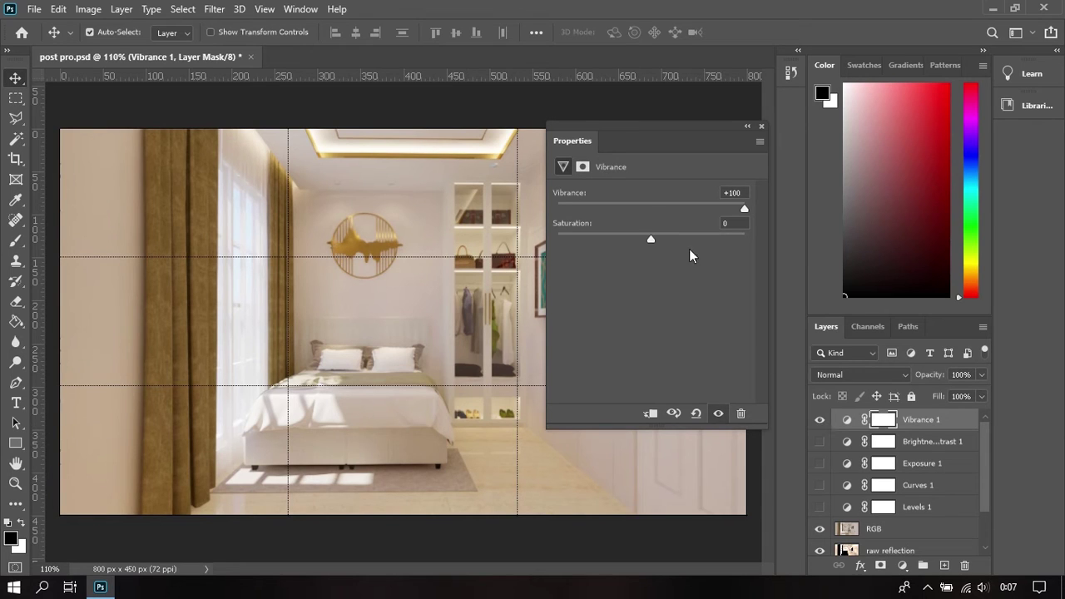
- Set the Vibrance layer to vibrance +16 and saturation -11, compare the image without it, and leave the layer hidden
click(647, 208)
drag(652, 241, 650, 281)
mouse_move(647, 209)
mouse_down()
mouse_move(655, 209)
mouse_move(642, 242)
mouse_move(665, 209)
mouse_up()
click(820, 422)
click(819, 421)
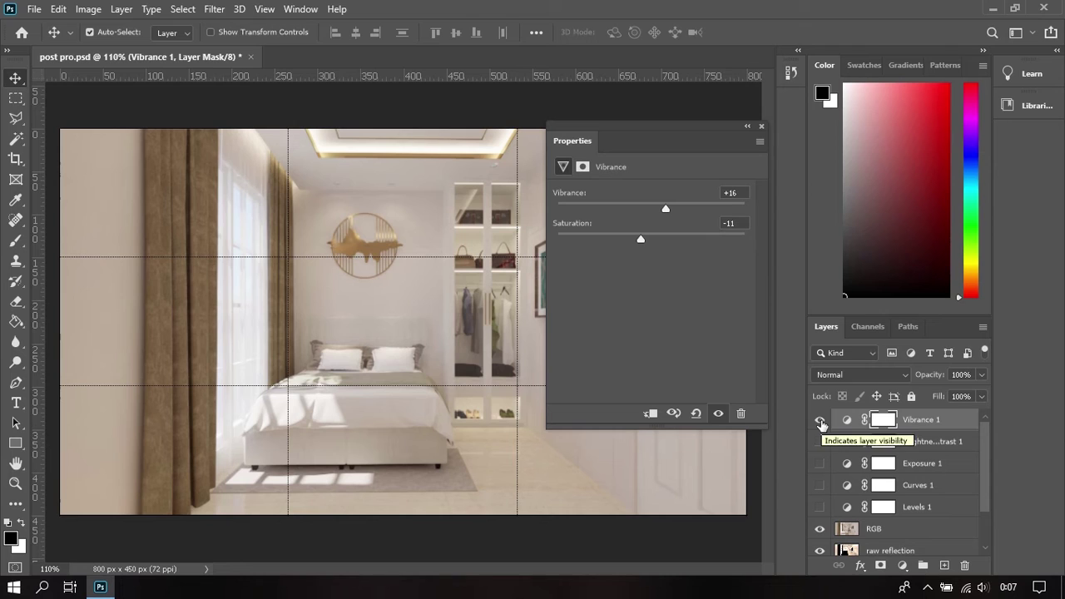
click(820, 421)
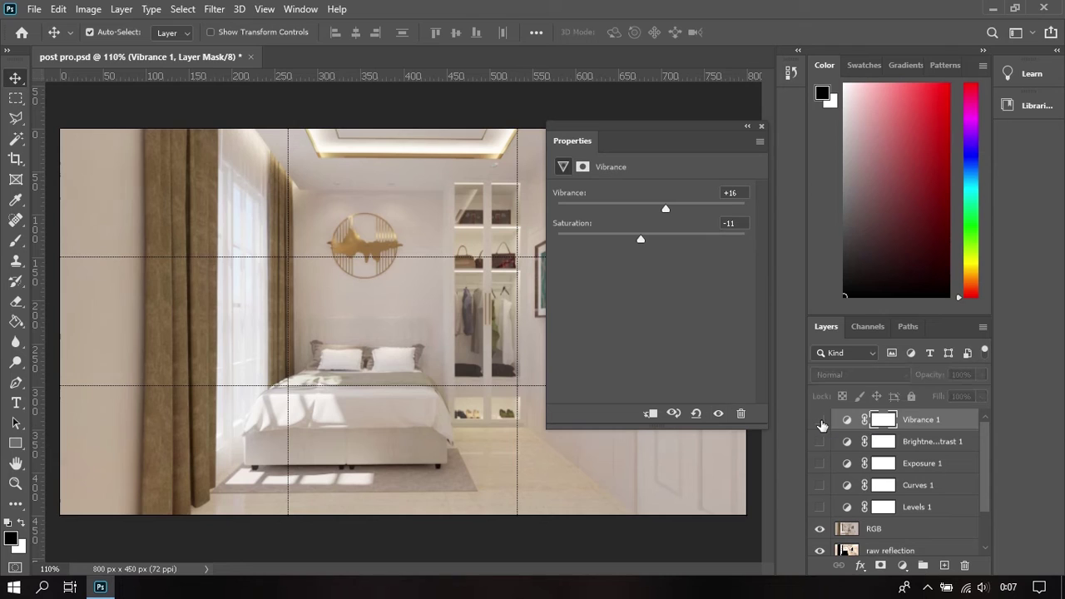
click(761, 126)
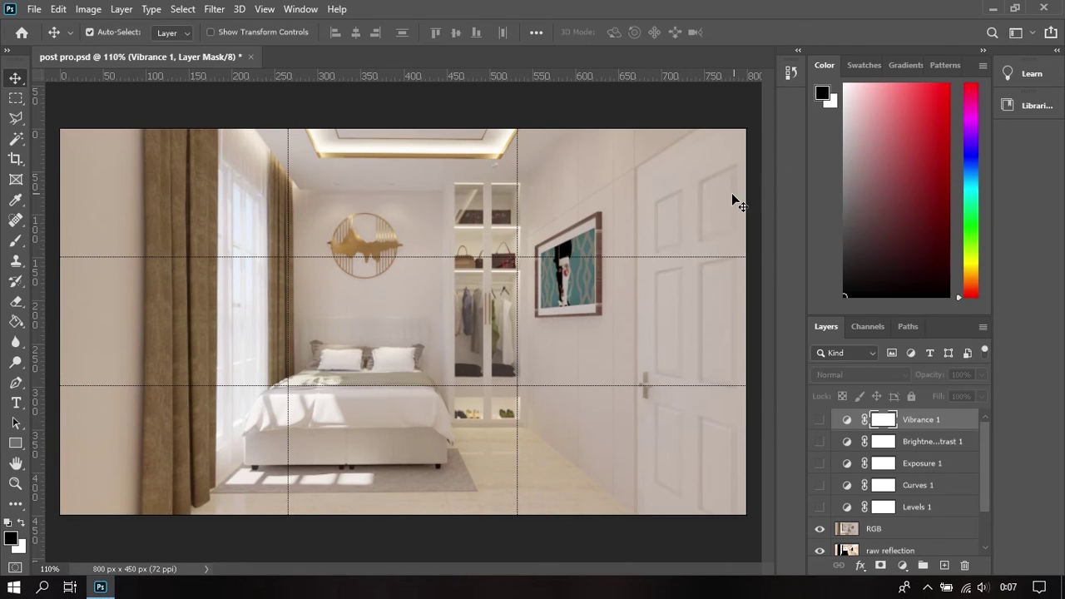
- Add a Hue/Saturation adjustment layer at the top with the master lightness at -1
click(902, 565)
click(946, 418)
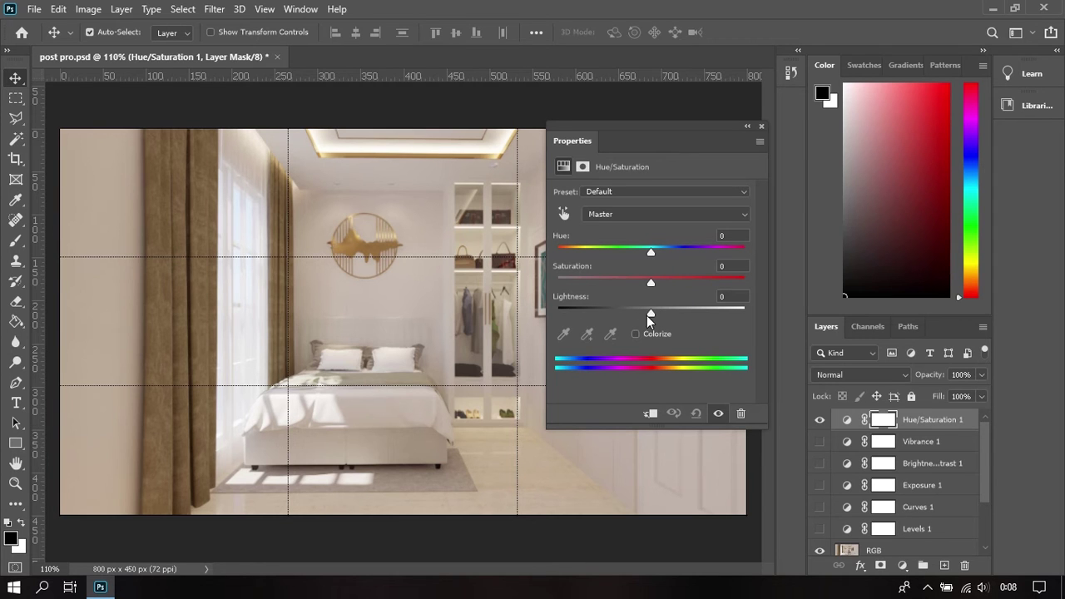
mouse_move(647, 315)
mouse_down()
mouse_move(607, 307)
mouse_move(676, 315)
mouse_move(616, 308)
mouse_move(651, 312)
mouse_up()
- Using on-image color sampling in Hue/Saturation, raise the saturation of the reds to +7 and of the yellows to +13
click(566, 214)
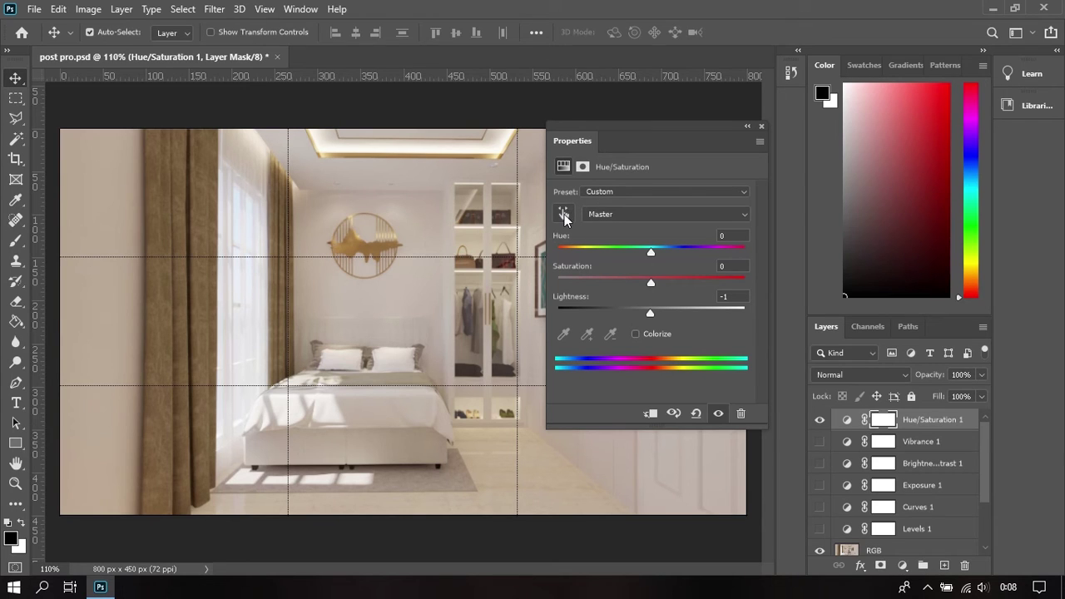
click(358, 240)
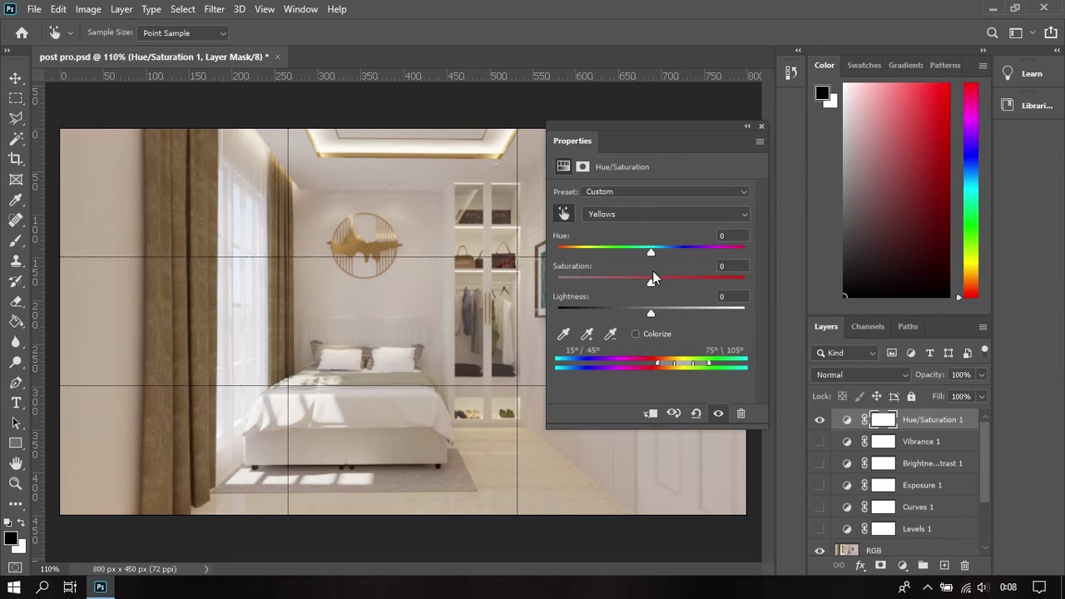
mouse_move(651, 283)
mouse_down()
mouse_move(595, 284)
mouse_move(690, 286)
mouse_move(624, 291)
mouse_move(702, 297)
mouse_move(655, 288)
mouse_up()
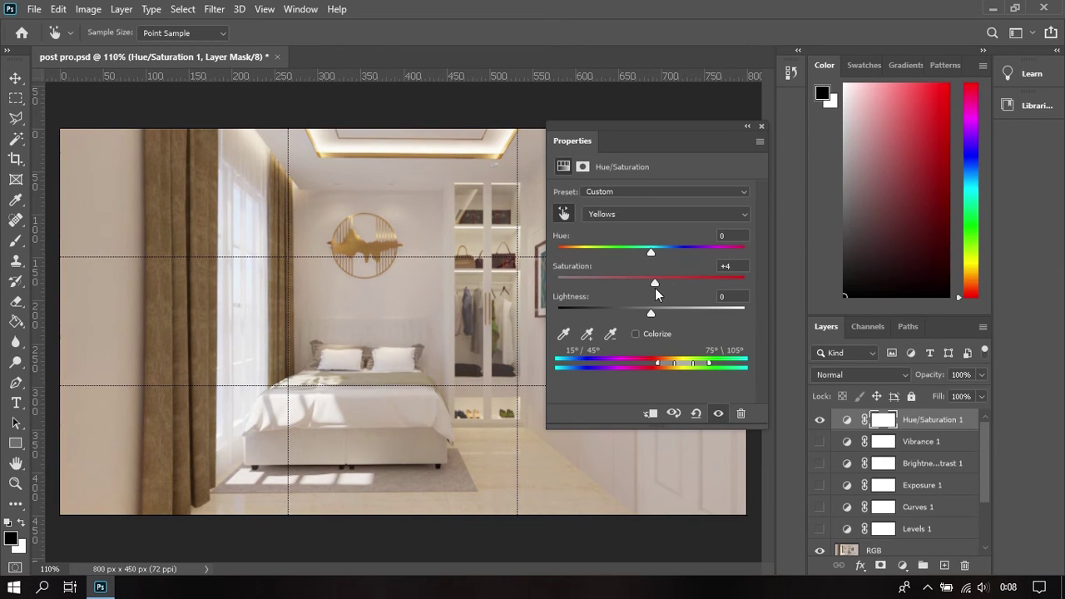
click(457, 466)
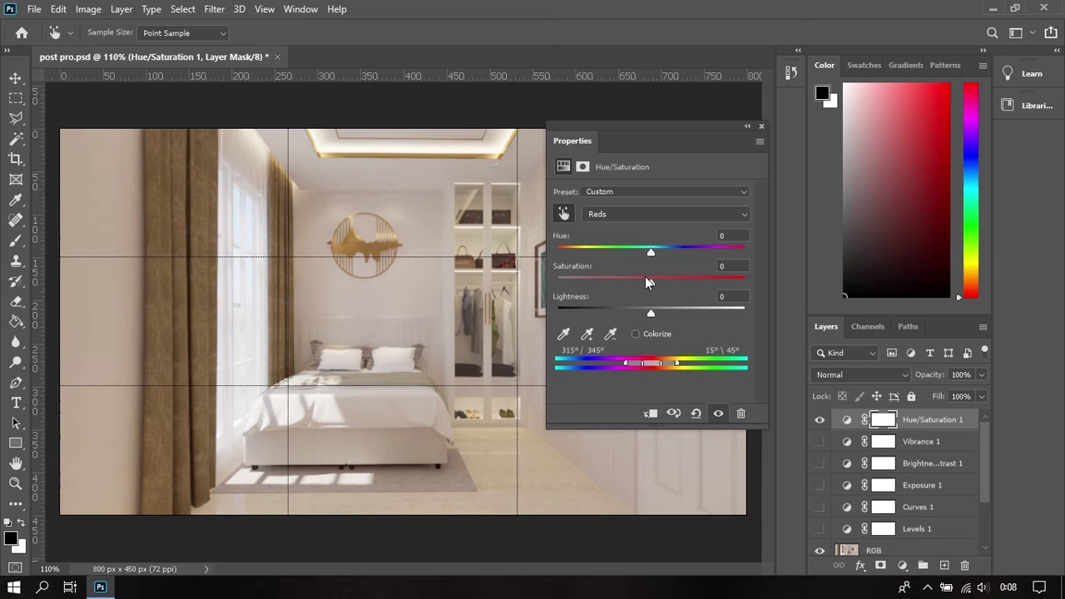
mouse_move(648, 283)
mouse_down()
mouse_move(592, 295)
mouse_move(722, 290)
mouse_move(548, 286)
mouse_move(657, 291)
mouse_up()
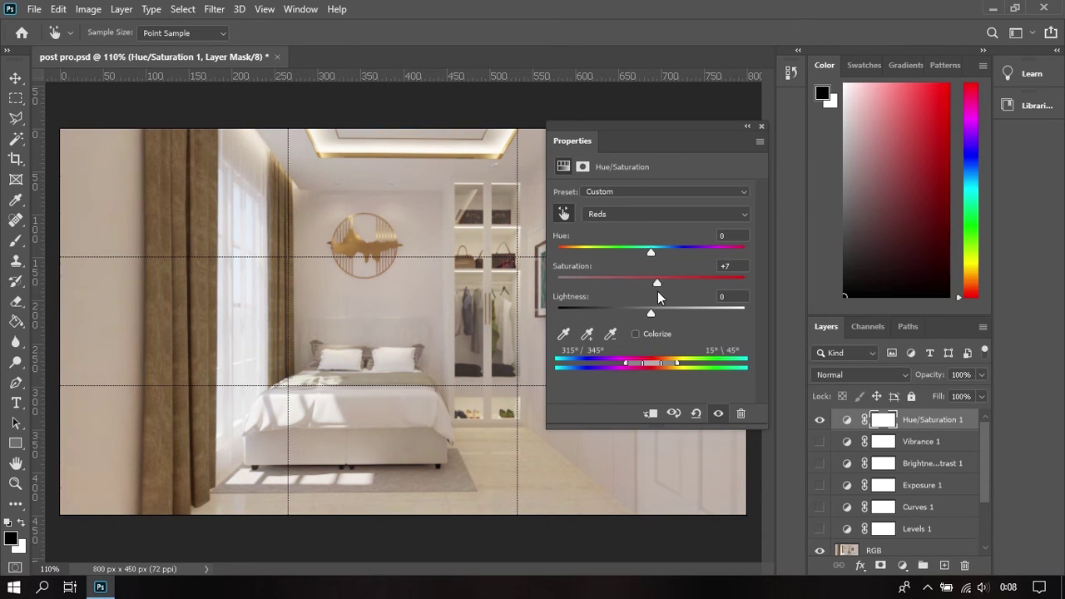
click(453, 225)
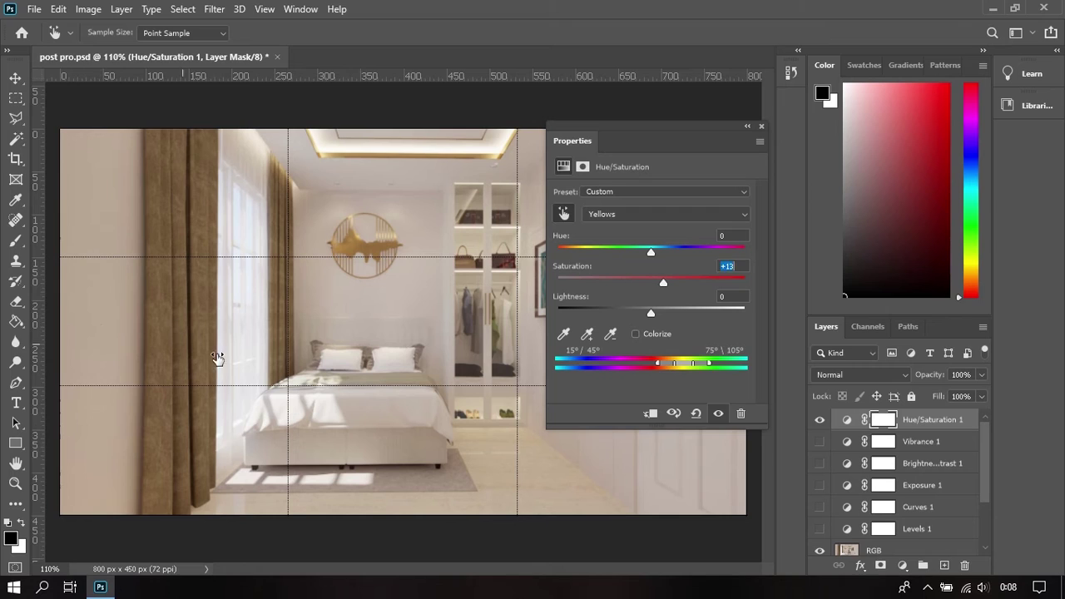
- Sample the window curtain's blues, set their saturation to -2, extend the color range's falloff to 1°, and hide the Hue/Saturation layer
click(254, 297)
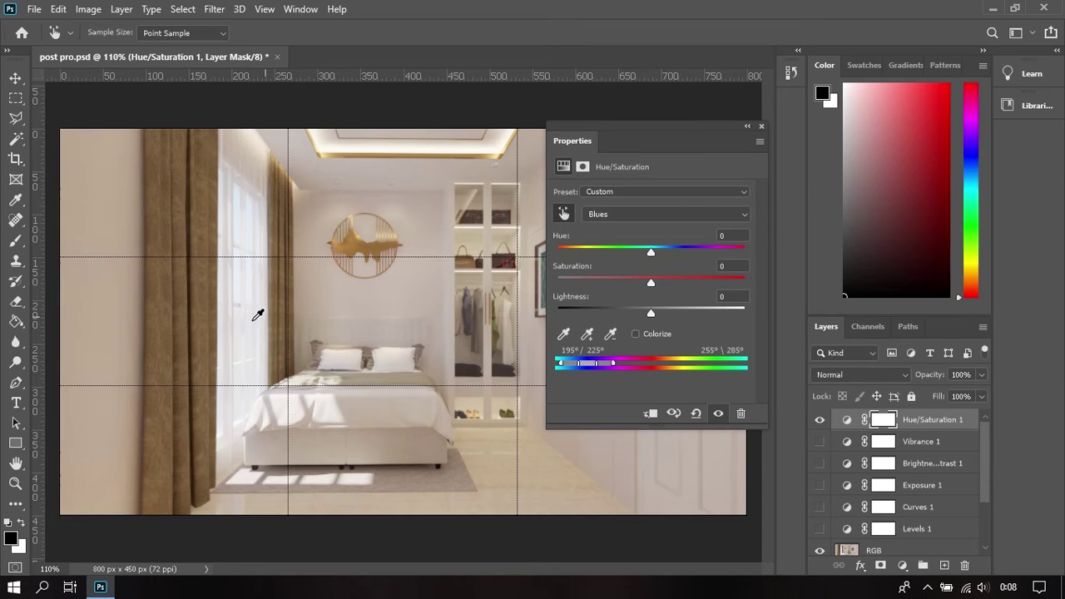
mouse_move(652, 281)
mouse_down()
mouse_move(576, 287)
mouse_move(686, 298)
mouse_move(647, 309)
mouse_move(649, 300)
mouse_up()
drag(612, 364, 654, 364)
click(820, 421)
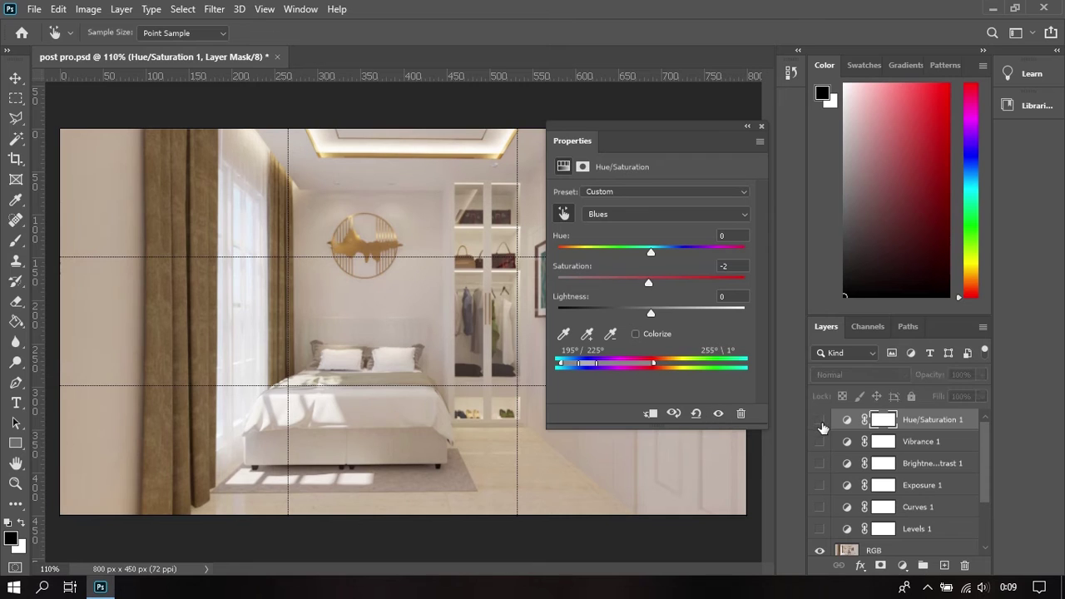
- Add a Color Balance adjustment layer at the top and shift its shadows on the yellow-blue and cyan-red sliders
click(903, 565)
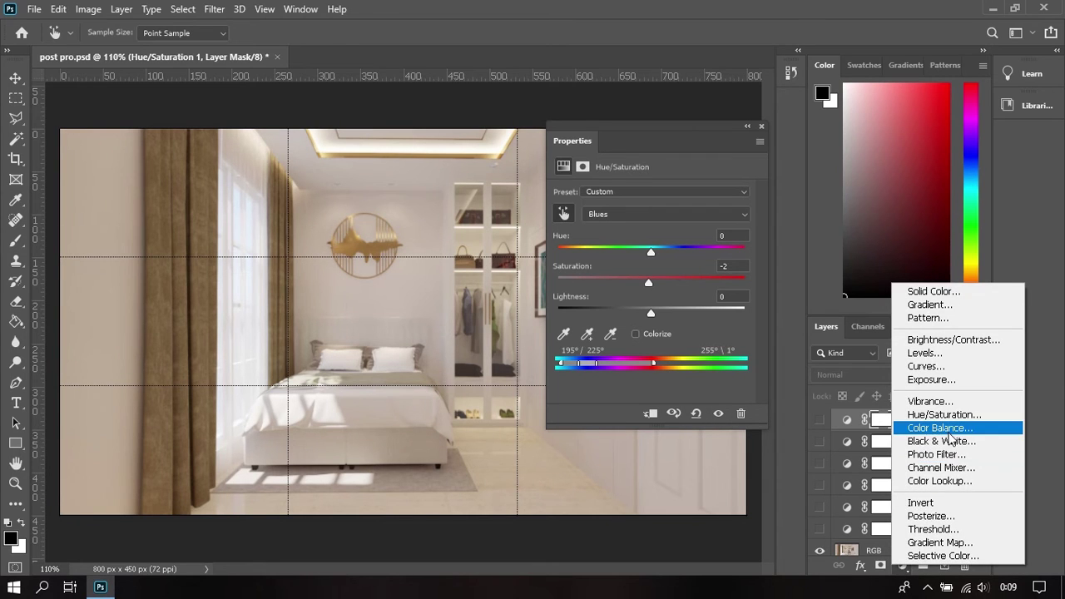
click(939, 428)
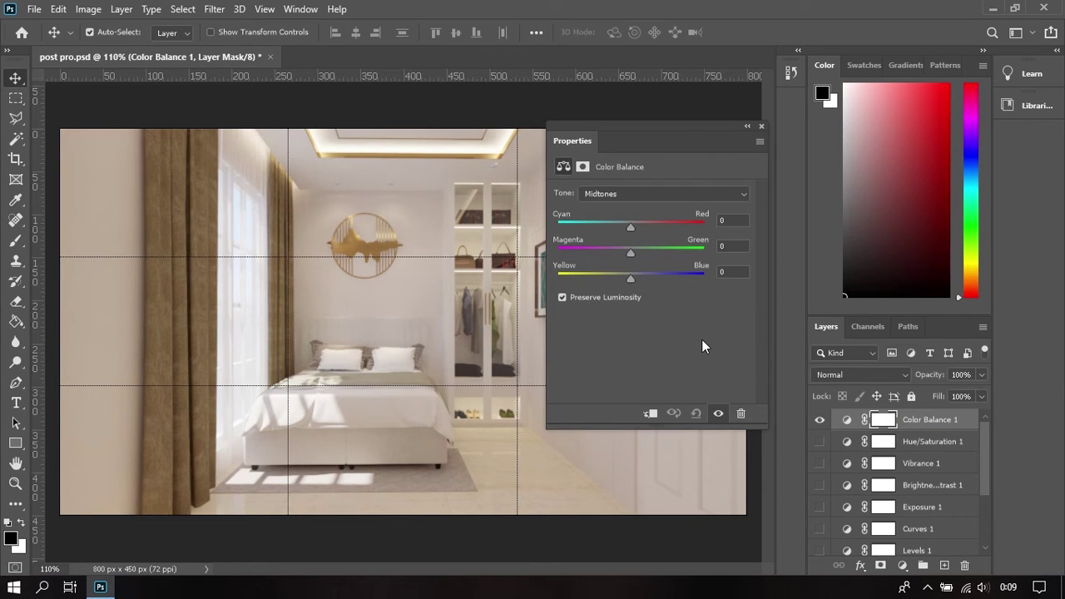
click(660, 193)
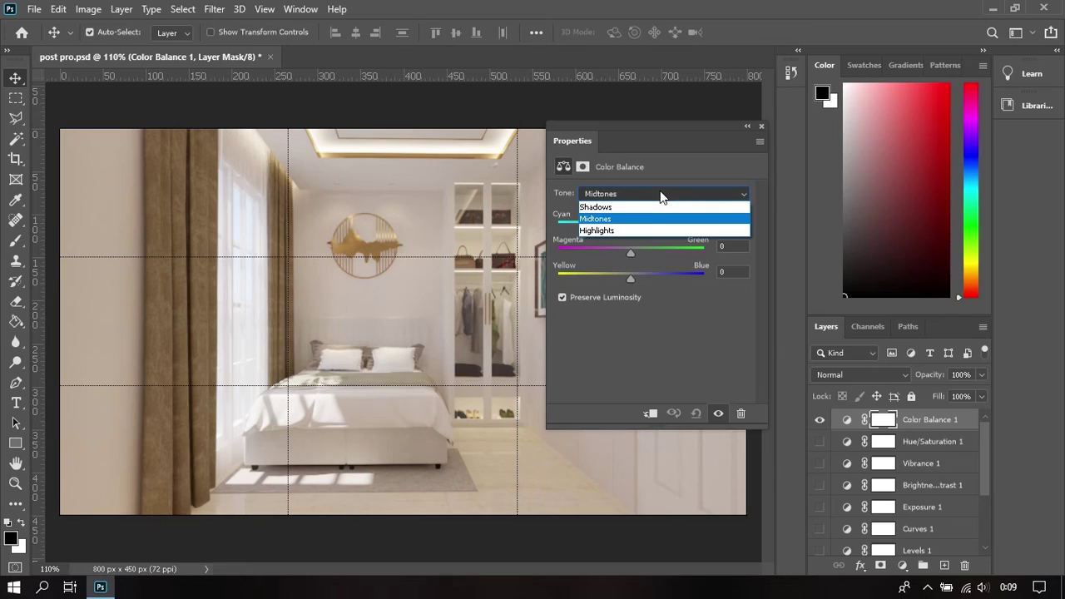
click(645, 237)
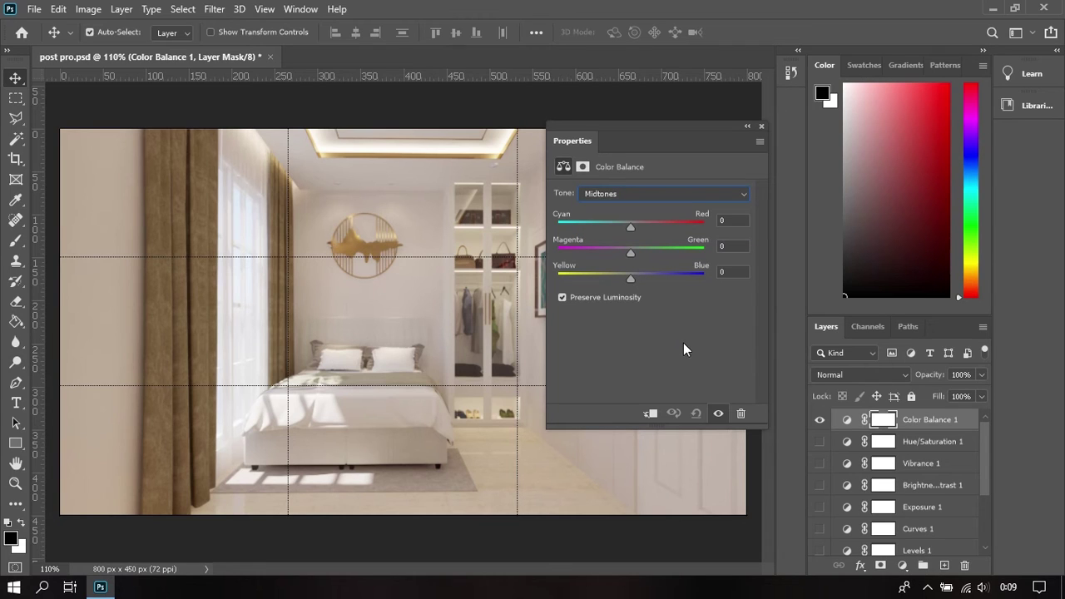
click(646, 197)
click(648, 204)
mouse_move(631, 280)
mouse_down()
mouse_move(673, 284)
mouse_move(606, 280)
mouse_move(689, 277)
mouse_move(569, 274)
mouse_move(701, 279)
mouse_move(620, 281)
mouse_move(635, 282)
mouse_up()
drag(631, 228, 701, 254)
- Adjust the Color Balance layer's midtones on the yellow-blue slider and its highlights on the cyan-red and magenta-green sliders
click(647, 195)
click(640, 219)
mouse_move(639, 272)
mouse_down()
mouse_move(570, 275)
mouse_move(676, 282)
mouse_move(629, 281)
mouse_up()
click(655, 201)
click(654, 226)
drag(610, 228, 647, 234)
drag(626, 255, 631, 277)
click(652, 195)
click(659, 216)
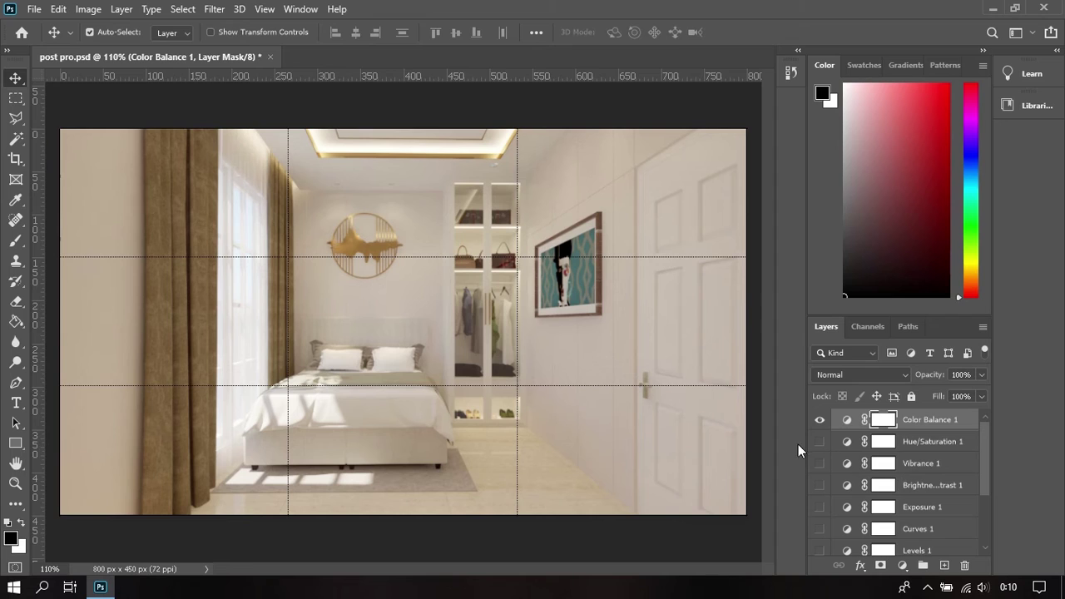
- Hide the Color Balance layer, then delete all the adjustment layers above RGB, from Levels up to Color Balance
click(820, 420)
scroll(913, 452, down, 2)
scroll(913, 452, up, 2)
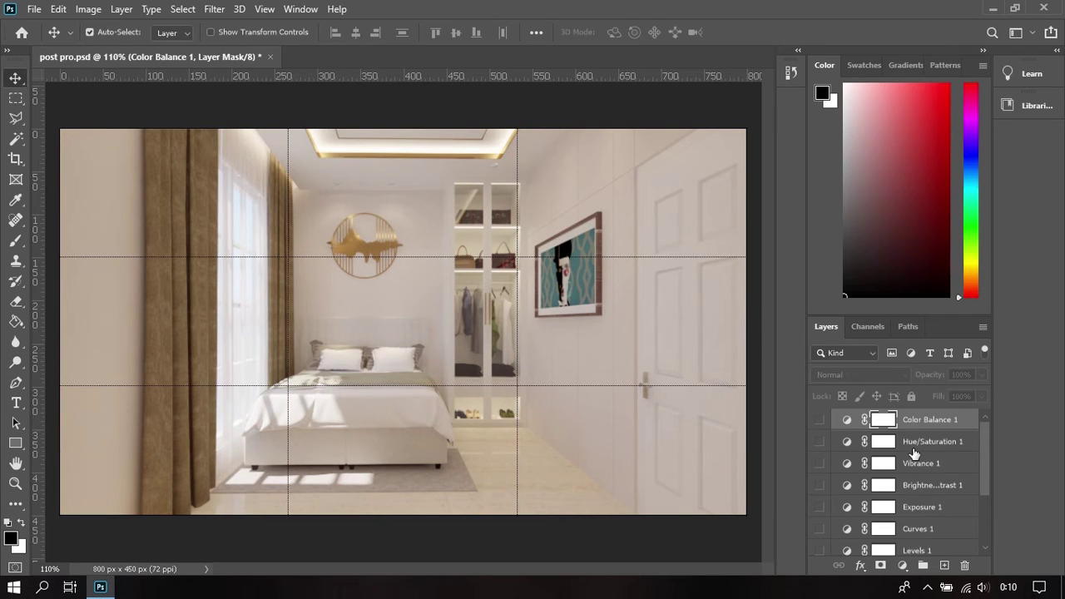
scroll(914, 452, down, 1)
shift+click(924, 533)
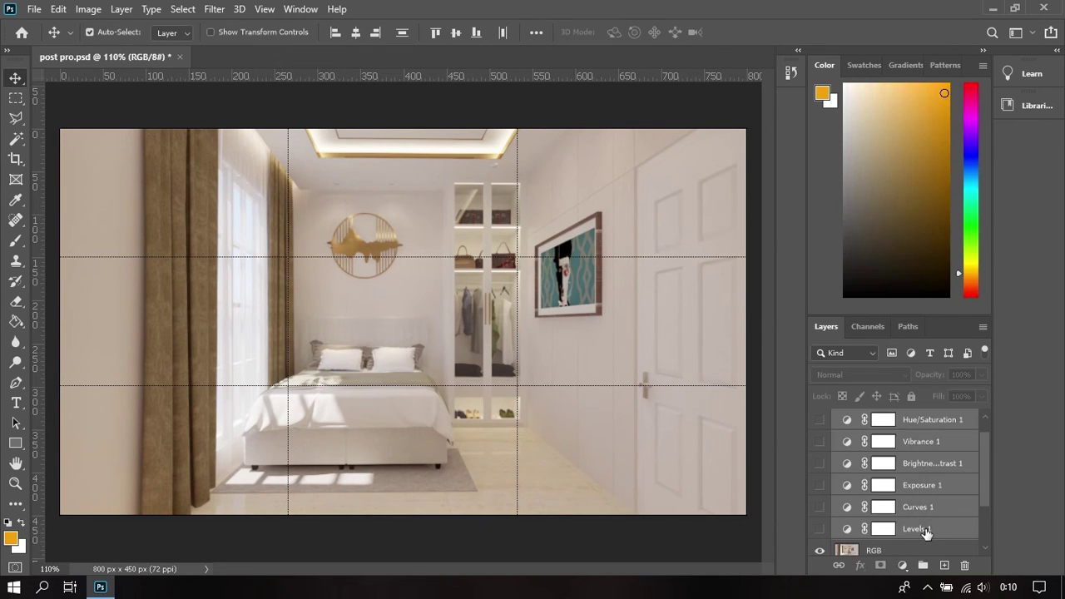
key(Delete)
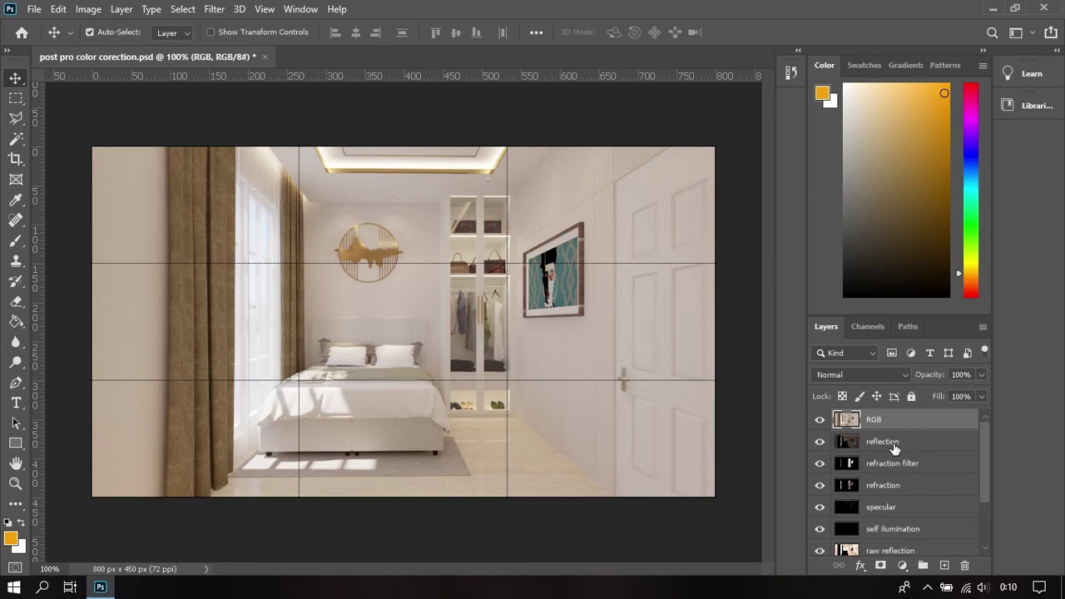
- Move the specular and self ilumination layers to the top of the stack above RGB and hide both
scroll(932, 504, down, 1)
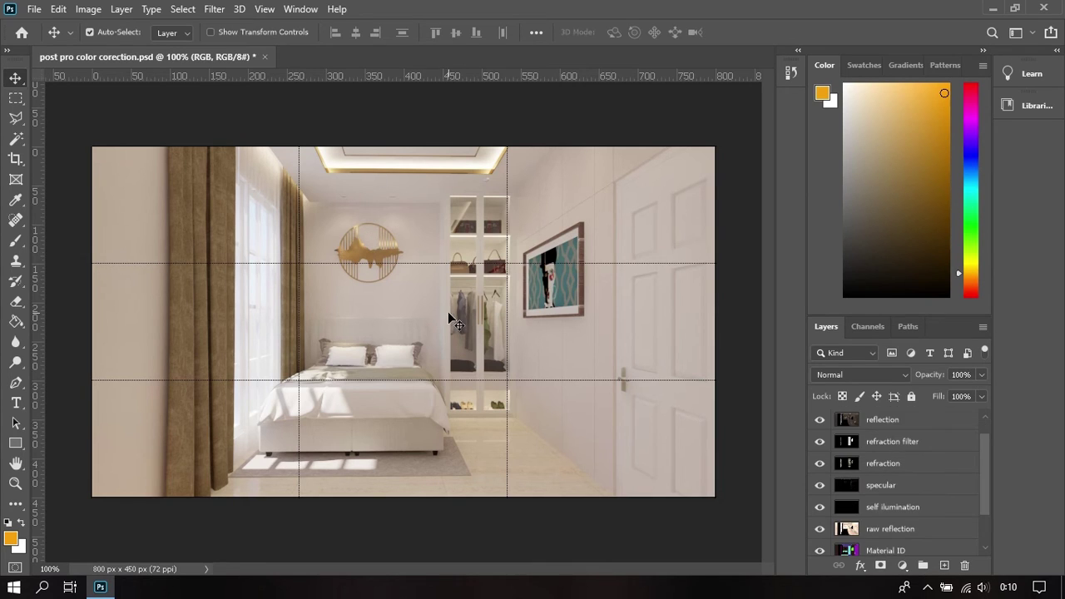
scroll(946, 475, up, 1)
scroll(953, 481, down, 3)
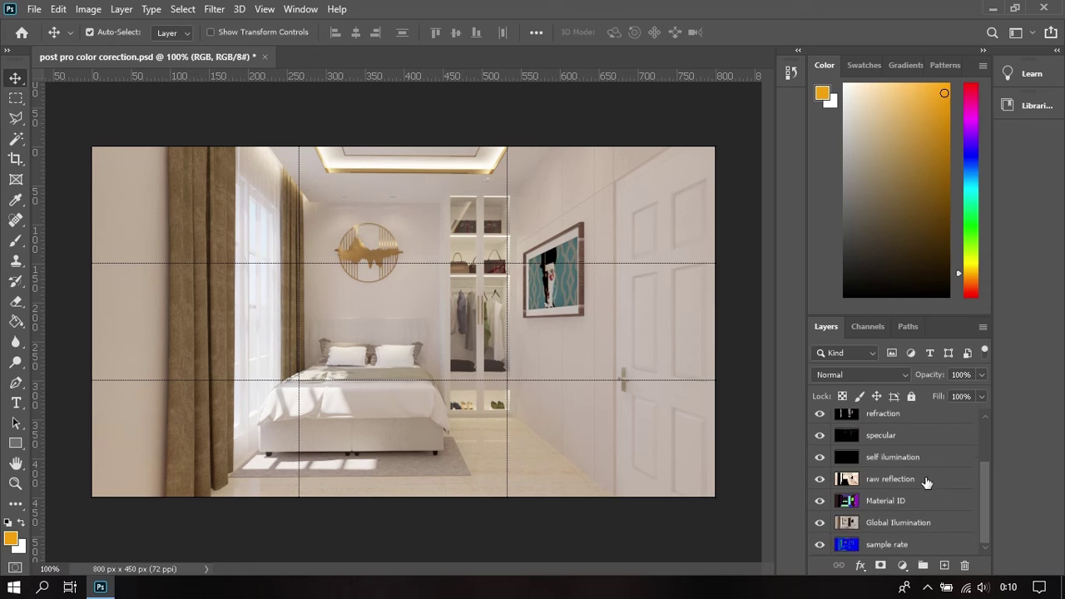
scroll(926, 483, up, 3)
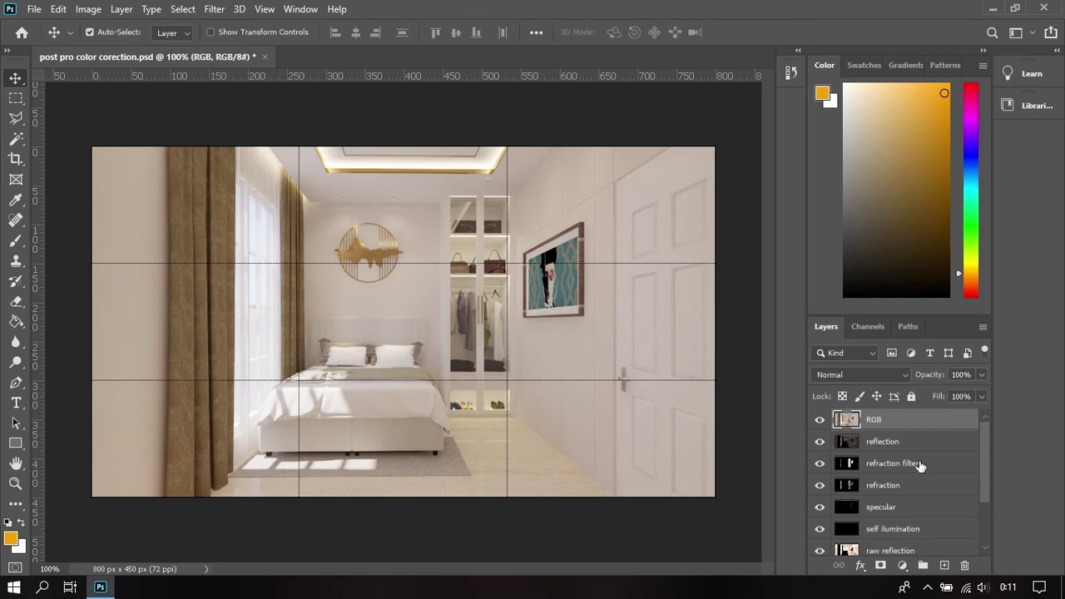
click(923, 509)
shift+click(919, 524)
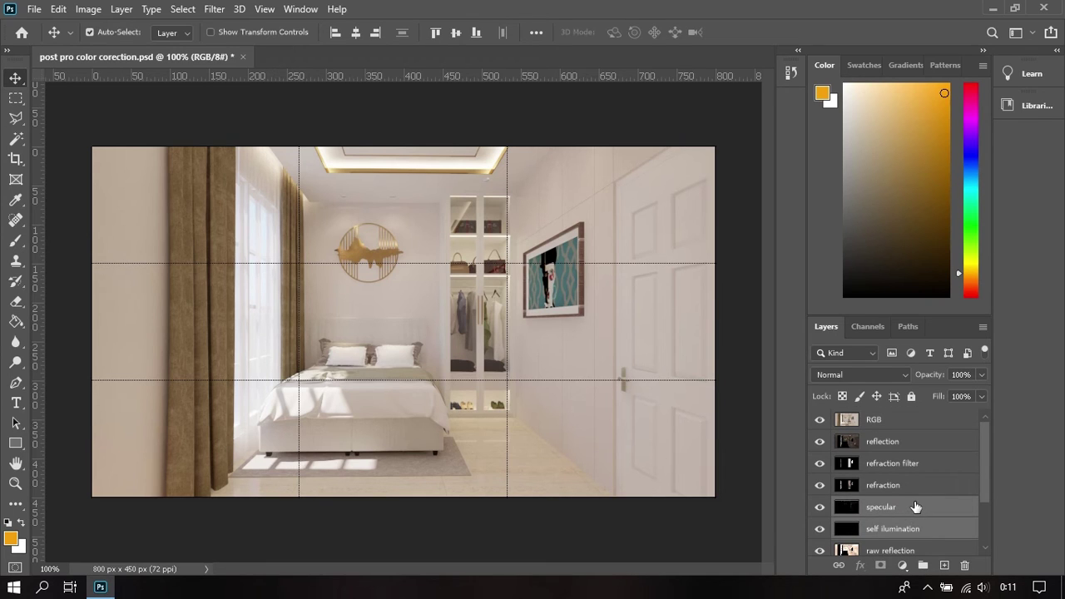
drag(907, 528, 906, 416)
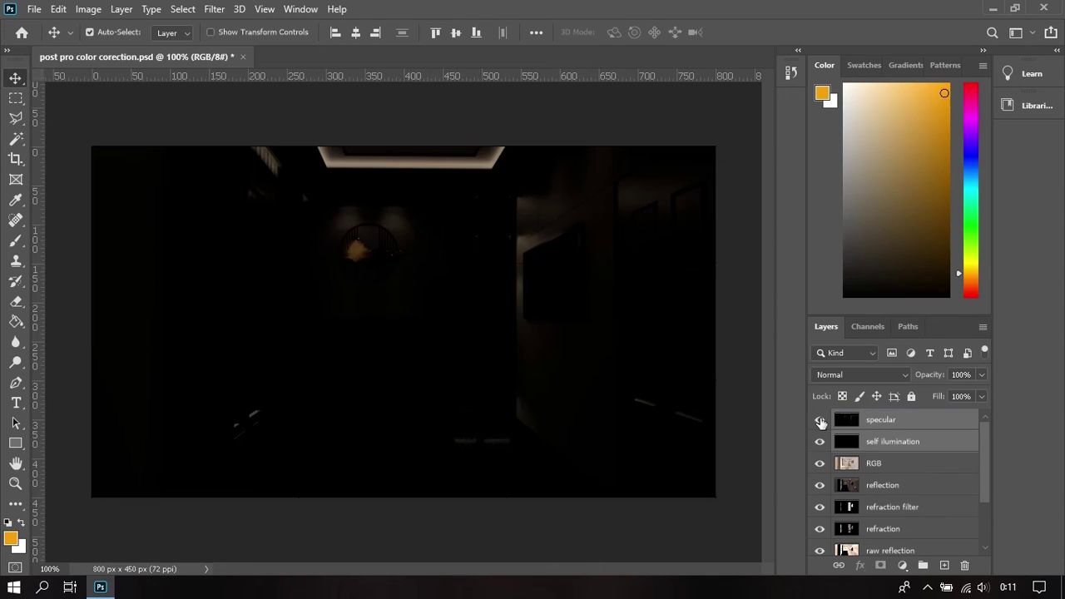
click(820, 420)
click(820, 441)
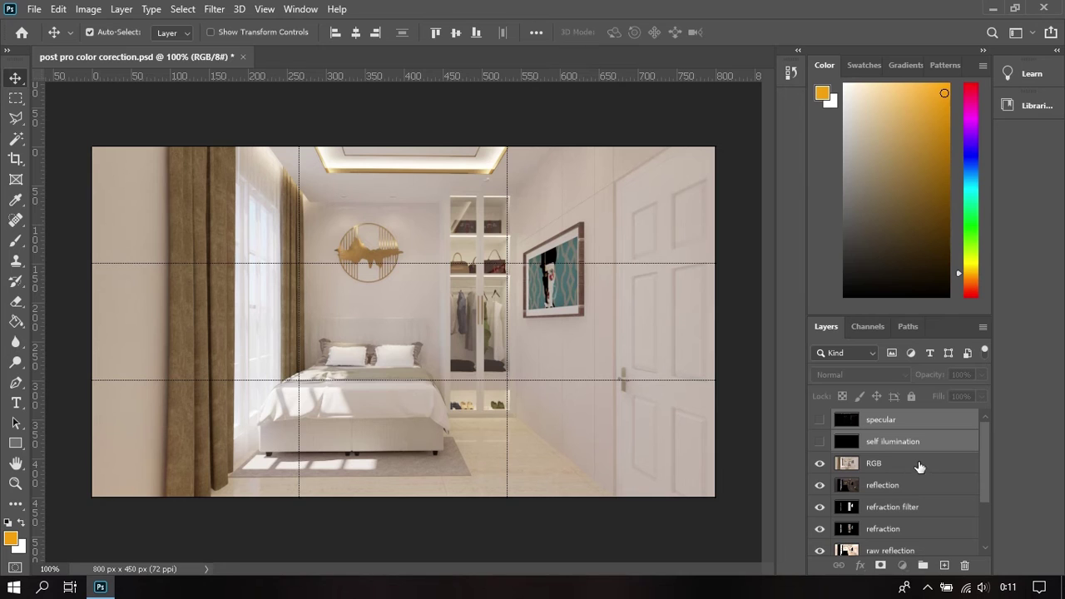
- Show the self ilumination layer alone above RGB and set its blend mode to Screen
click(919, 466)
click(910, 443)
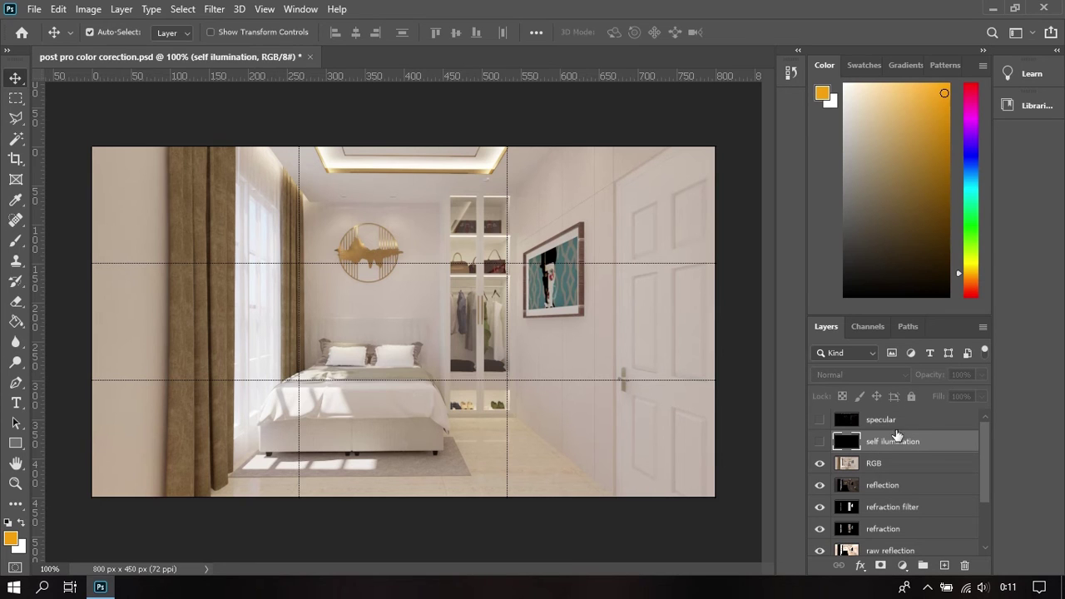
click(820, 441)
click(857, 375)
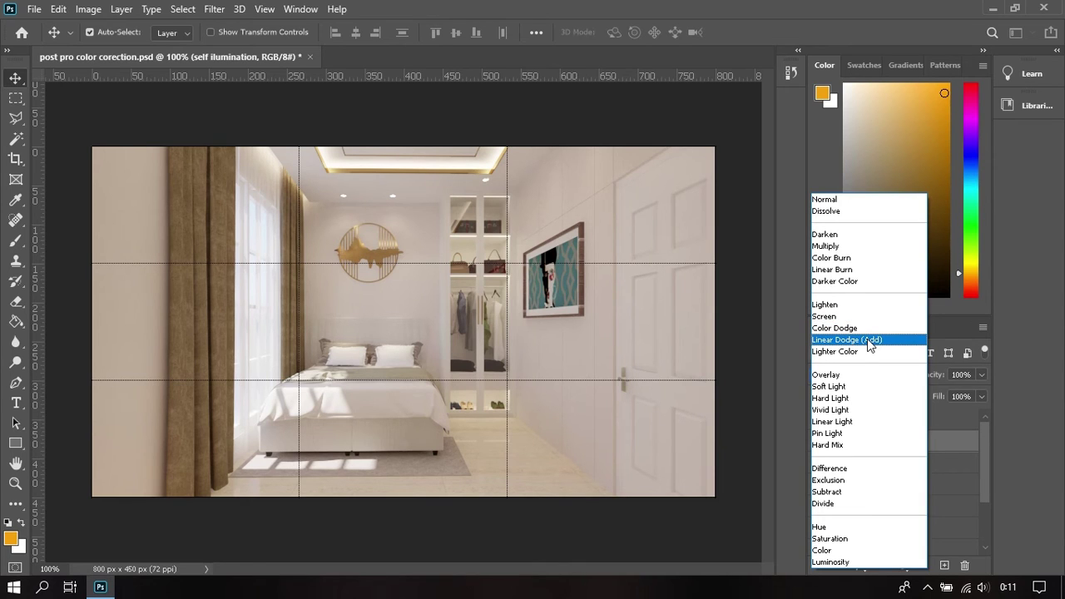
click(862, 317)
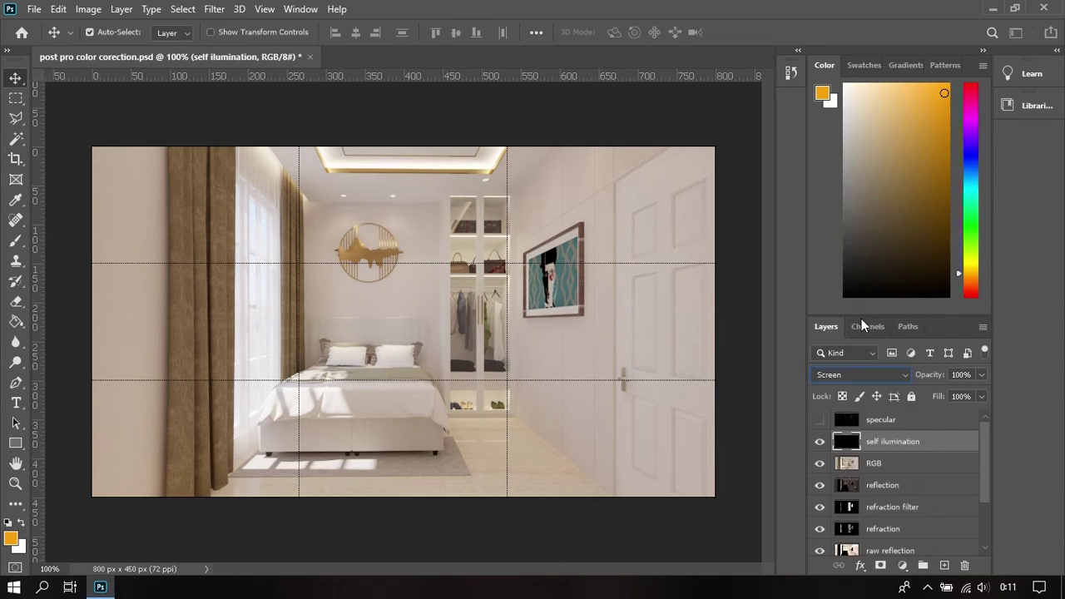
click(906, 382)
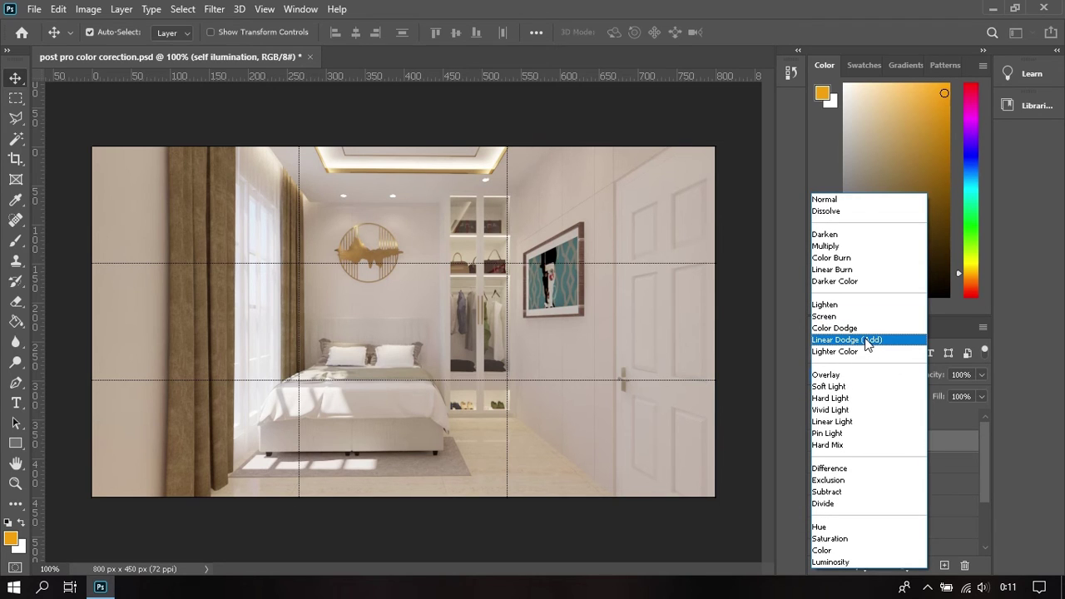
click(863, 320)
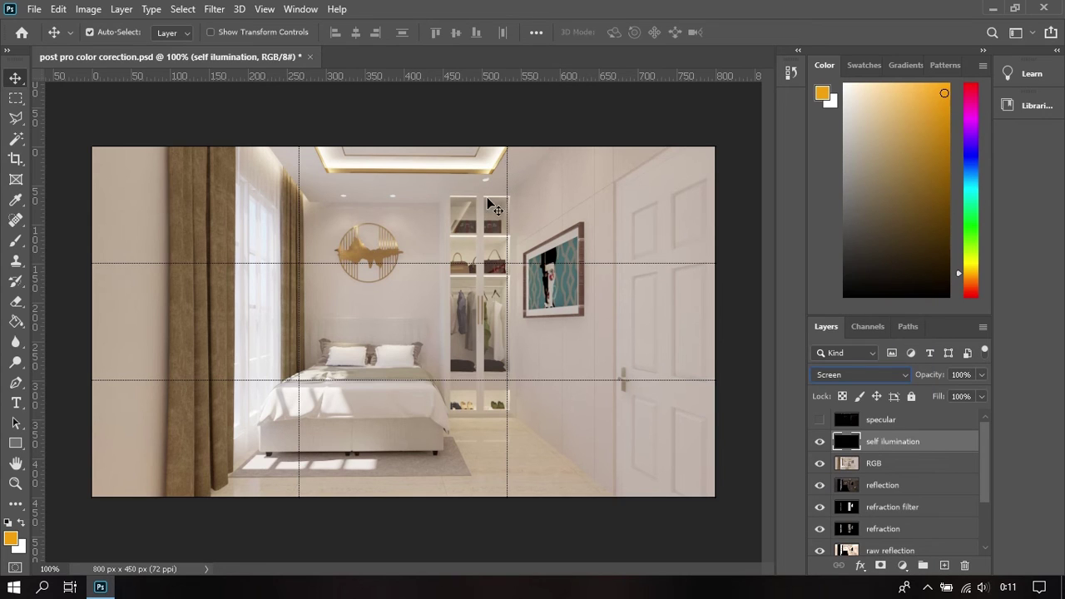
- Show the specular layer, blend it as Linear Dodge (Add) at 10% opacity, and compare the image with and without it
click(844, 420)
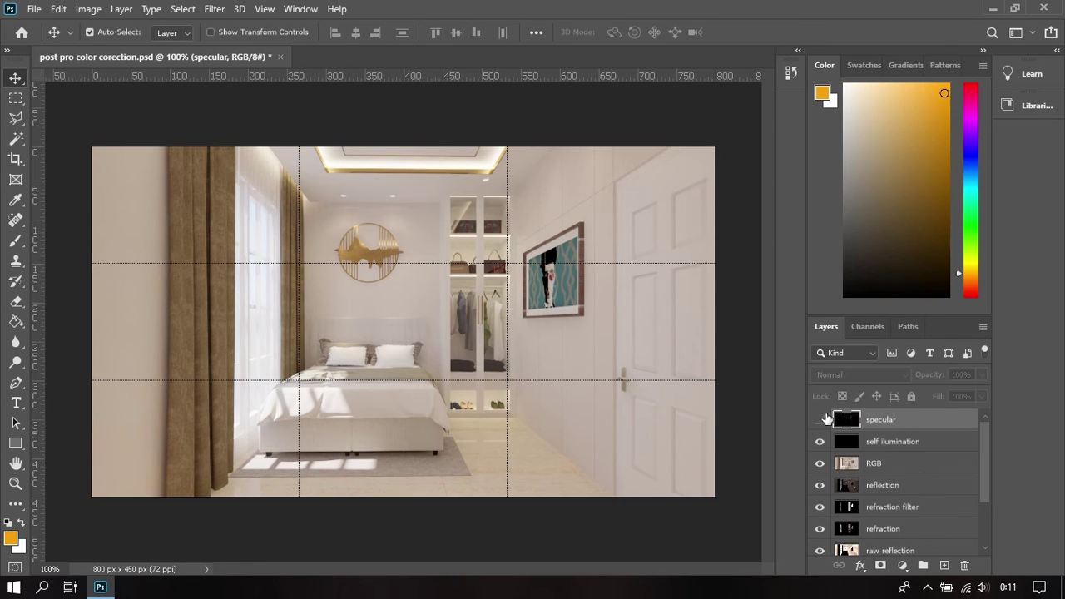
click(820, 420)
click(847, 381)
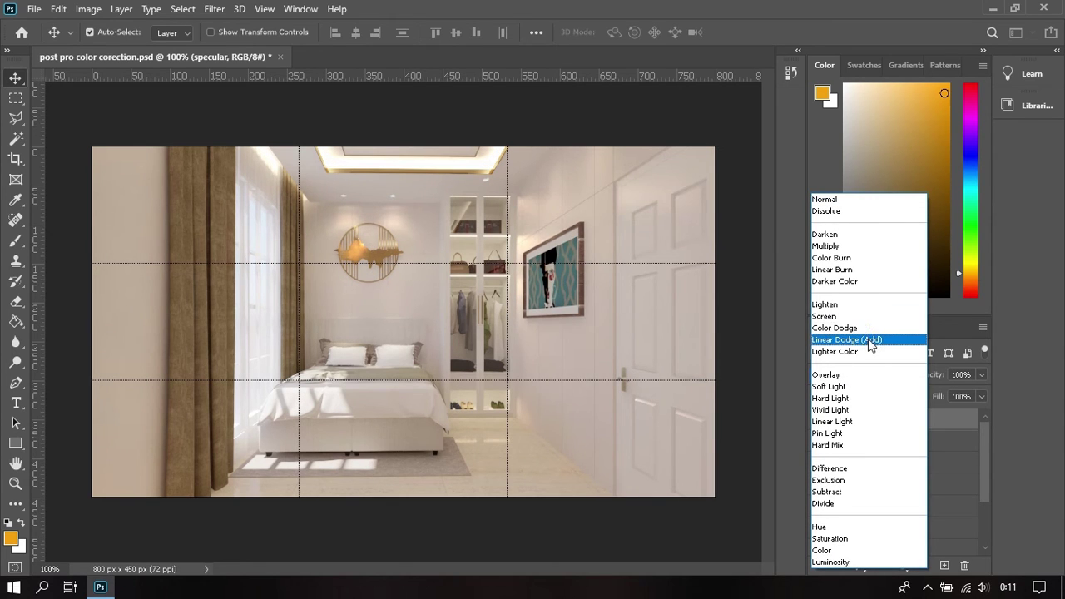
click(868, 340)
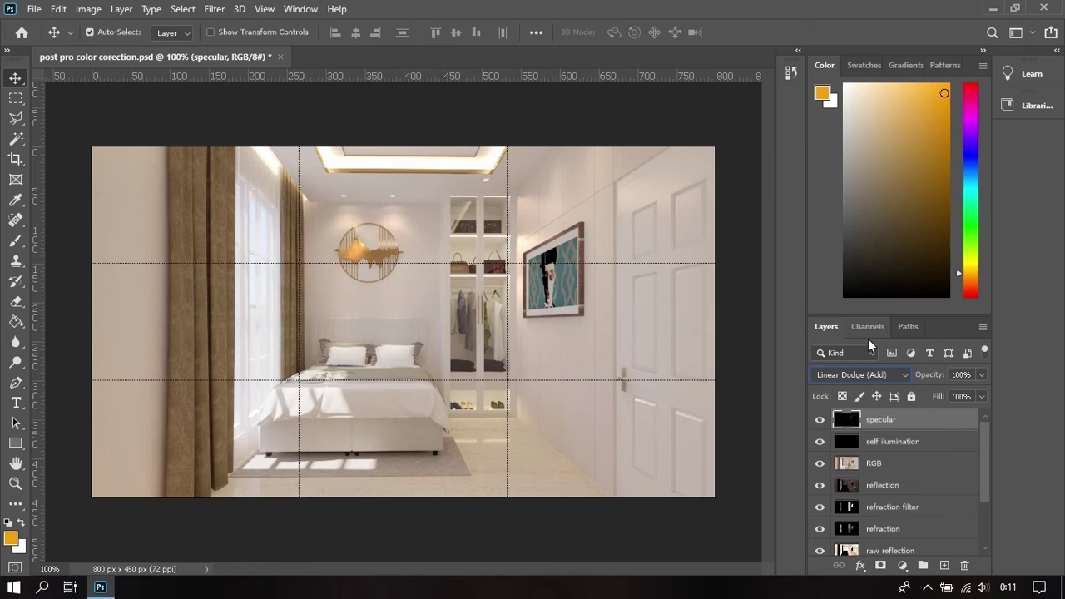
click(970, 375)
text(1)
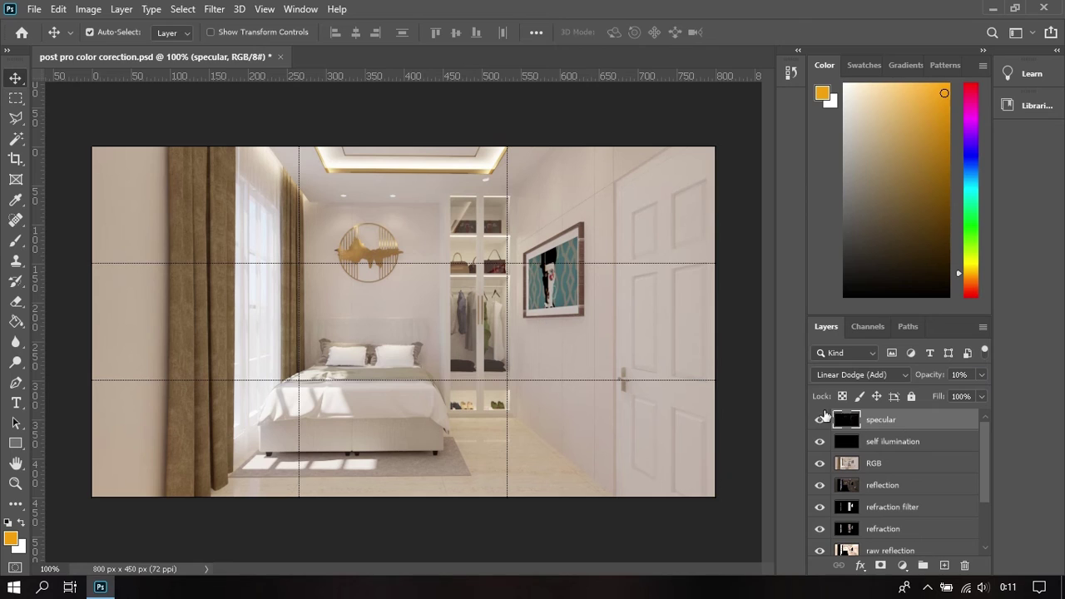
click(820, 421)
click(820, 421)
- Try the specular layer at 20% opacity and compare the image with and without it
click(969, 374)
text(20)
key(Return)
click(819, 421)
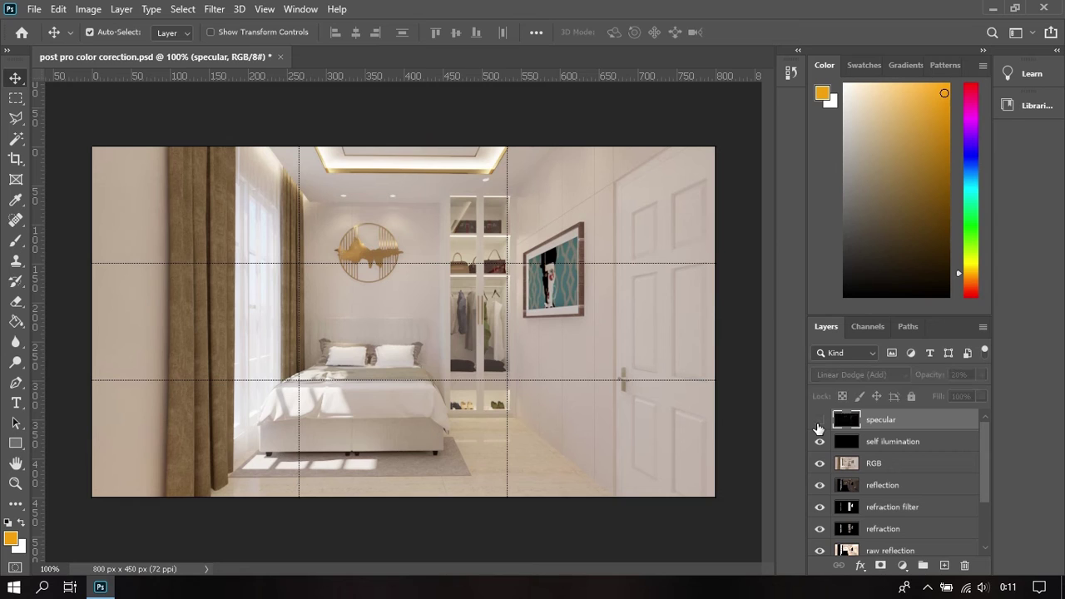
click(819, 421)
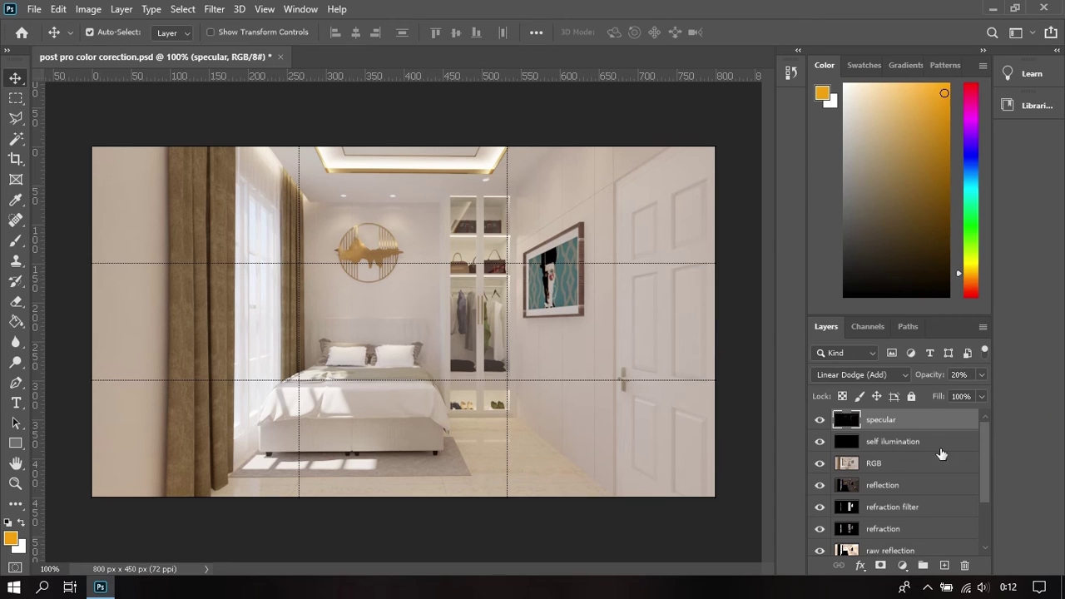
- Set the specular layer's opacity to 10%, compare the image with and without it, and nudge the opacity slightly
click(892, 464)
click(902, 423)
click(951, 375)
text(10)
click(820, 420)
click(820, 419)
drag(925, 375, 928, 375)
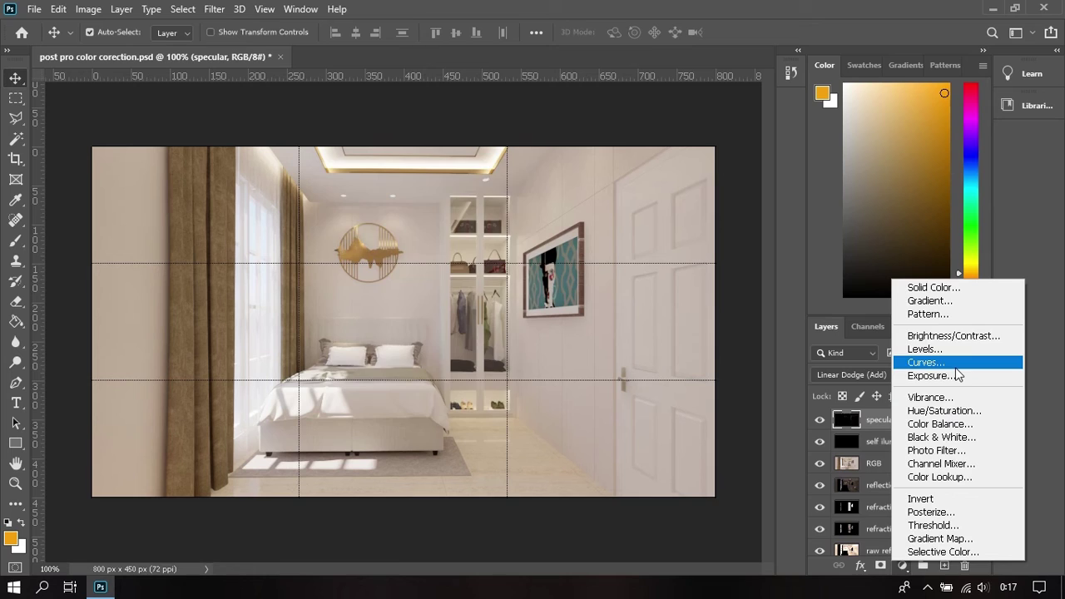
- Add a Curves adjustment layer on top, shape a gentle S-curve with darker shadows and brighter highlights, and compare it on and off
click(916, 361)
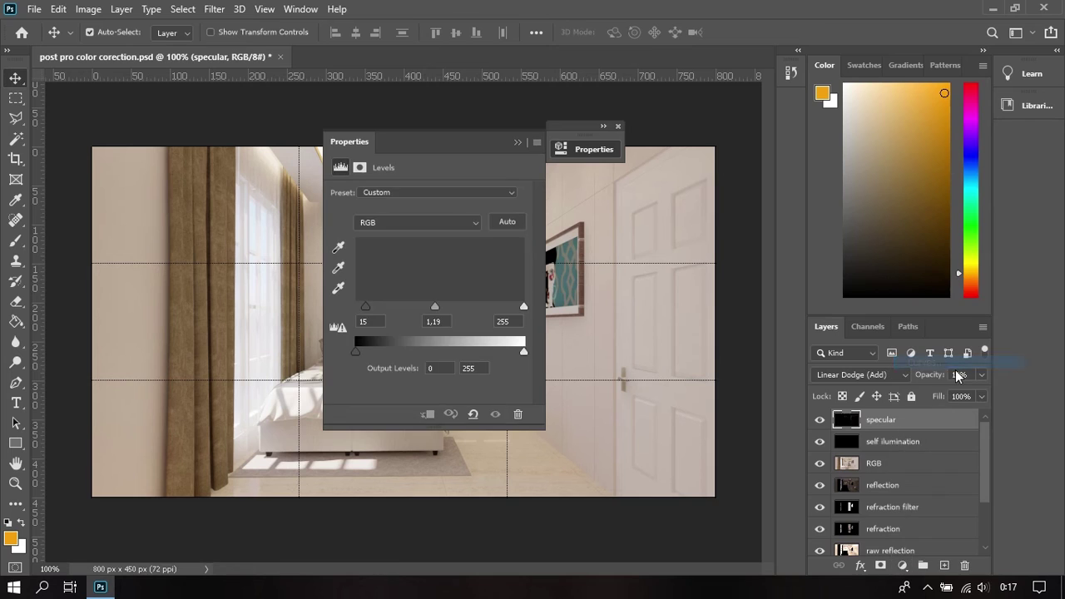
drag(405, 346, 408, 350)
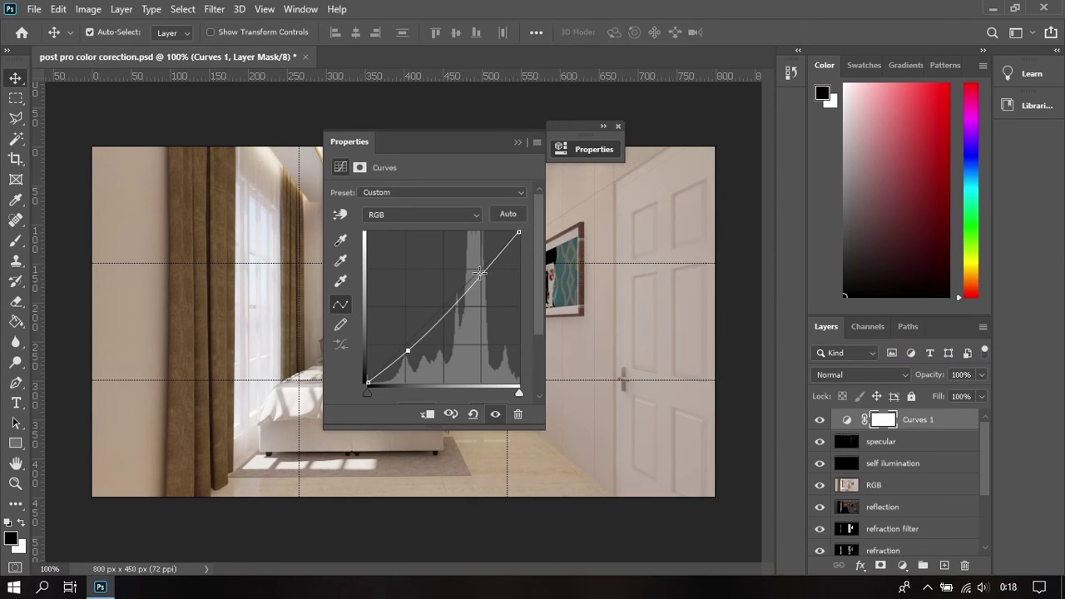
click(481, 266)
drag(481, 267, 479, 266)
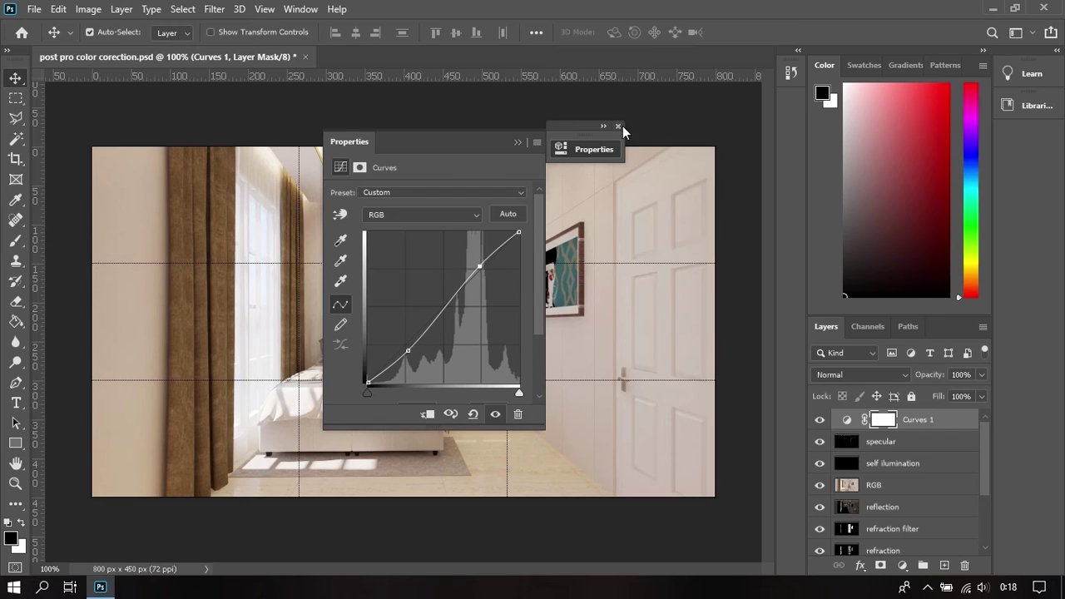
click(616, 126)
click(822, 421)
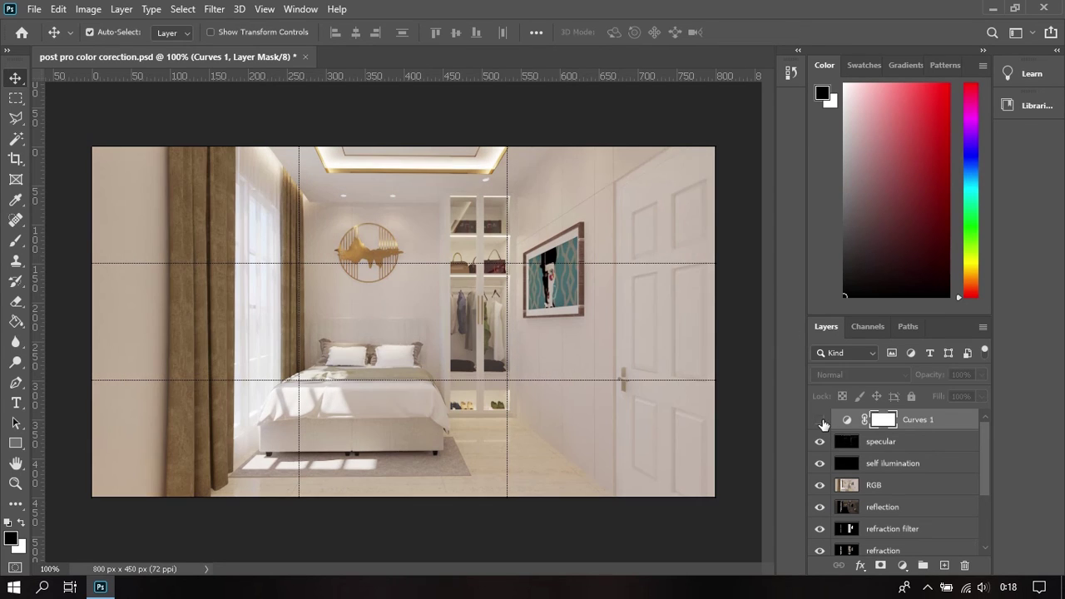
click(822, 421)
click(821, 421)
click(822, 421)
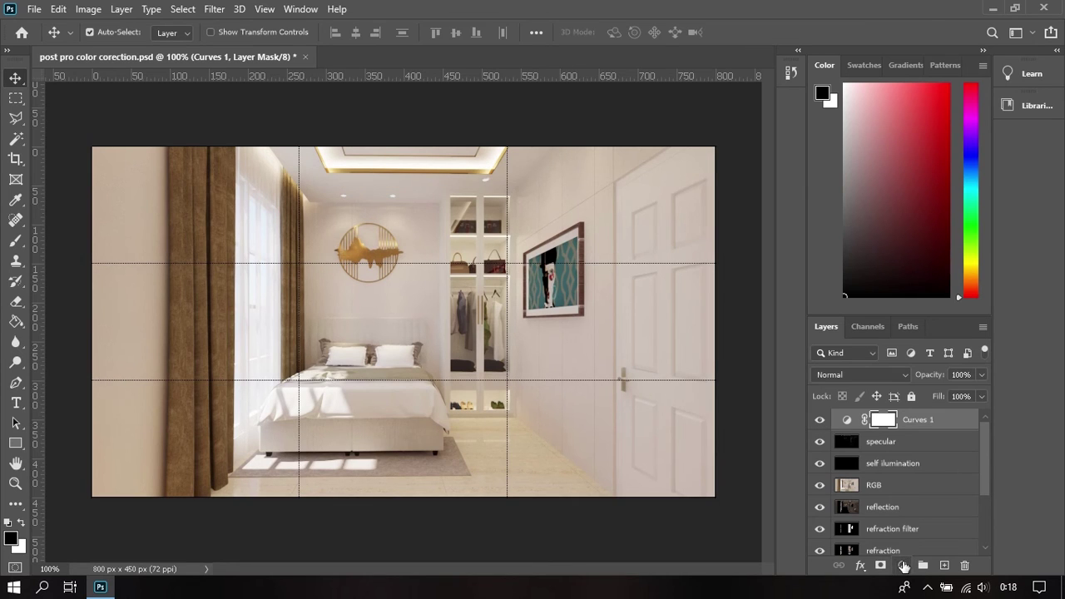
- Add a Color Balance layer with midtones at -10 cyan-red and +10 yellow-blue, and compare it on and off
click(904, 567)
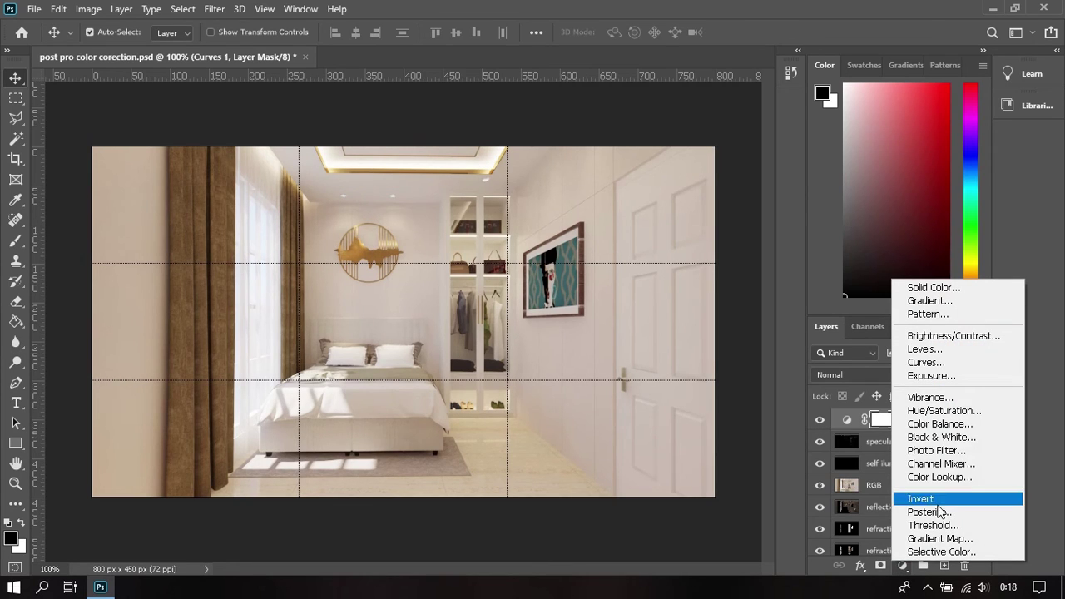
click(978, 424)
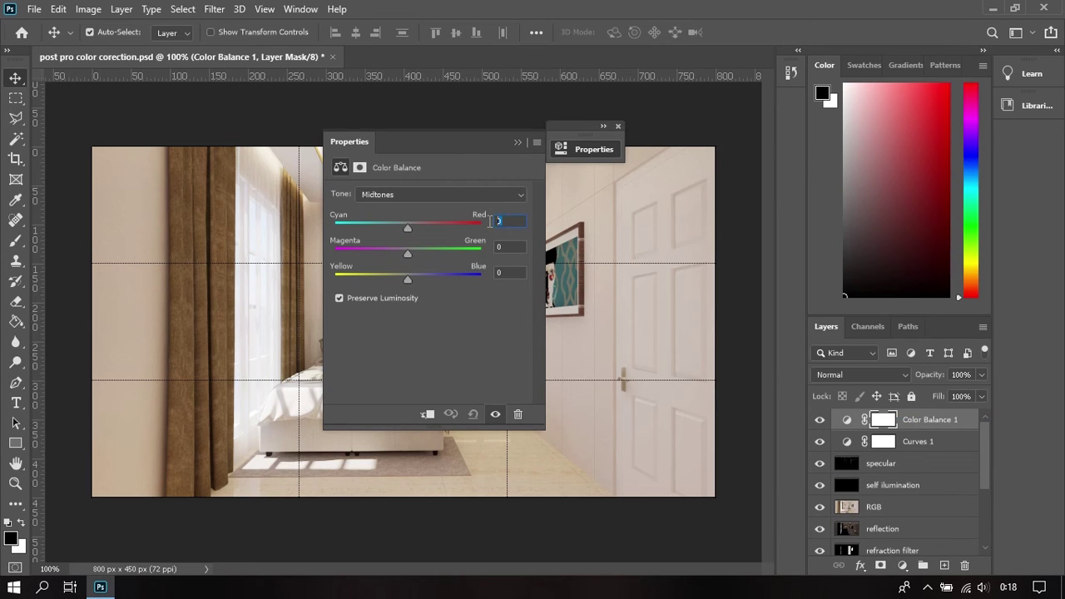
text(-10)
key(Tab)
key(Tab)
key(BackSpace)
text(10)
click(617, 127)
click(820, 420)
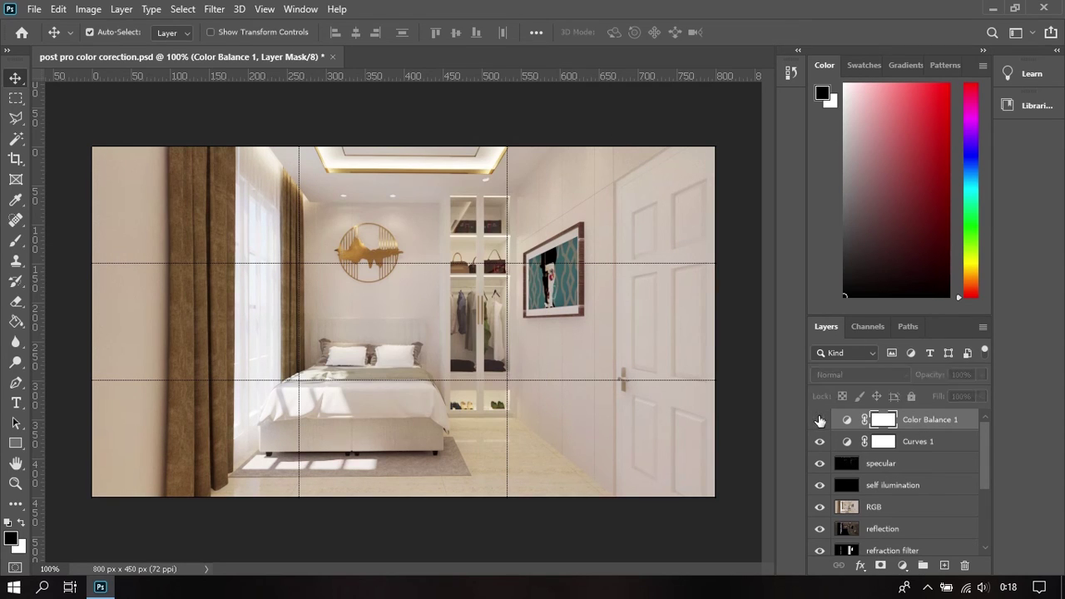
click(820, 420)
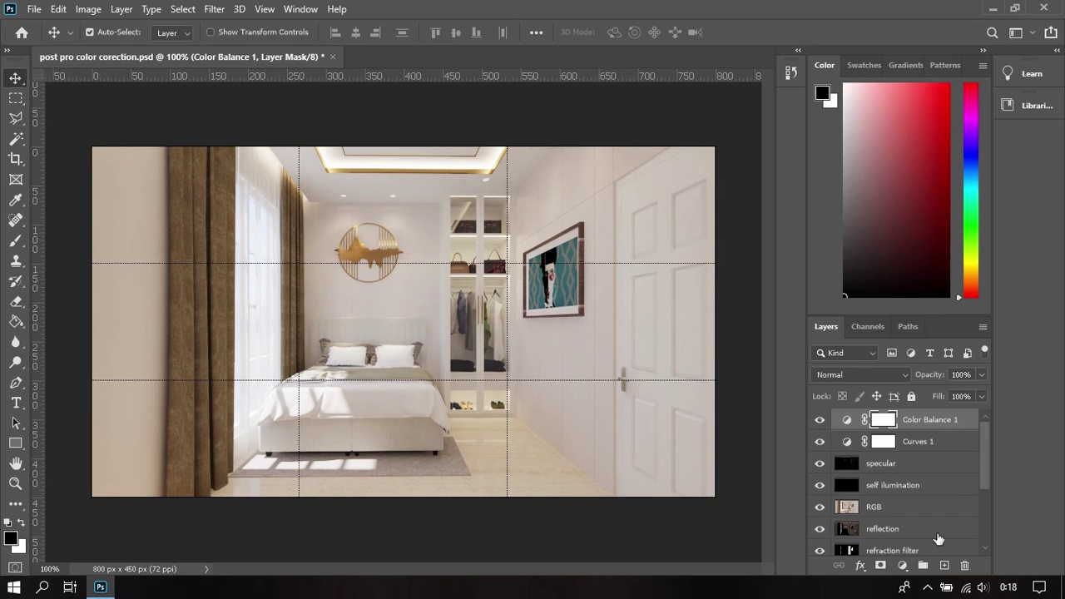
- Add a Hue/Saturation adjustment layer, set the master saturation to -15, and compare the image with and without it
click(902, 565)
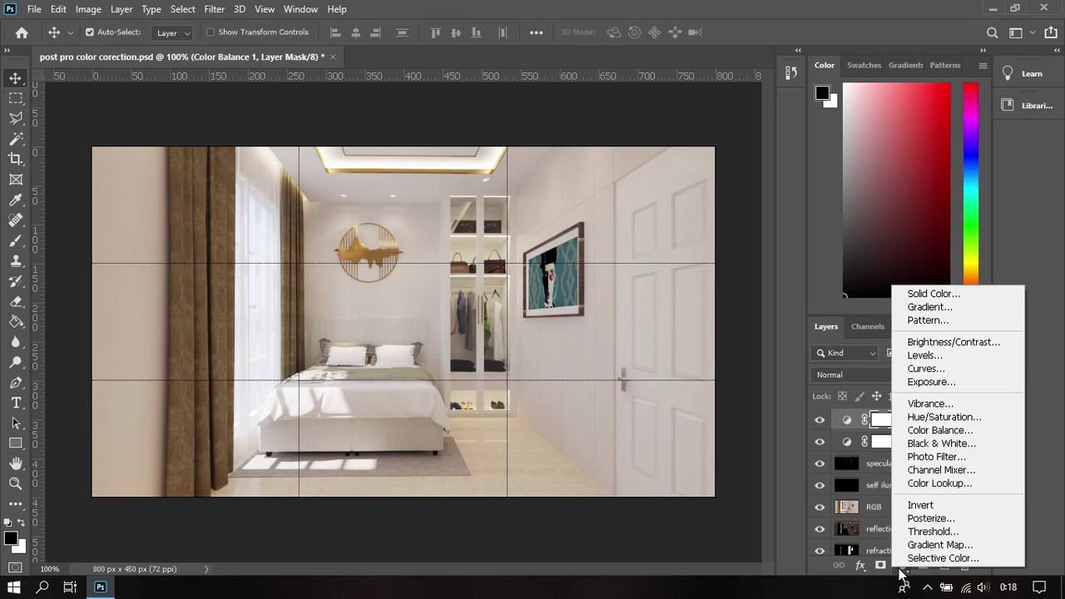
click(944, 417)
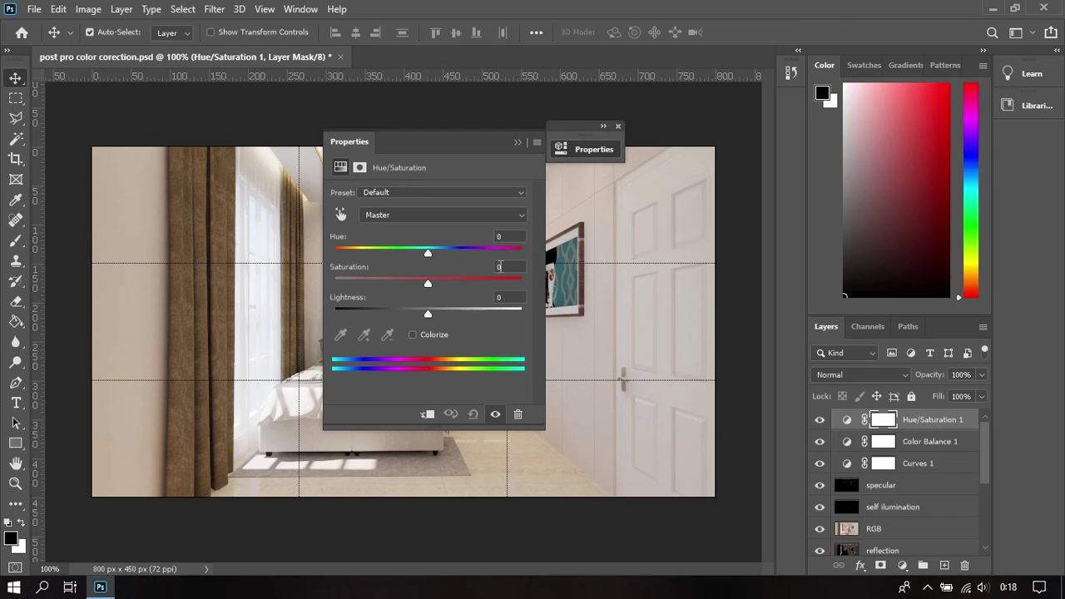
click(499, 267)
text(-15)
drag(428, 147, 599, 147)
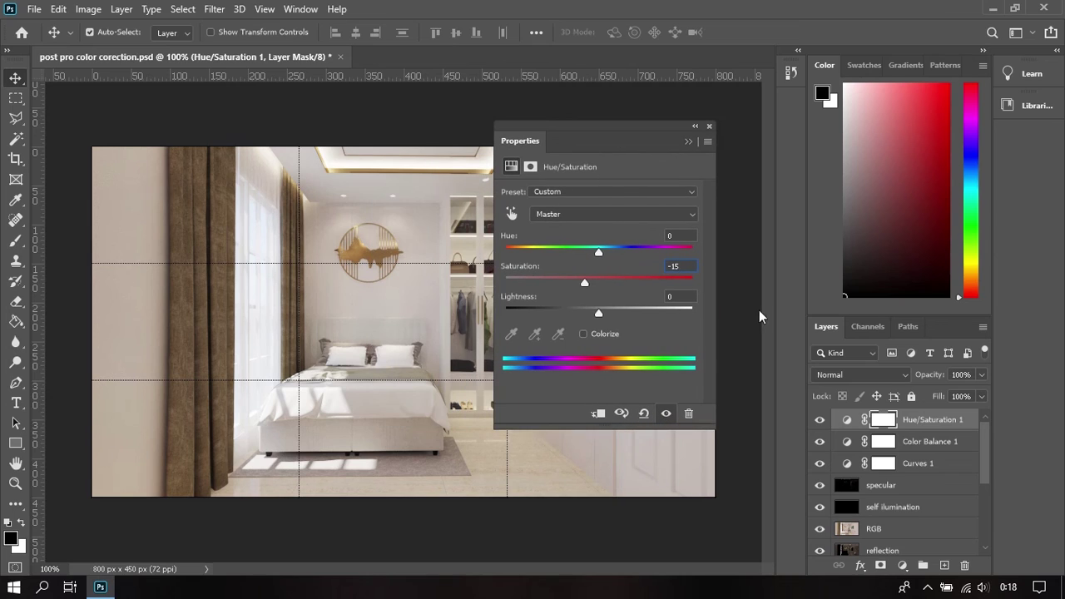
click(823, 422)
click(823, 422)
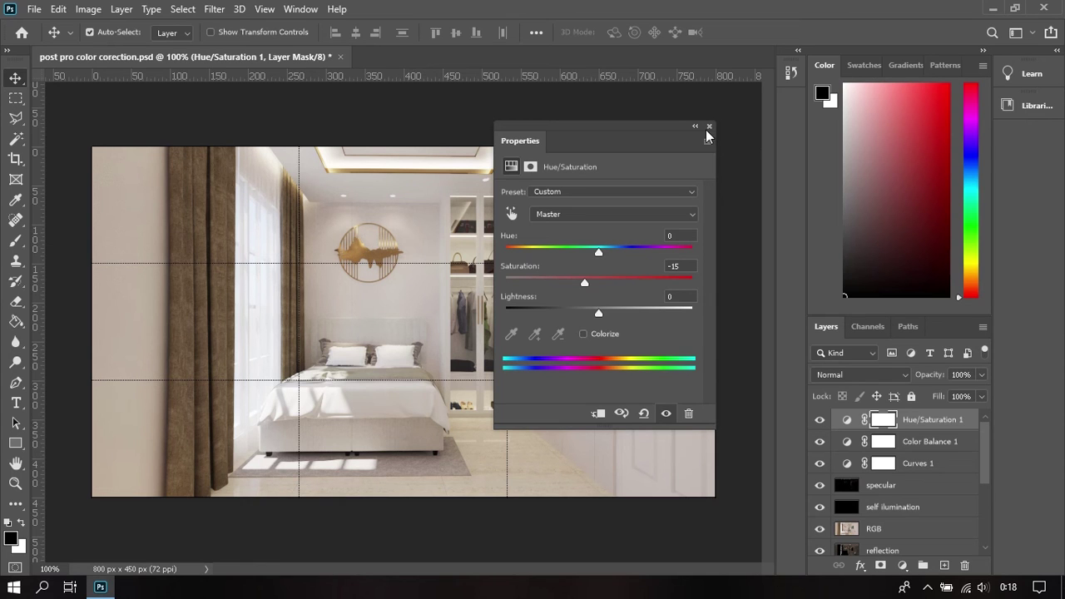
click(710, 126)
- Add a Vibrance adjustment layer on top with vibrance set to +15 and saturation to -15
click(902, 569)
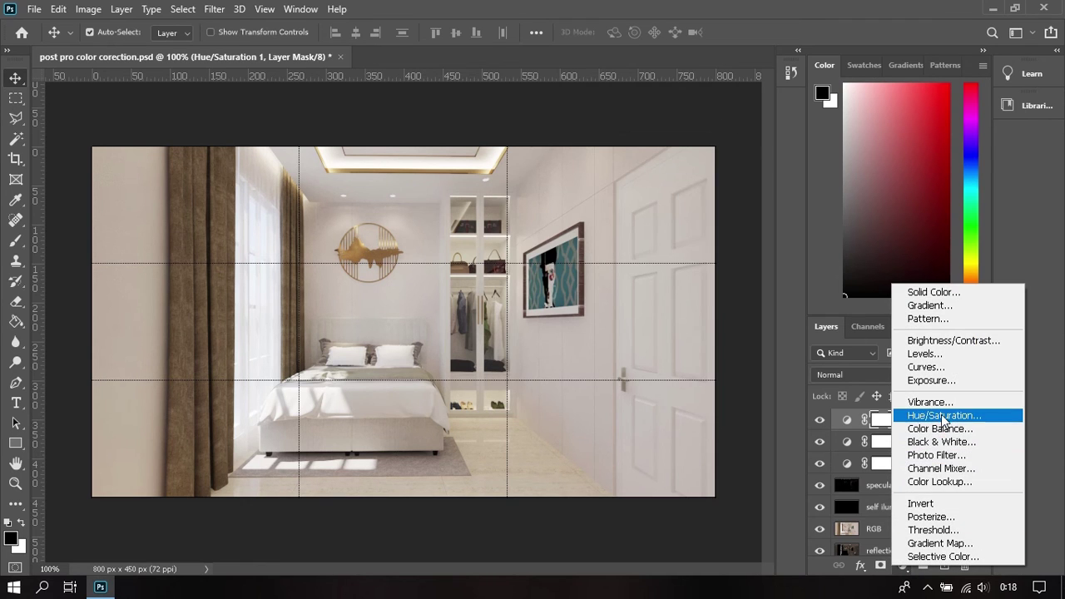
click(924, 401)
click(679, 192)
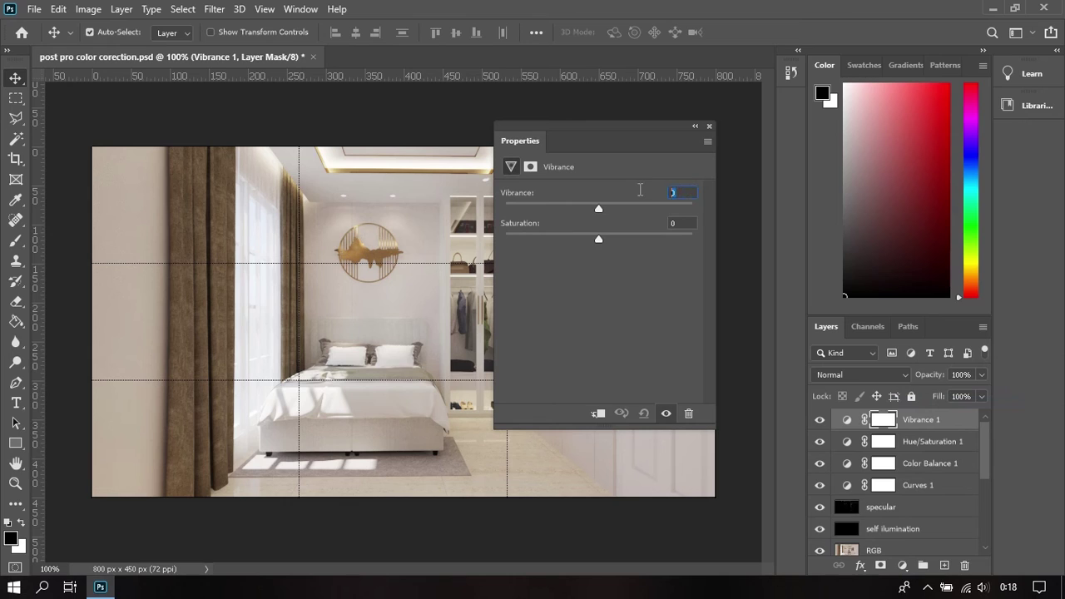
text(15)
key(Tab)
text(-15)
click(708, 126)
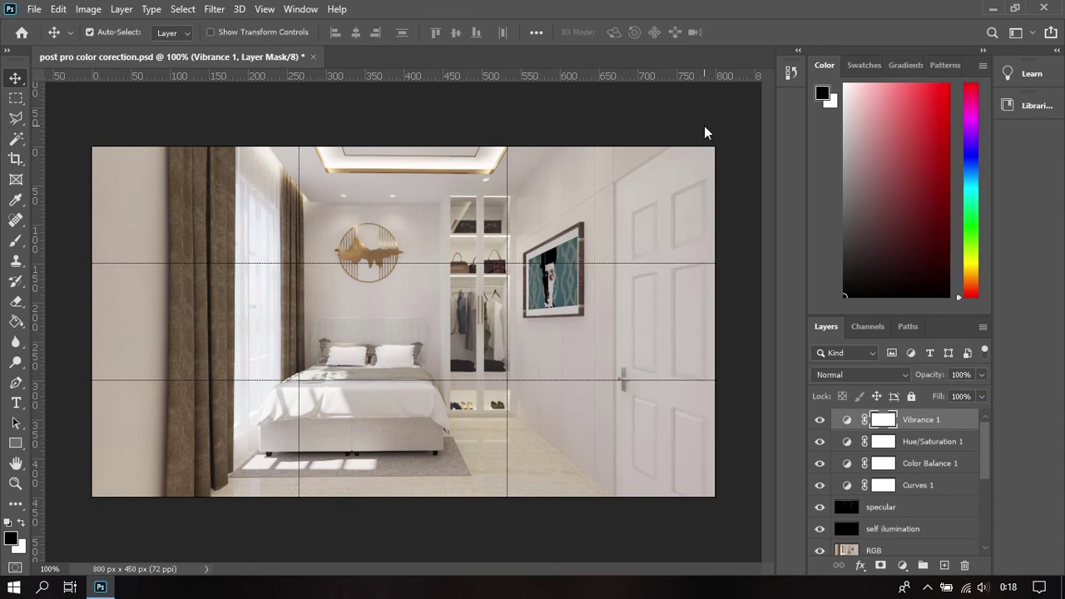
- Set the Vibrance layer to vibrance +10 and saturation -10, and compare the image with and without it
double_click(846, 423)
drag(690, 194, 657, 193)
text(10)
key(Tab)
text(-10)
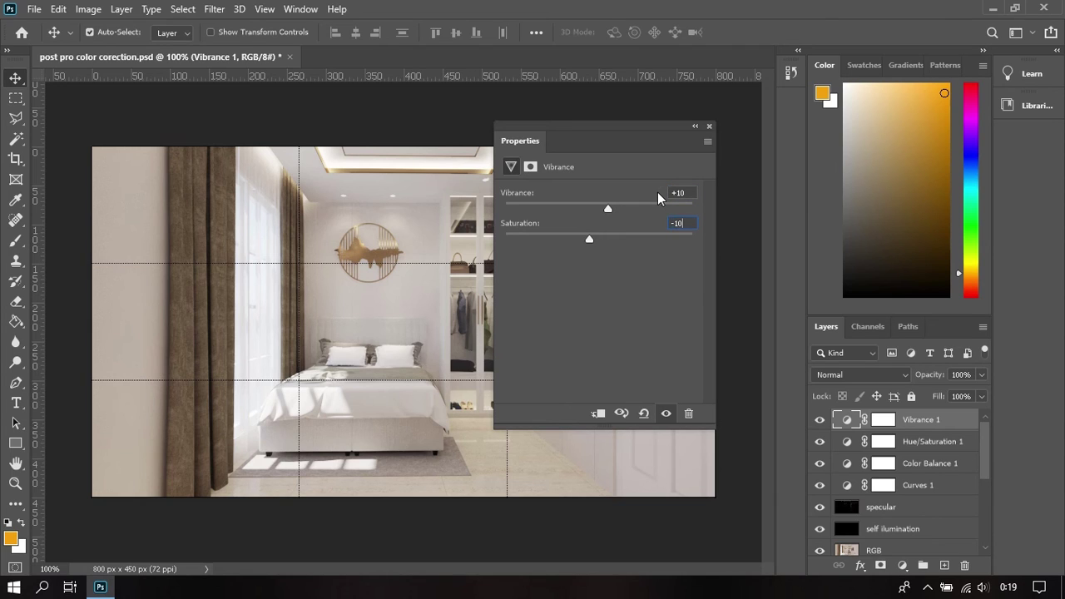
click(708, 126)
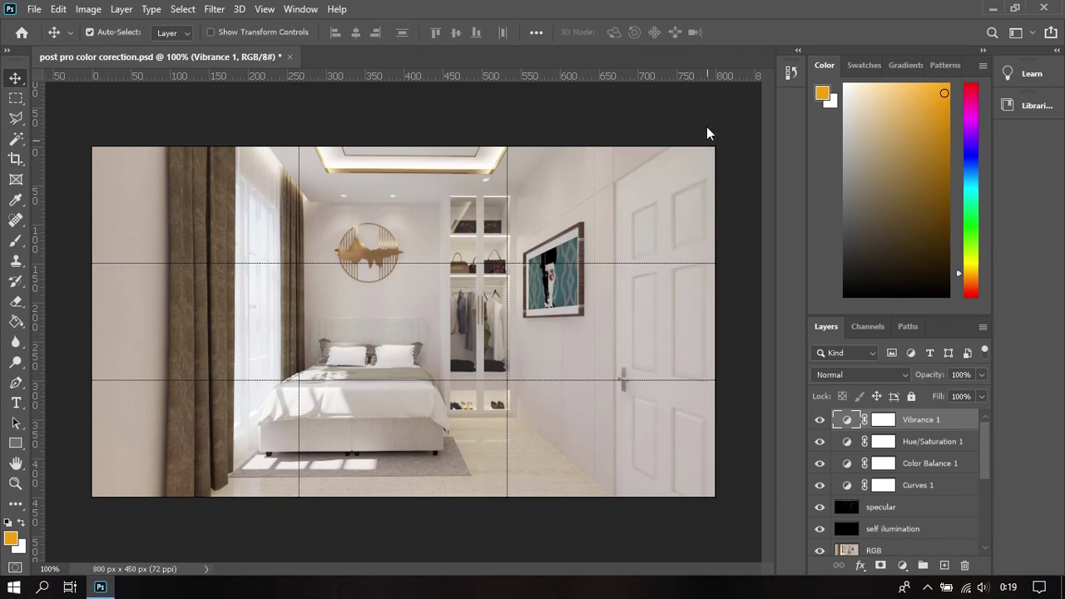
click(820, 420)
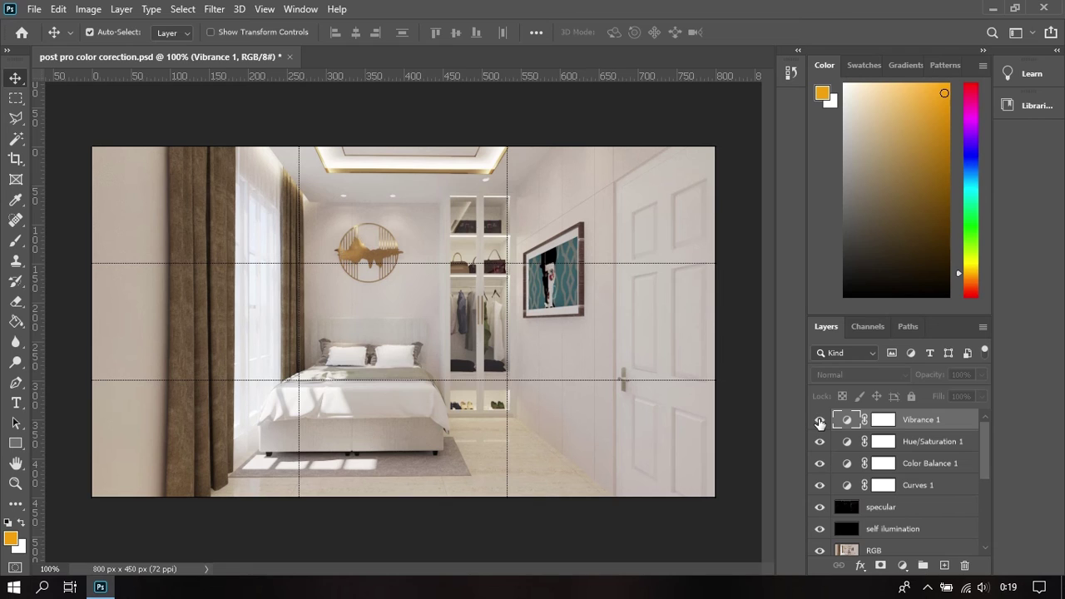
click(820, 419)
click(820, 420)
click(820, 420)
- Fine-tune the Vibrance layer's saturation value and compare the layer on and off
double_click(846, 422)
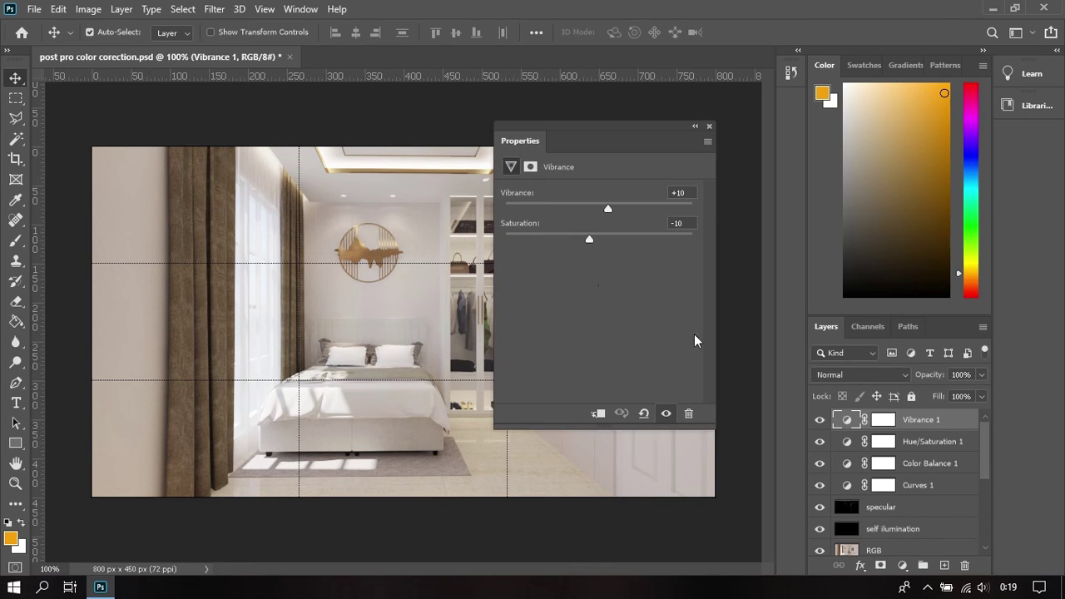
click(690, 224)
key(BackSpace)
key(BackSpace)
text(515)
click(709, 126)
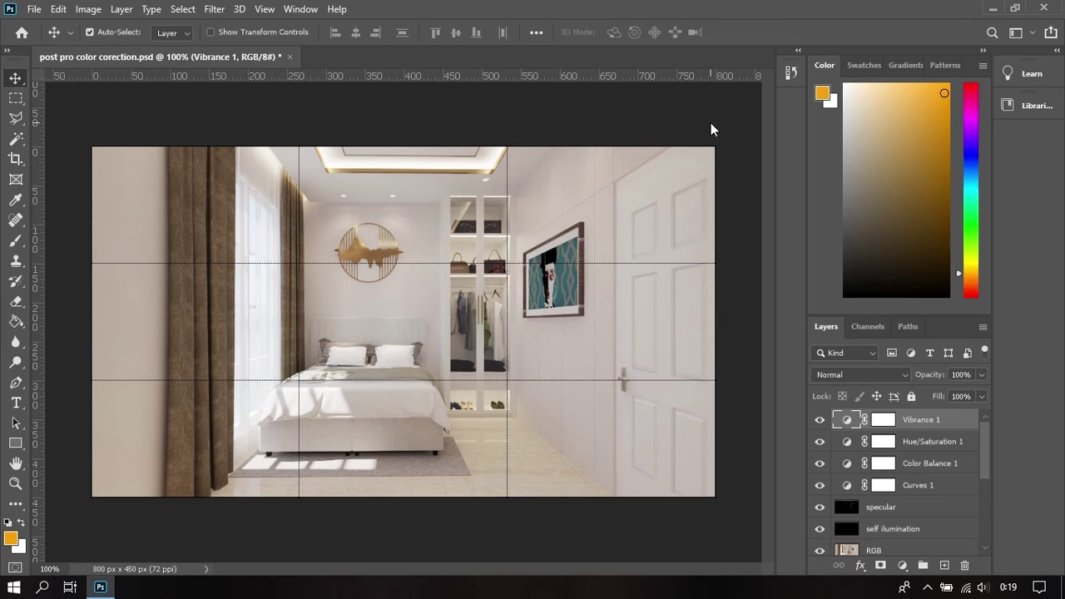
click(823, 423)
click(822, 424)
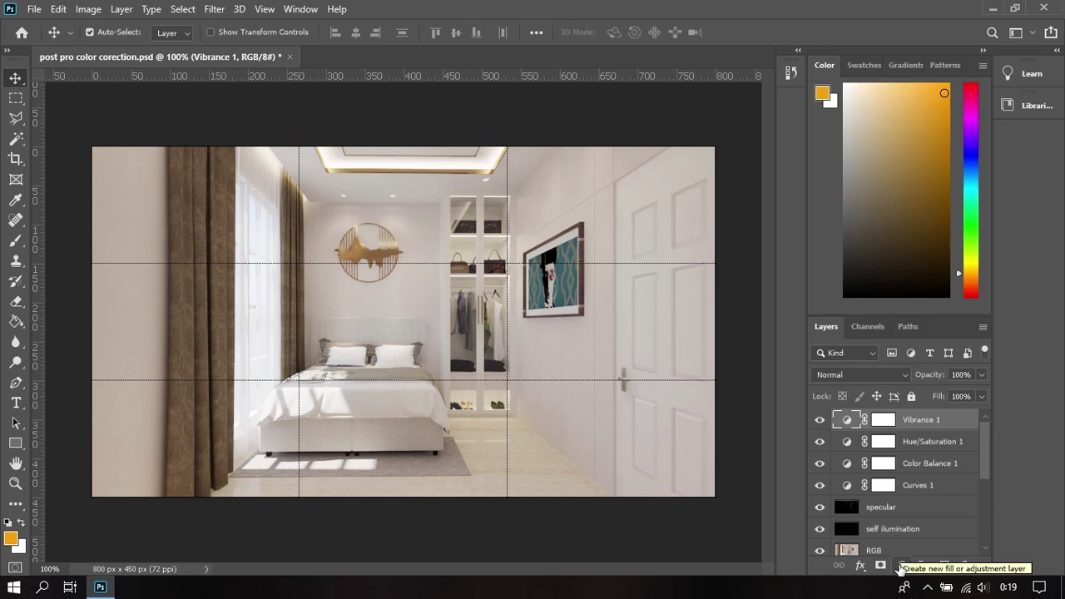
- Add a Brightness/Contrast adjustment layer, apply its automatic correction, and compare the image with and without it
click(901, 569)
click(1017, 339)
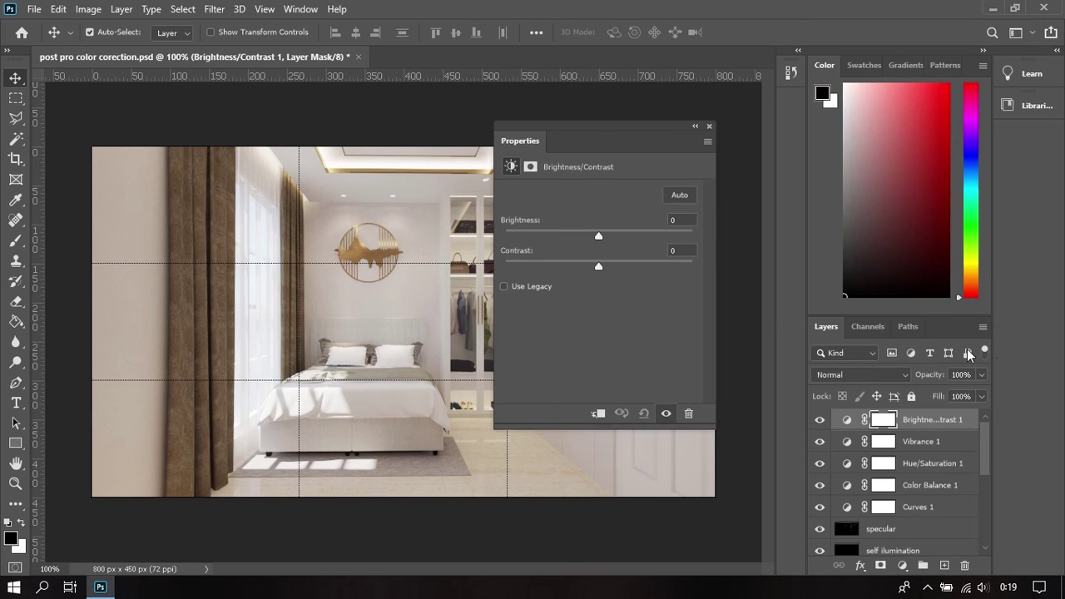
click(679, 196)
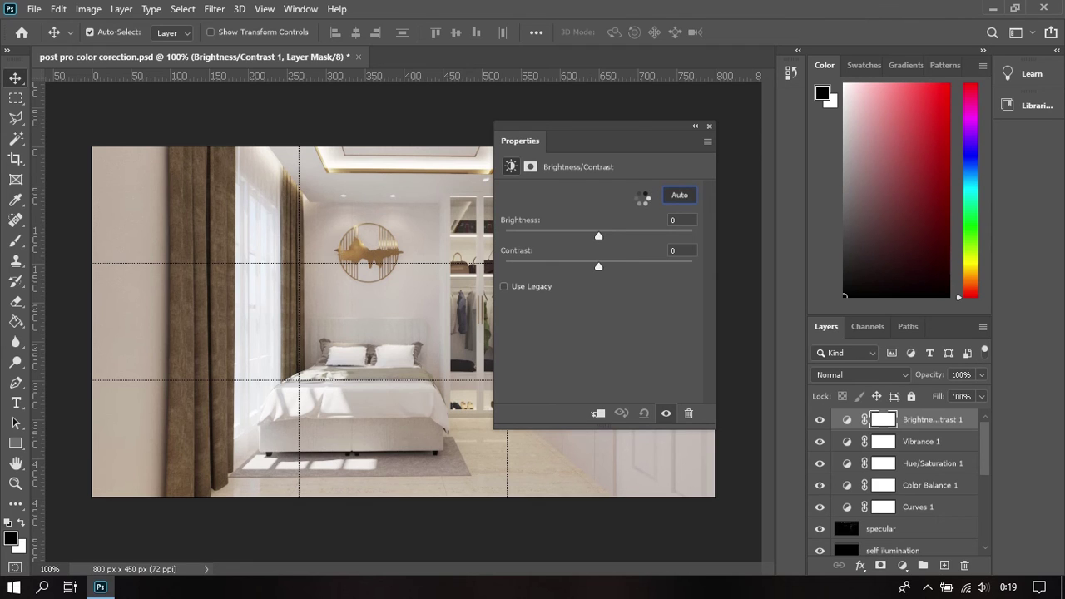
drag(623, 129, 662, 138)
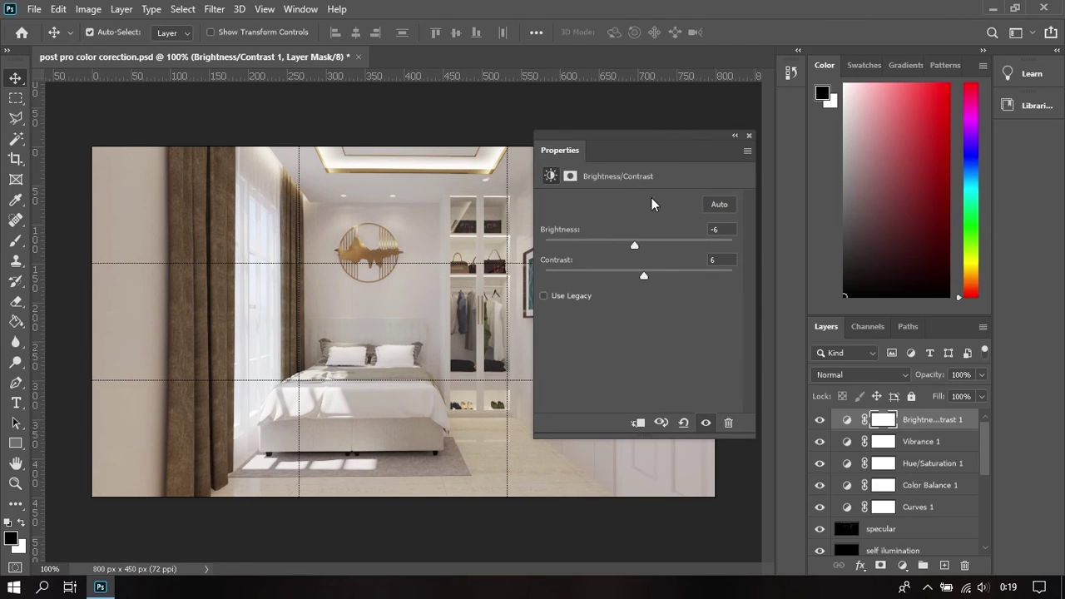
click(820, 421)
click(820, 421)
click(819, 421)
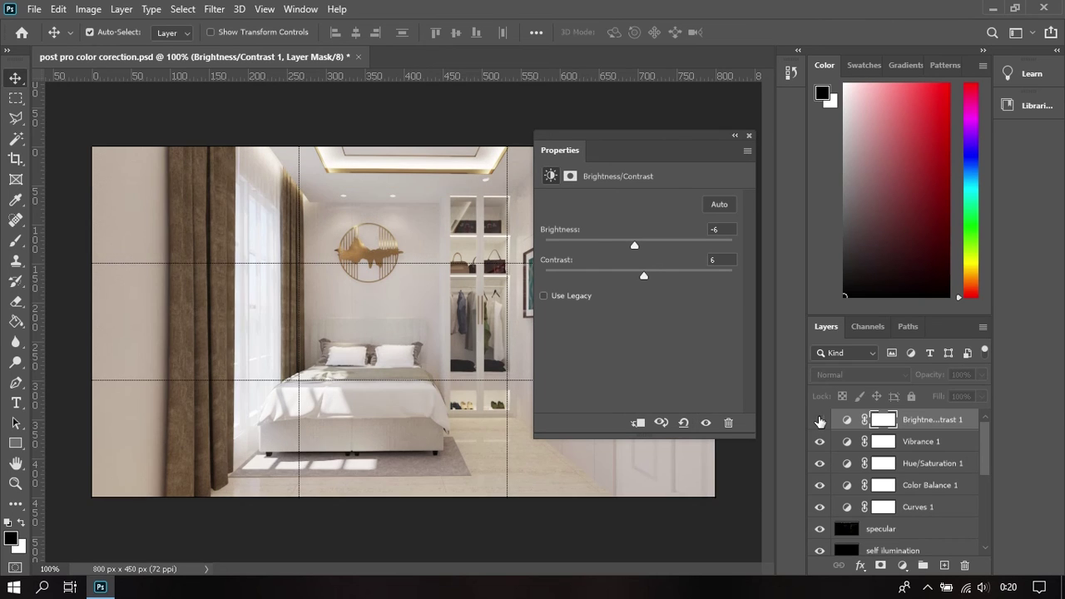
click(820, 421)
- Set the Brightness/Contrast layer's contrast to 10 and brightness to 0
click(706, 260)
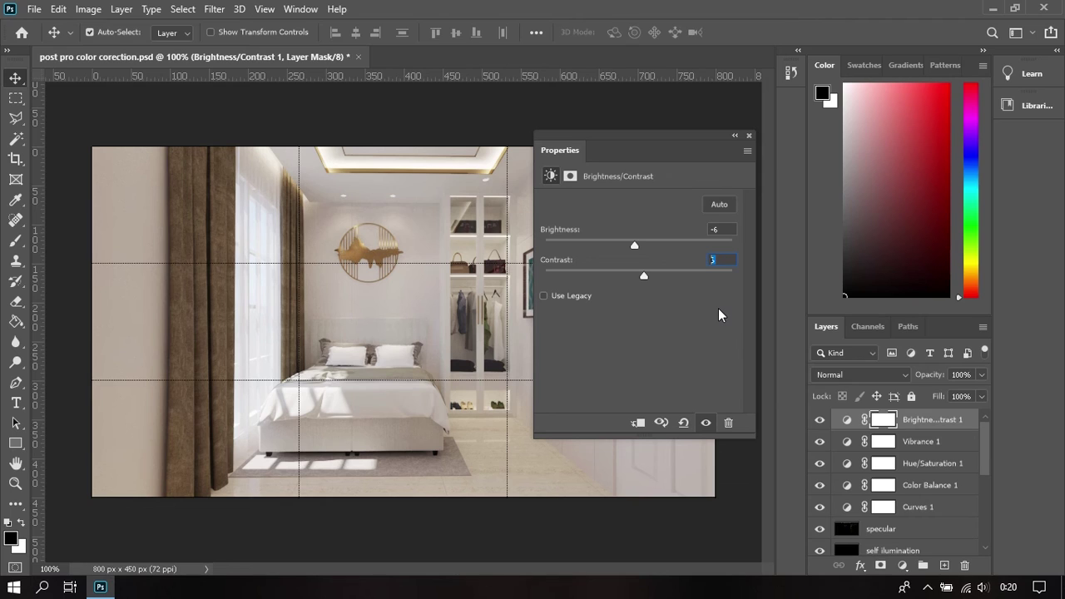
text(10)
click(713, 229)
text(5)
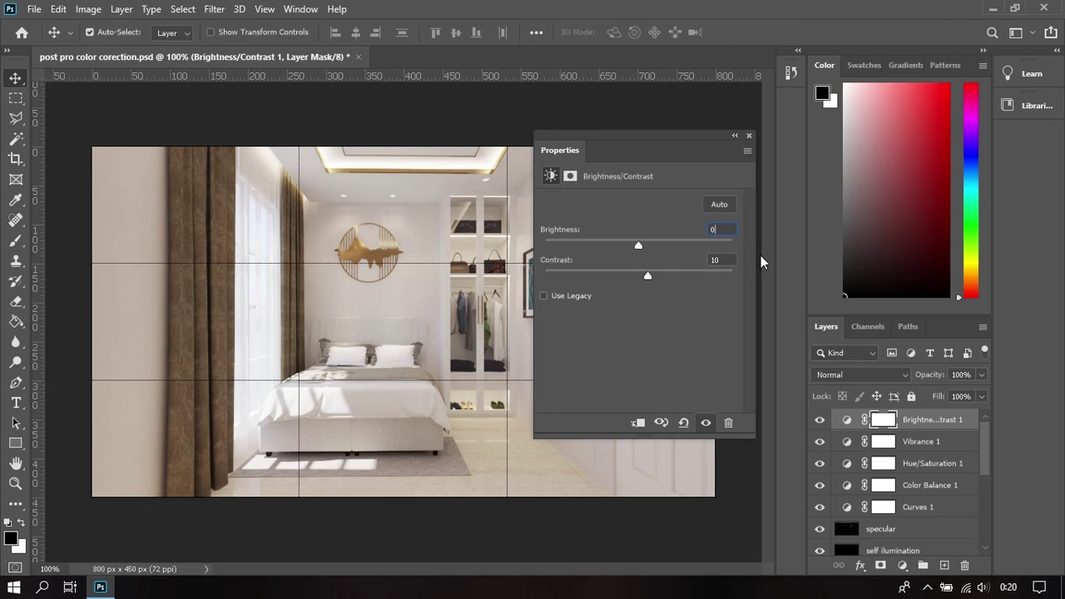
- Raise the Brightness/Contrast layer's contrast to 20 and compare the layer on and off
key(Tab)
text(20)
click(820, 420)
click(820, 420)
click(820, 420)
click(820, 420)
click(820, 422)
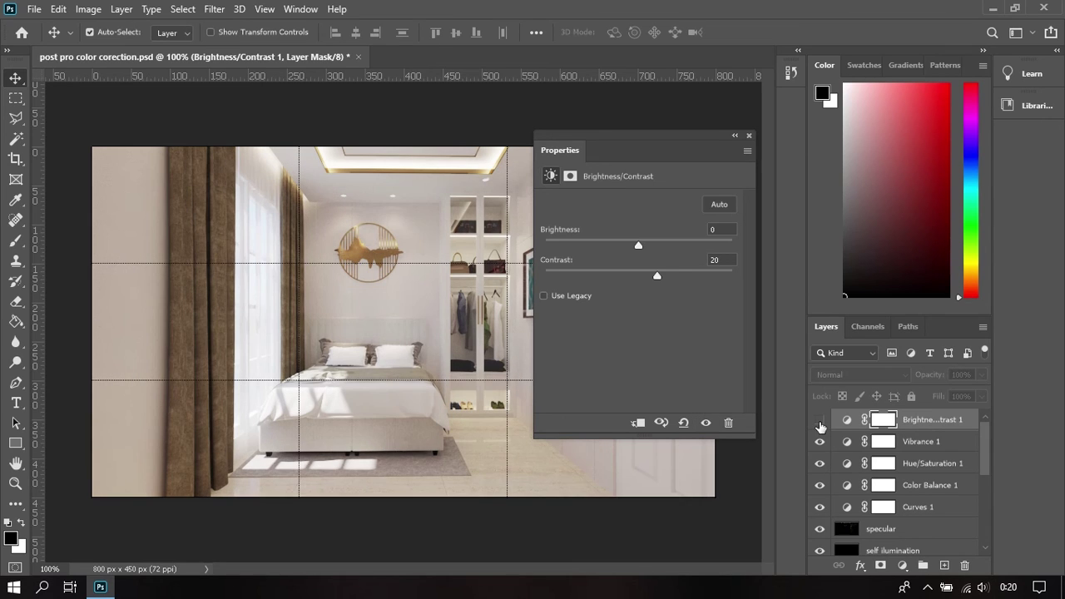
click(820, 422)
- Try contrast 15 and brightness 10 on the Brightness/Contrast layer, comparing the image with and without it
drag(734, 261, 705, 254)
text(15)
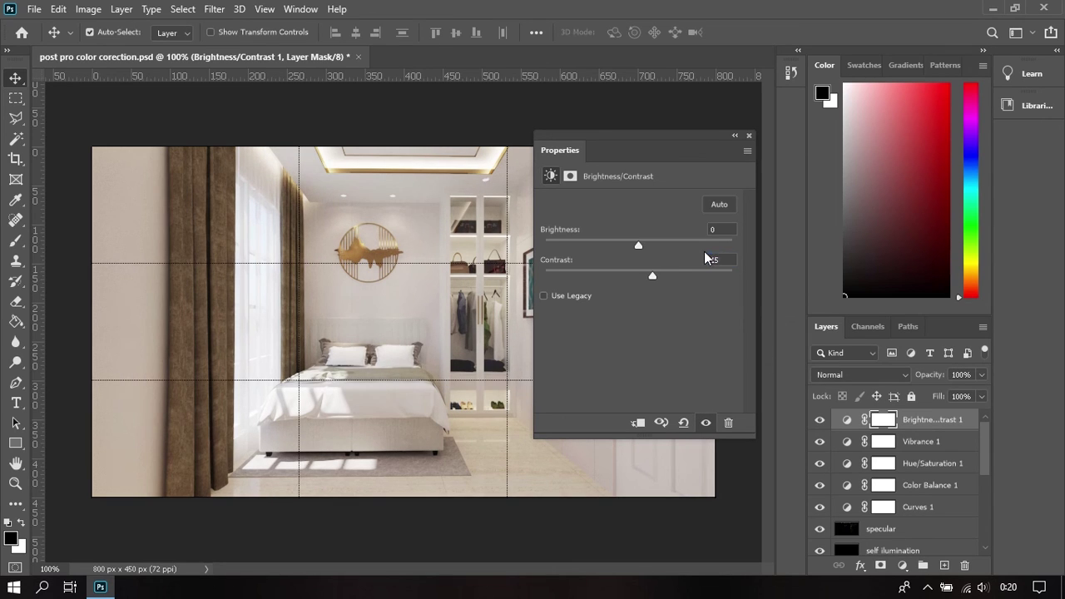
click(822, 422)
click(821, 422)
drag(639, 245, 646, 248)
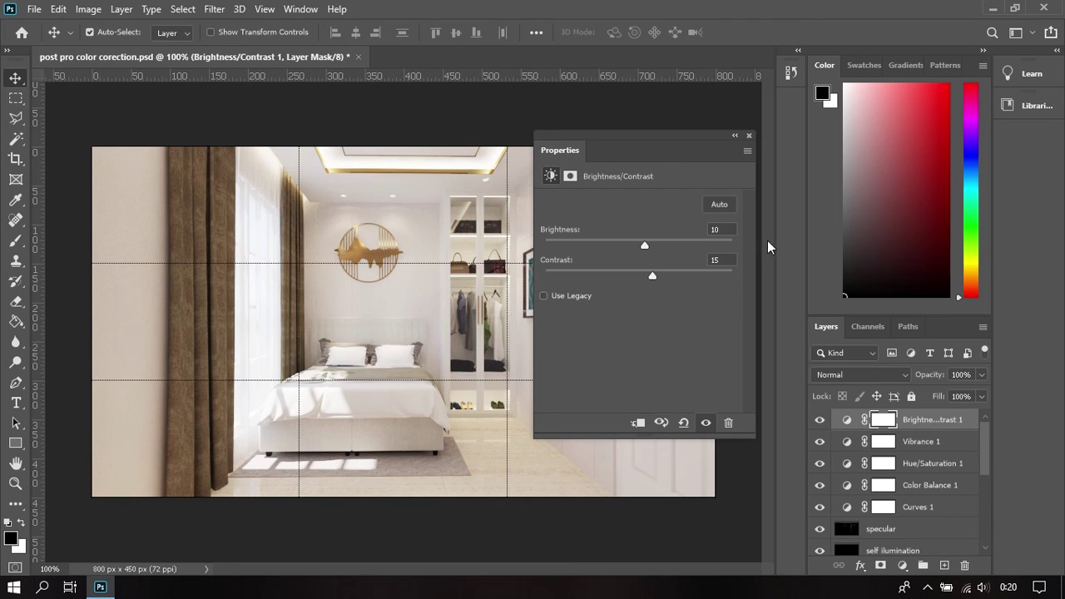
click(820, 421)
click(820, 422)
- Add an Exposure adjustment layer on top and raise its gamma correction to 1.15
click(906, 567)
click(898, 376)
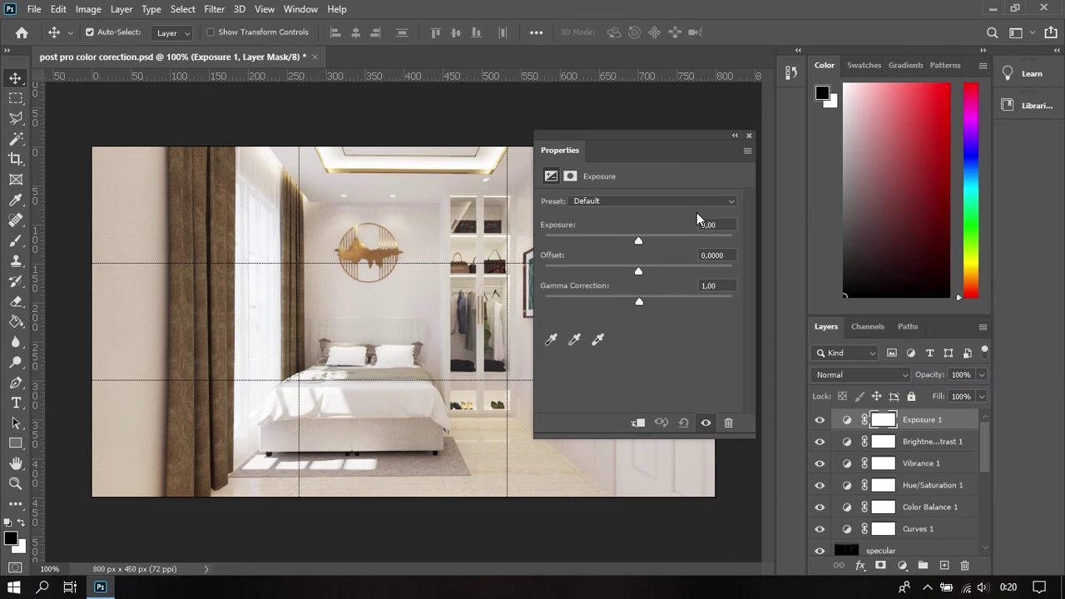
drag(639, 301, 631, 302)
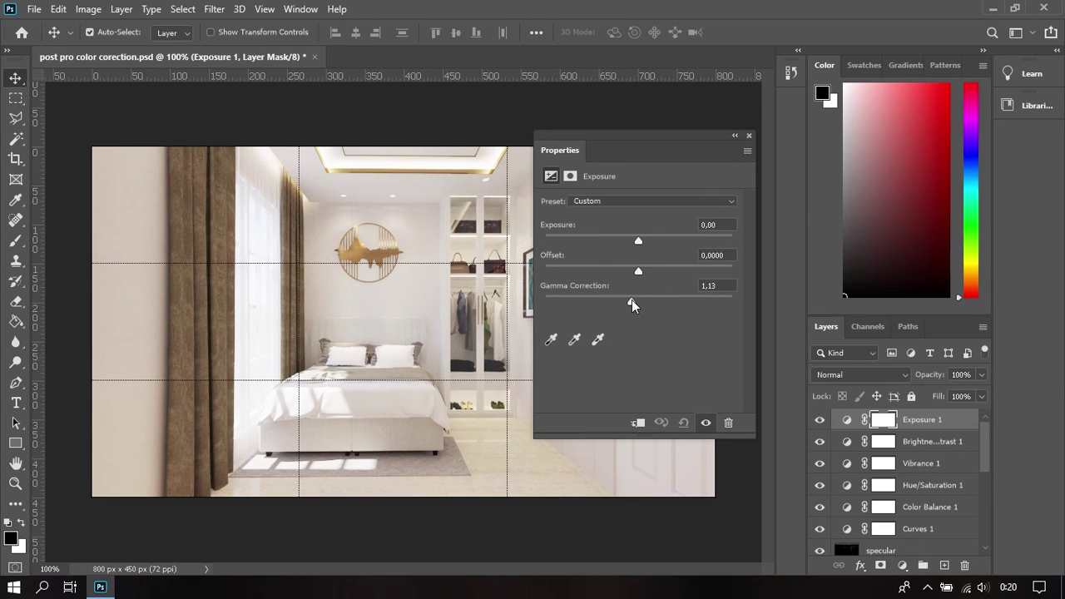
- Set the Brightness/Contrast layer's brightness to 0 and contrast to 20, and compare the Exposure layer on and off
click(847, 441)
drag(644, 248, 642, 248)
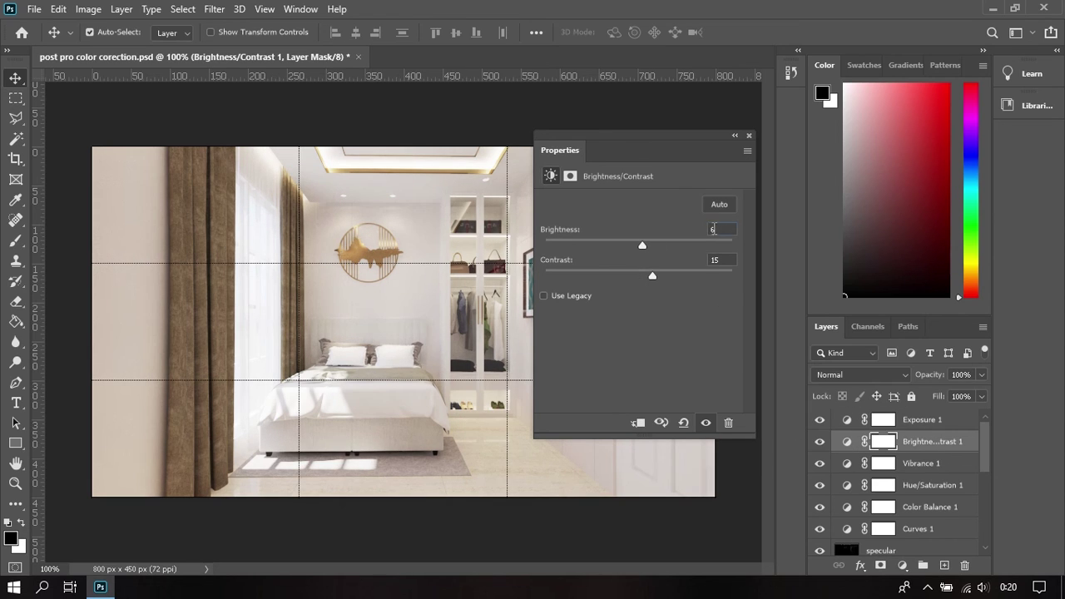
drag(715, 229, 700, 228)
text(0)
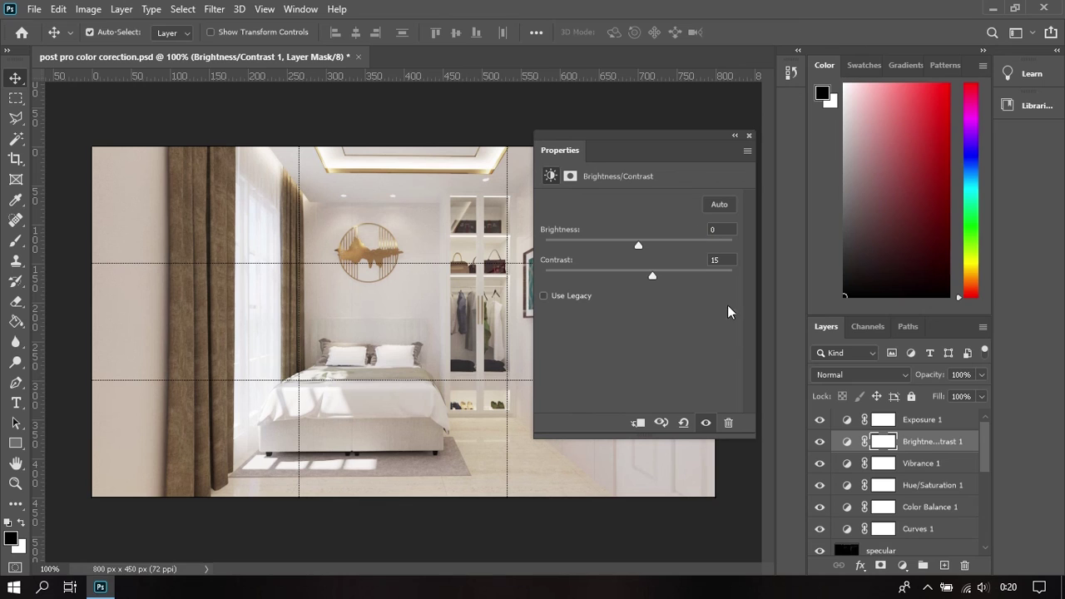
drag(732, 263, 703, 259)
text(20)
click(820, 421)
click(821, 423)
- Set the Exposure layer's exposure to +0.05 and compare the image with and without it
click(848, 421)
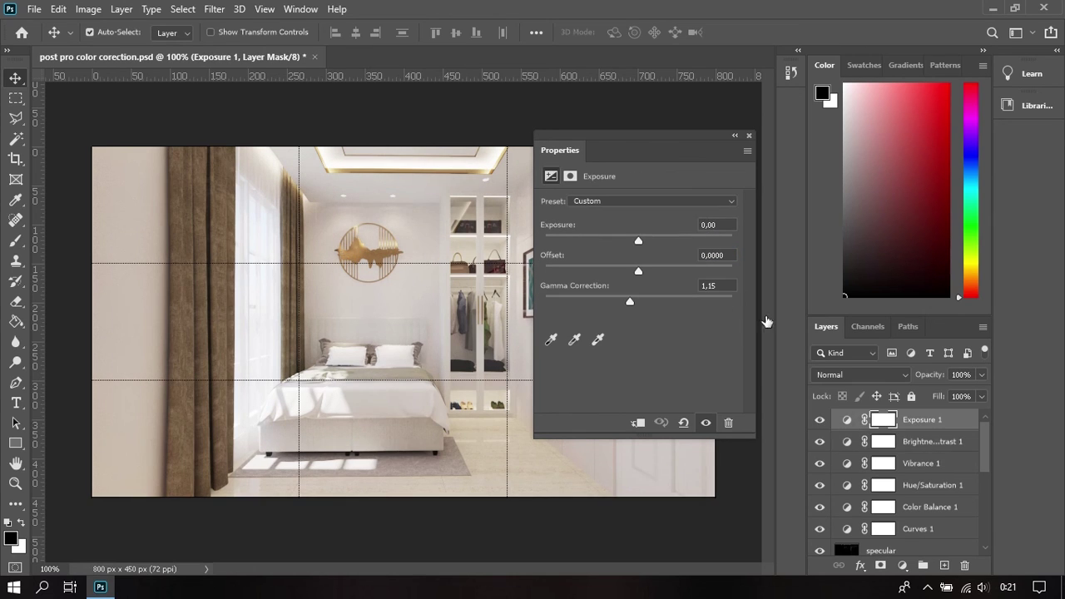
click(721, 228)
key(BackSpace)
text(5)
key(Return)
click(821, 422)
click(821, 422)
click(822, 422)
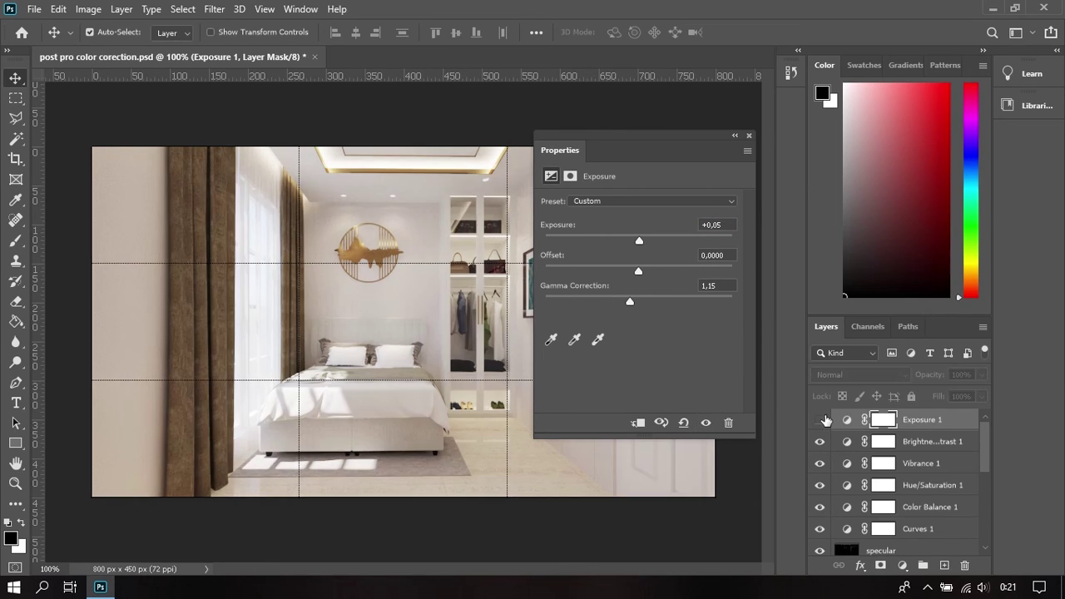
click(821, 421)
click(749, 135)
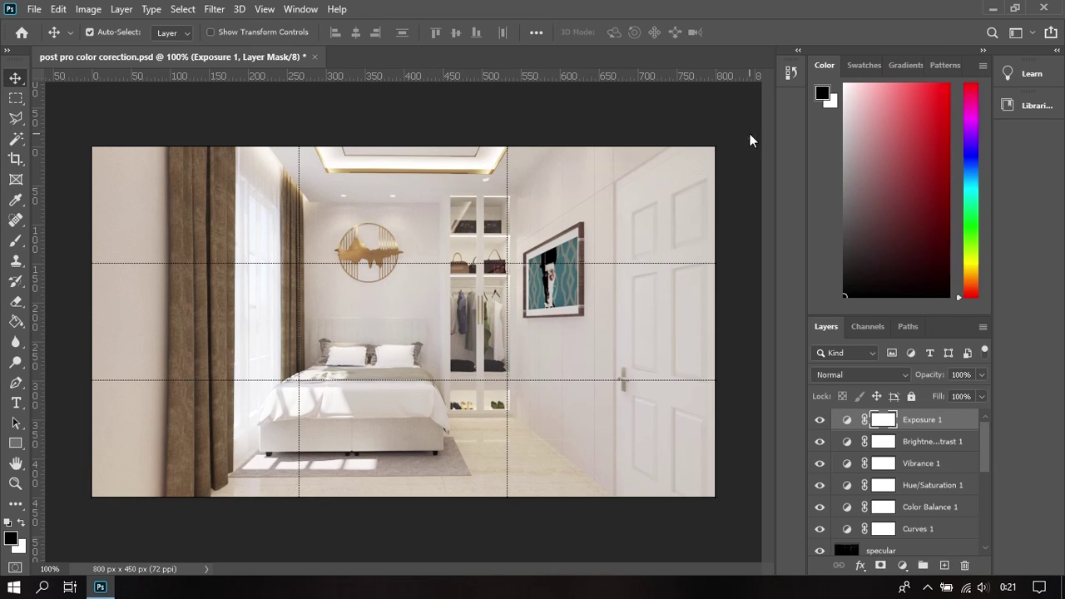
- Sweep the combined opacity of all adjustment layers from Exposure to Curves down and back to 100% to compare, then reselect only the Exposure layer
shift+click(921, 530)
click(982, 375)
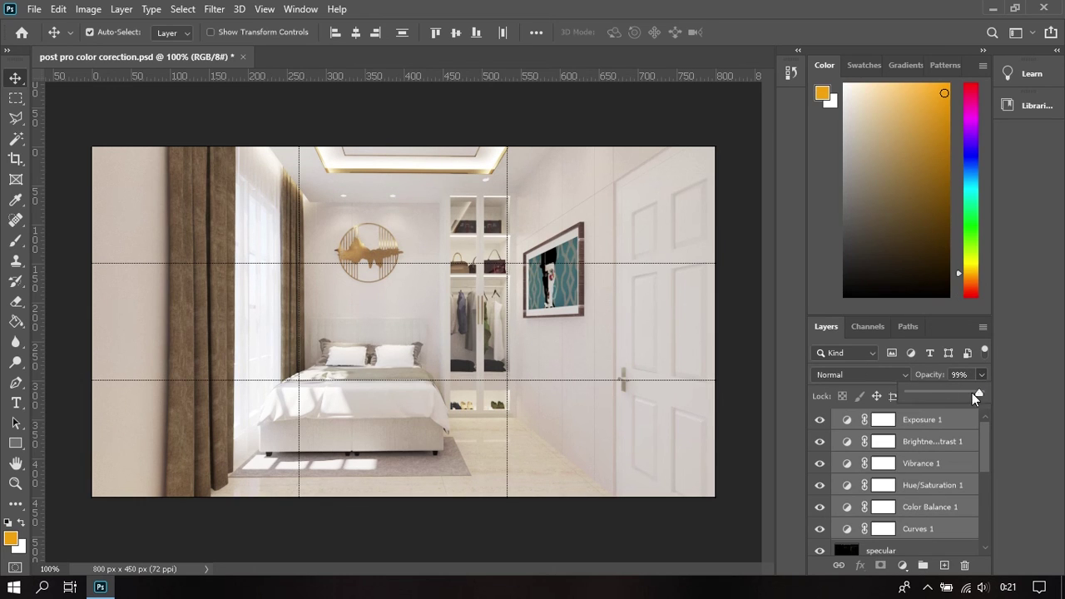
mouse_move(972, 393)
mouse_down()
mouse_move(866, 400)
mouse_move(1047, 406)
mouse_move(983, 394)
mouse_up()
drag(915, 395, 895, 396)
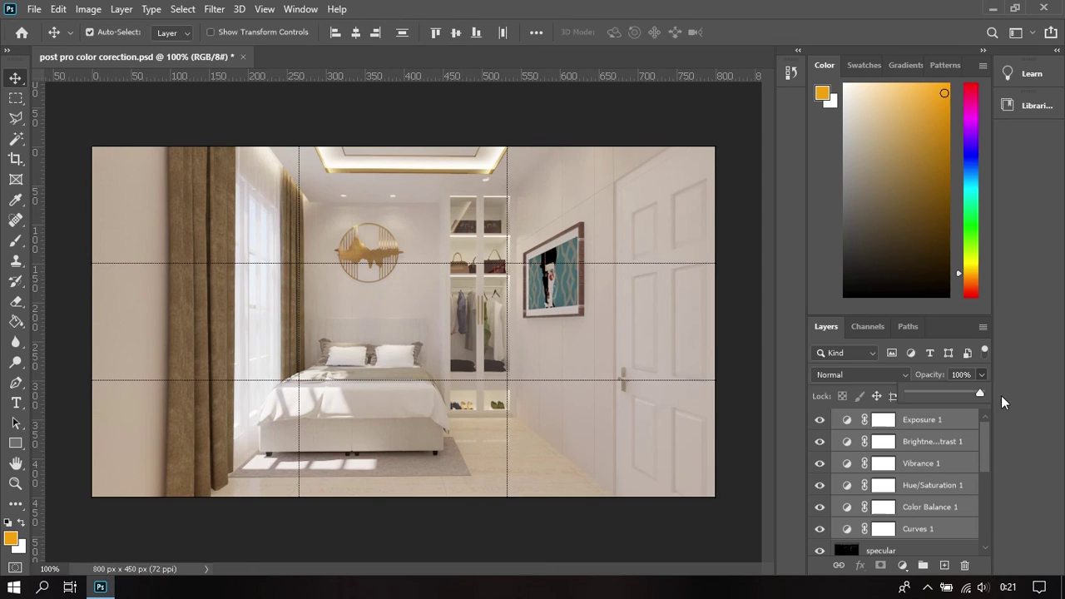
click(1041, 407)
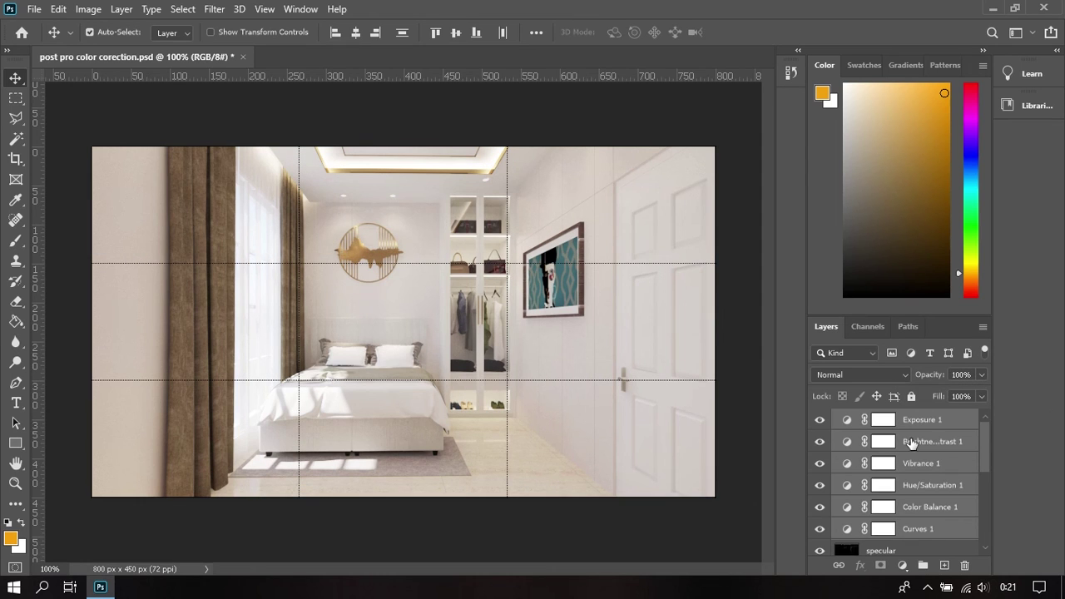
click(920, 422)
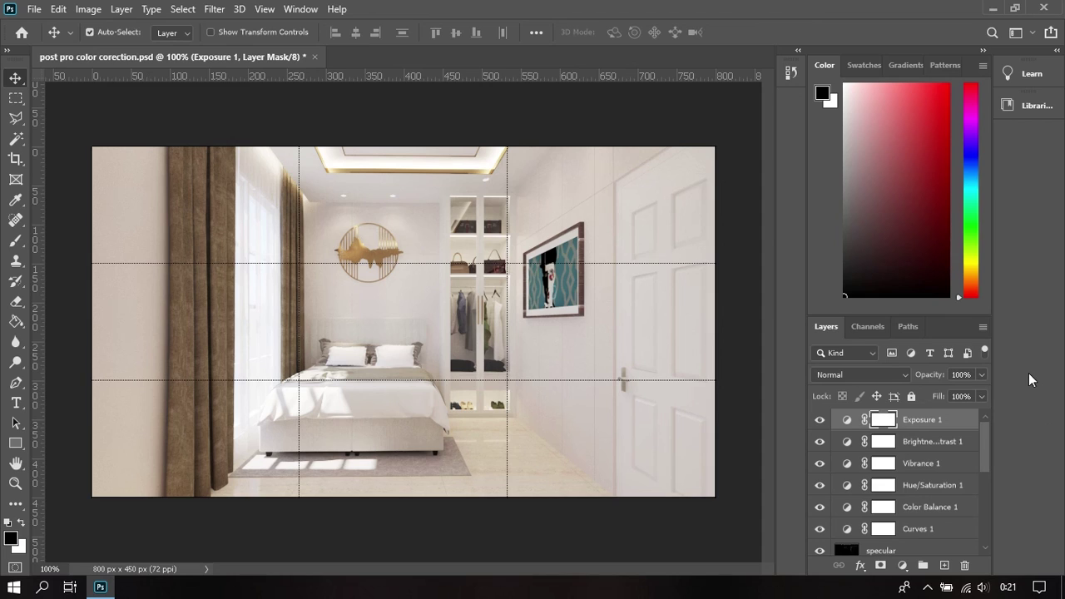